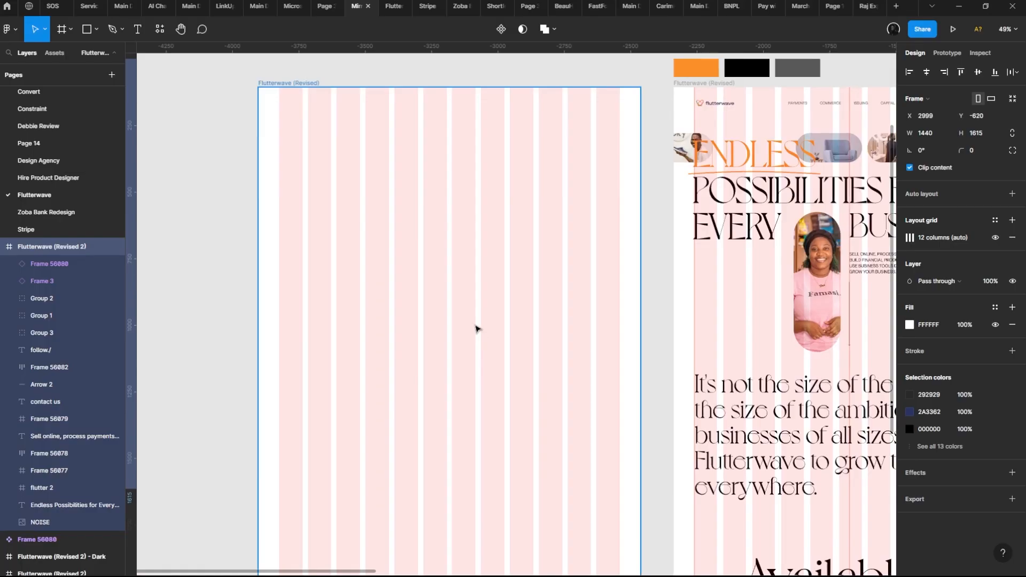
Step: Move the original Flutterwave landing page screenshot above the blank column-grid frame, aligned with its left edge at X -903, Y -1611
{"action": "left_click_drag", "start_coordinate": [476, 328], "coordinate": [447, 367]}
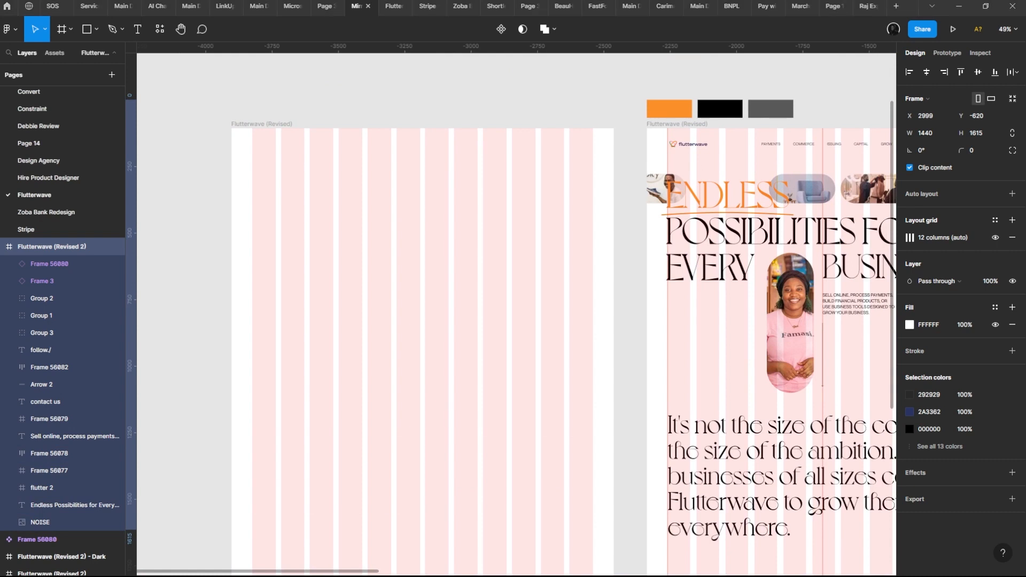
{"action": "scroll", "coordinate": [455, 307], "scroll_direction": "down", "scroll_amount": 3}
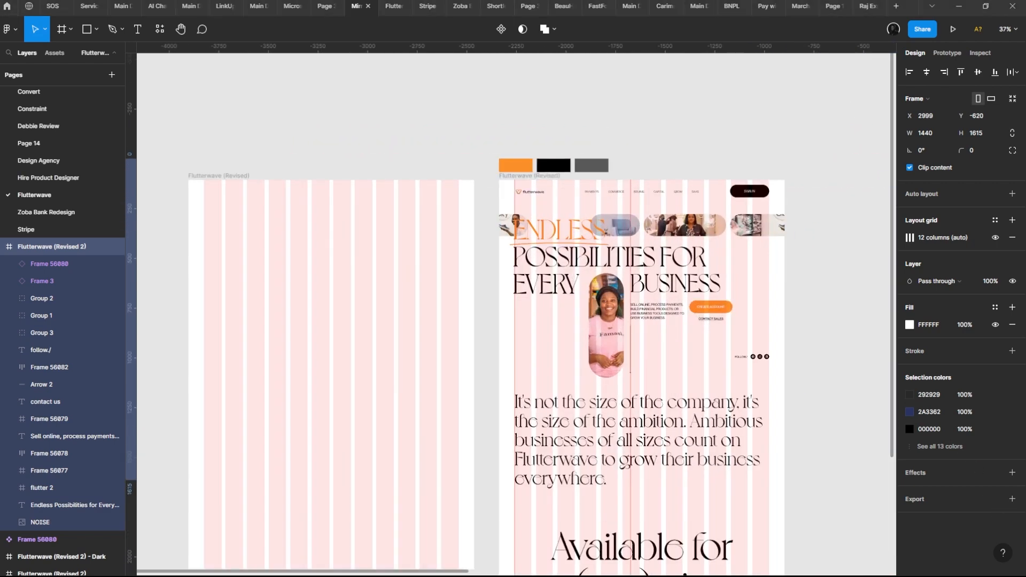
{"action": "left_click_drag", "start_coordinate": [488, 331], "coordinate": [572, 416]}
{"action": "left_click", "coordinate": [572, 417]}
{"action": "left_click_drag", "start_coordinate": [424, 402], "coordinate": [412, 481]}
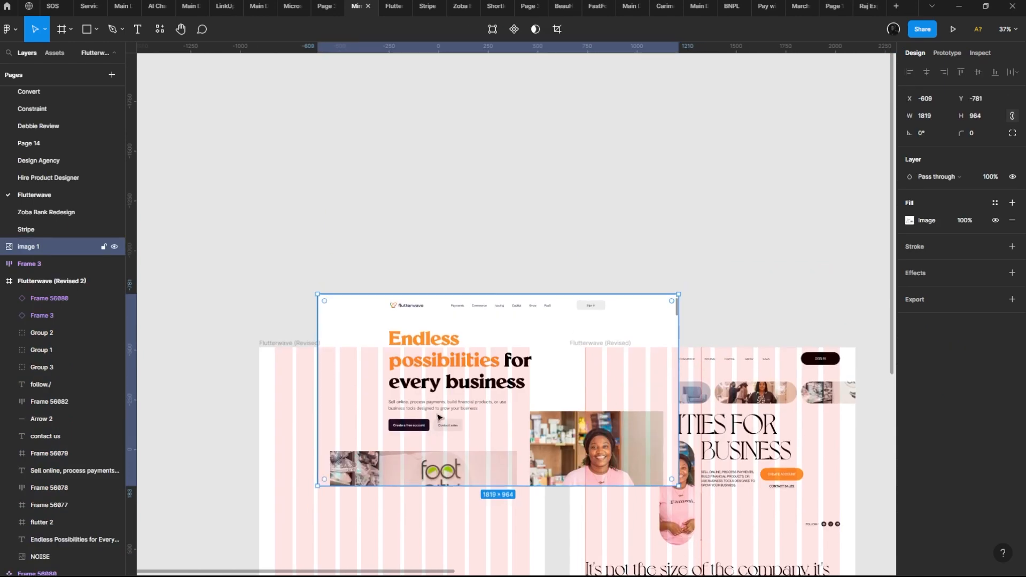
{"action": "left_click_drag", "start_coordinate": [437, 419], "coordinate": [464, 202]}
{"action": "scroll", "coordinate": [401, 286], "scroll_direction": "up", "scroll_amount": 3}
{"action": "left_click_drag", "start_coordinate": [538, 219], "coordinate": [479, 306]}
{"action": "scroll", "coordinate": [522, 337], "scroll_direction": "down", "scroll_amount": 3}
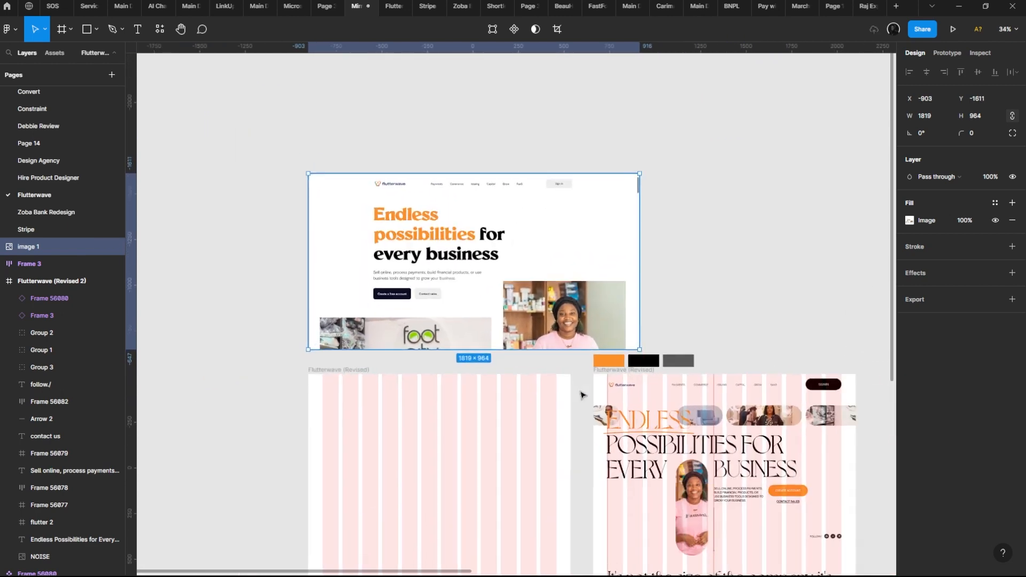
Step: Compare the original landing page screenshot with the blank 12-column frame and the revised design beside it
{"action": "scroll", "coordinate": [554, 438], "scroll_direction": "down", "scroll_amount": 2}
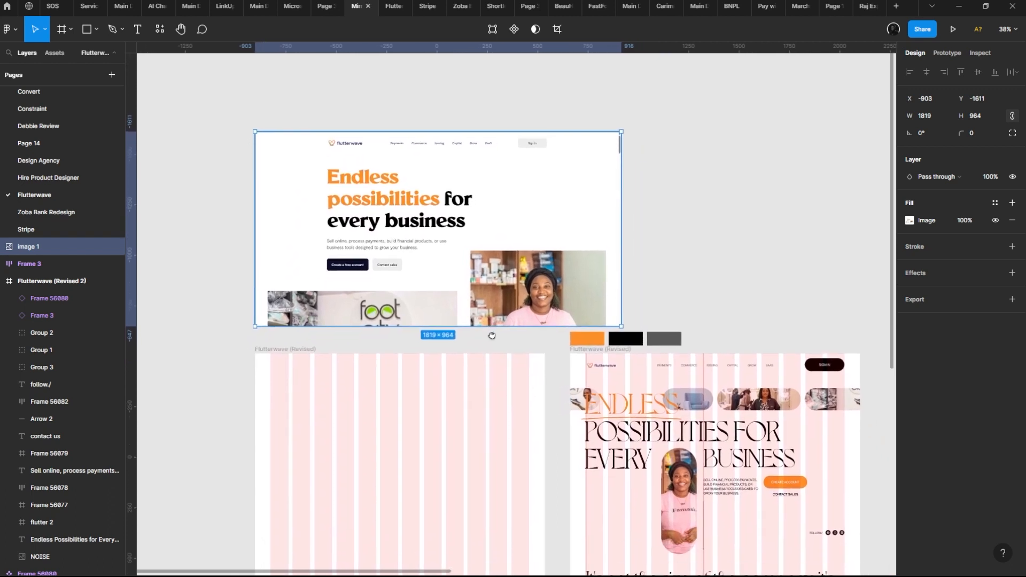
{"action": "scroll", "coordinate": [496, 334], "scroll_direction": "down", "scroll_amount": 1}
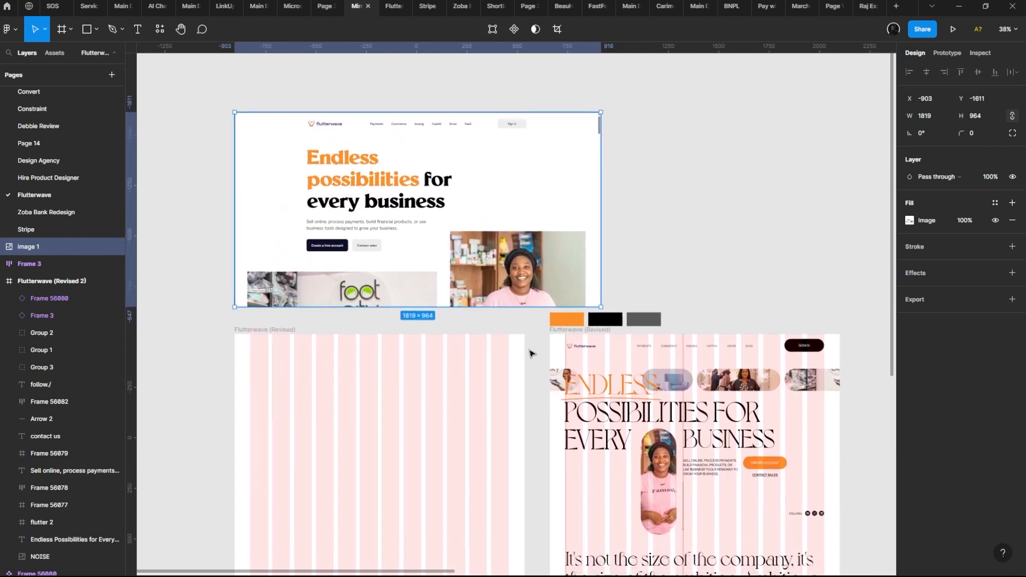
{"action": "left_click_drag", "start_coordinate": [527, 350], "coordinate": [478, 275]}
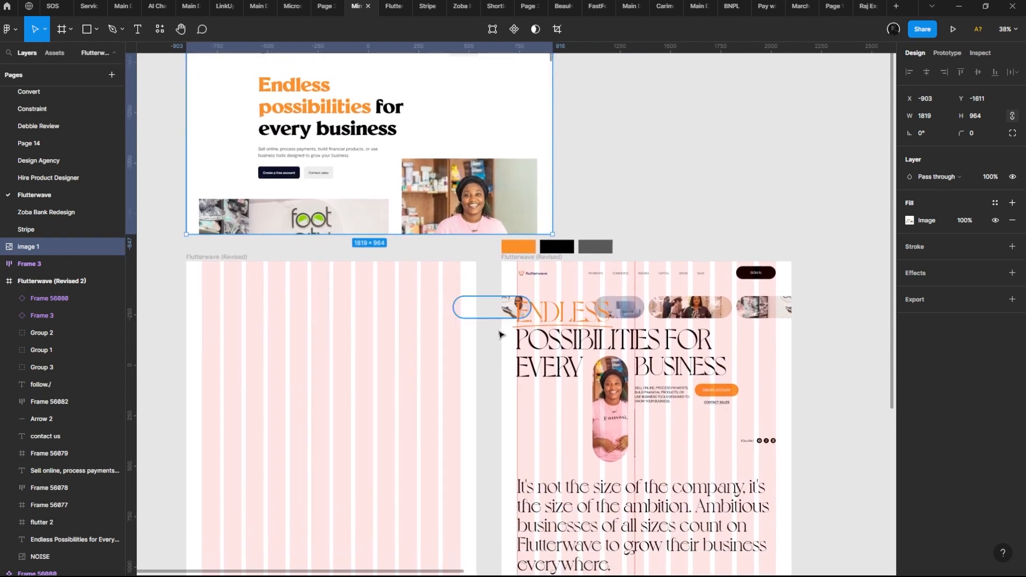
{"action": "scroll", "coordinate": [429, 427], "scroll_direction": "up", "scroll_amount": 2}
{"action": "left_click_drag", "start_coordinate": [339, 380], "coordinate": [443, 217]}
{"action": "scroll", "coordinate": [350, 264], "scroll_direction": "up", "scroll_amount": 2}
{"action": "left_click", "coordinate": [445, 219]}
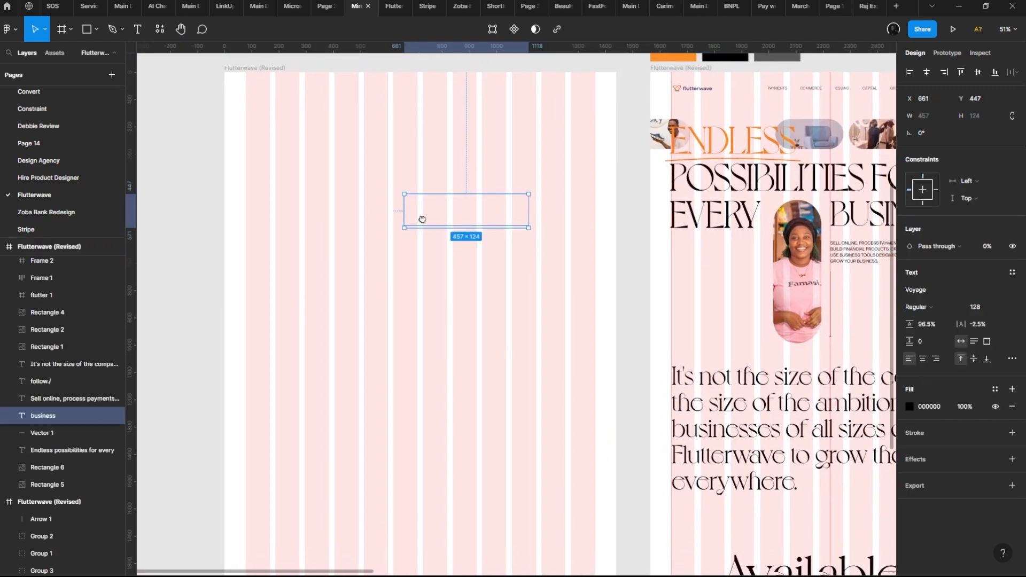
Step: Examine how the revised hero's headline, image strip, portrait and supporting text line up with the layout columns and guides
{"action": "scroll", "coordinate": [463, 218], "scroll_direction": "right", "scroll_amount": 5}
{"action": "scroll", "coordinate": [390, 278], "scroll_direction": "up", "scroll_amount": 2}
{"action": "scroll", "coordinate": [454, 260], "scroll_direction": "right", "scroll_amount": 5}
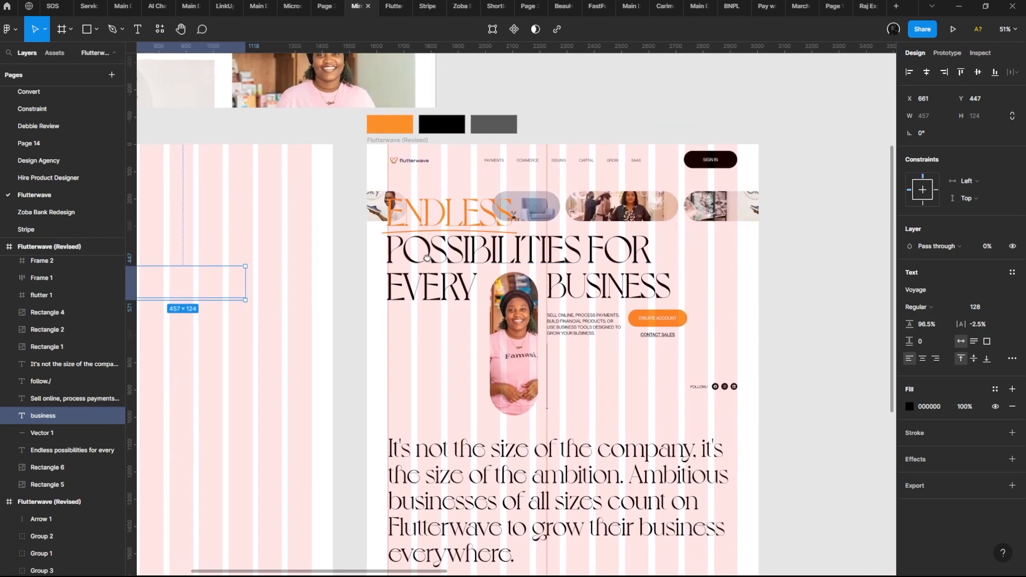
{"action": "scroll", "coordinate": [374, 240], "scroll_direction": "up", "scroll_amount": 3}
{"action": "scroll", "coordinate": [298, 273], "scroll_direction": "up", "scroll_amount": 2}
{"action": "scroll", "coordinate": [299, 273], "scroll_direction": "up", "scroll_amount": 4}
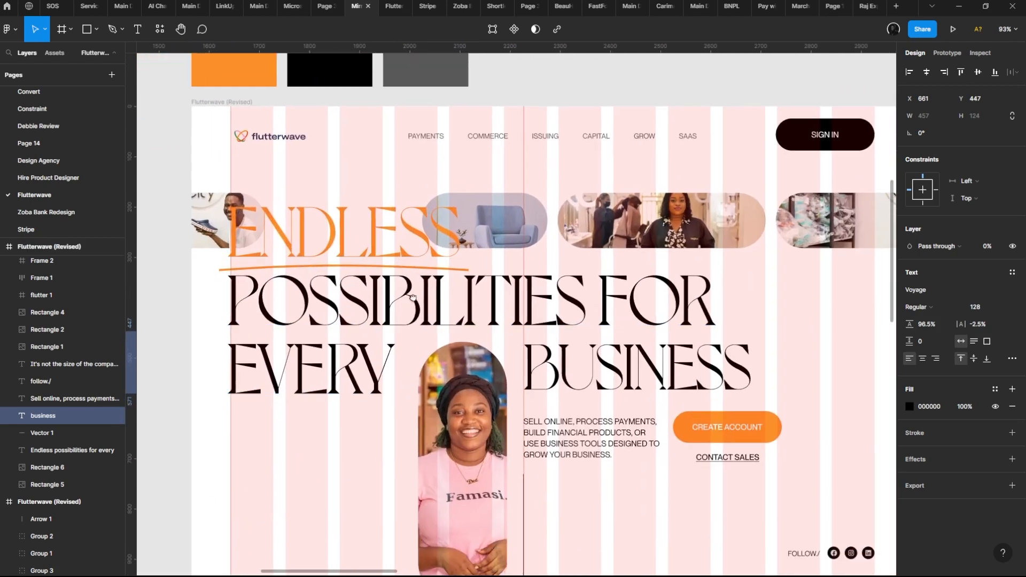
{"action": "scroll", "coordinate": [346, 310], "scroll_direction": "up", "scroll_amount": 1}
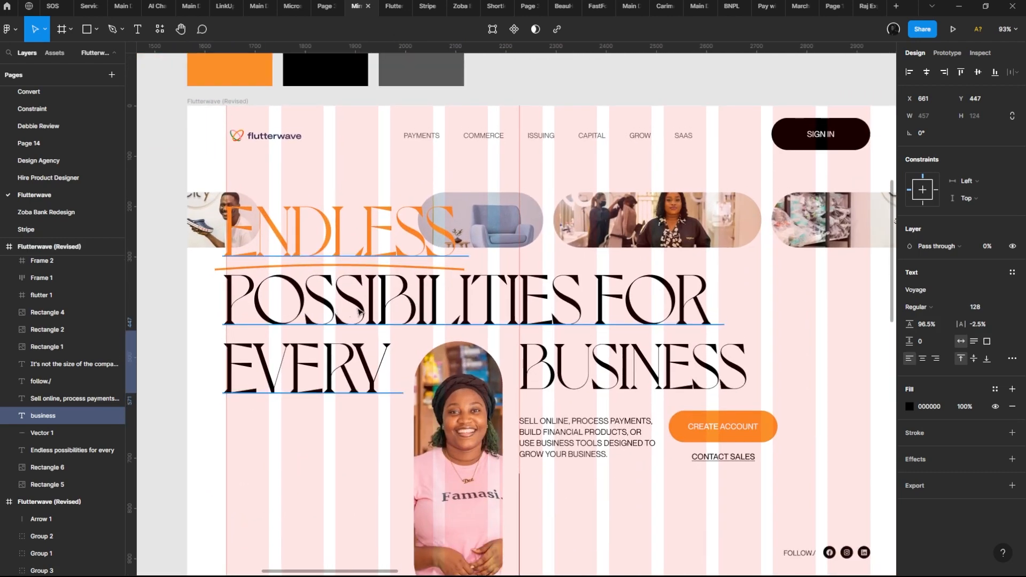
{"action": "scroll", "coordinate": [371, 283], "scroll_direction": "down", "scroll_amount": 3}
{"action": "scroll", "coordinate": [385, 289], "scroll_direction": "up", "scroll_amount": 1}
{"action": "left_click_drag", "start_coordinate": [426, 323], "coordinate": [407, 283]}
{"action": "left_click_drag", "start_coordinate": [577, 401], "coordinate": [295, 213]}
{"action": "scroll", "coordinate": [675, 346], "scroll_direction": "up", "scroll_amount": 2}
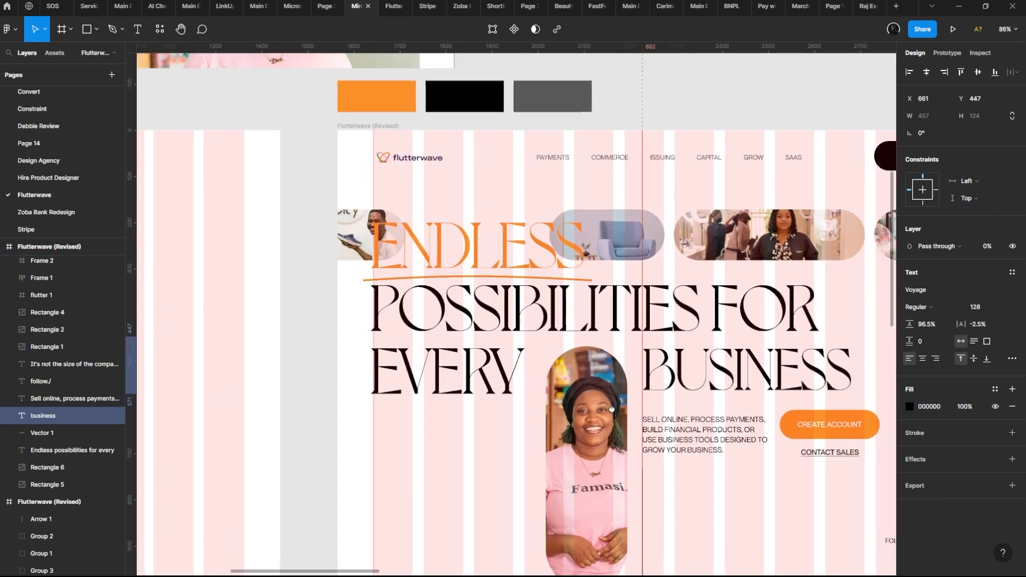
{"action": "scroll", "coordinate": [424, 345], "scroll_direction": "down", "scroll_amount": 2}
{"action": "left_click_drag", "start_coordinate": [643, 424], "coordinate": [524, 366]}
{"action": "scroll", "coordinate": [422, 345], "scroll_direction": "down", "scroll_amount": 1}
{"action": "scroll", "coordinate": [550, 372], "scroll_direction": "up", "scroll_amount": 1}
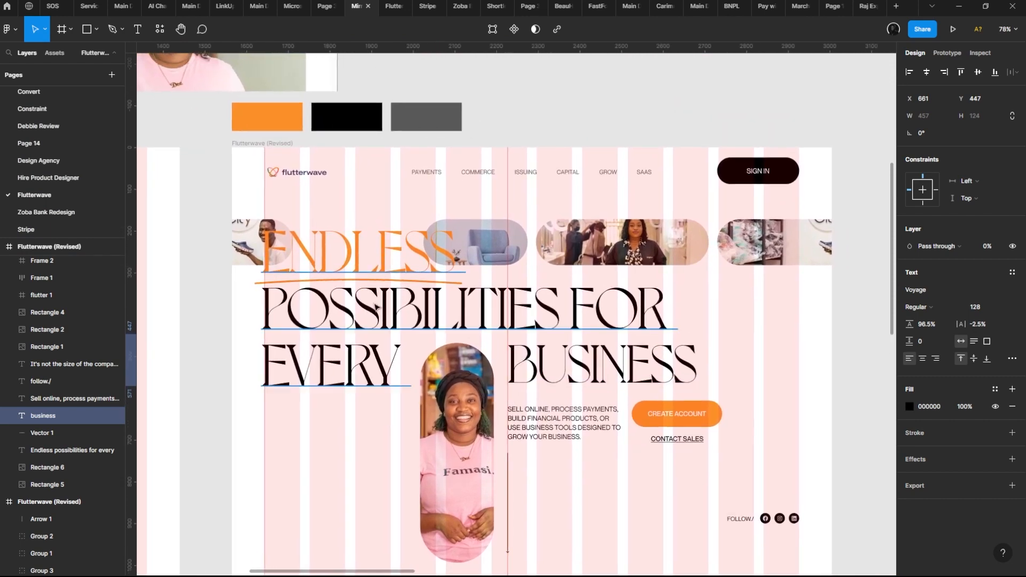
Step: Try a margin of 150 for the revised design frame's column grid, undo it and close the grid settings
{"action": "left_click", "coordinate": [273, 147]}
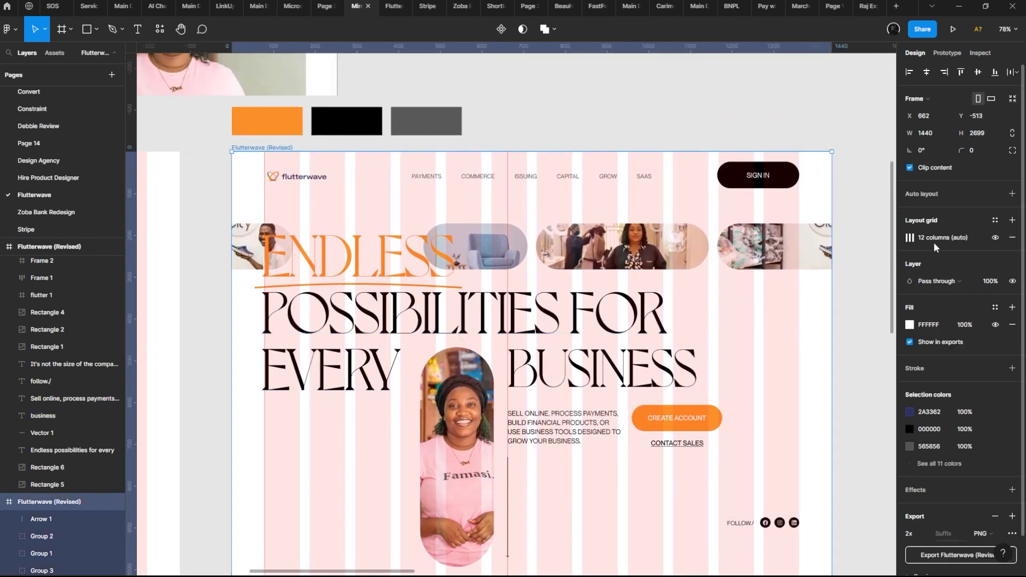
{"action": "left_click", "coordinate": [908, 239]}
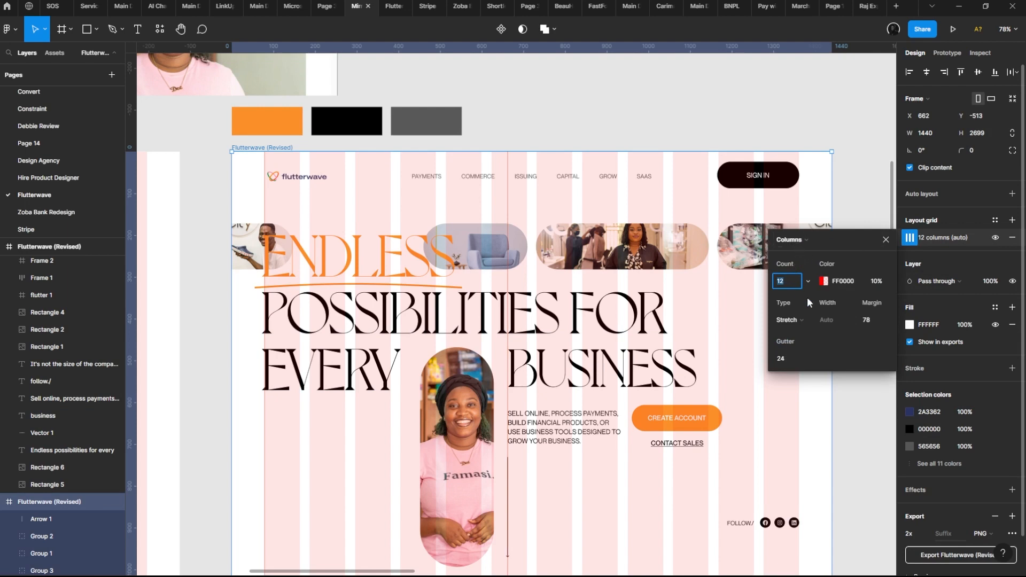
{"action": "left_click", "coordinate": [876, 321]}
{"action": "type", "text": "0"}
{"action": "key", "text": "Return"}
{"action": "scroll", "coordinate": [296, 179], "scroll_direction": "up", "scroll_amount": 3}
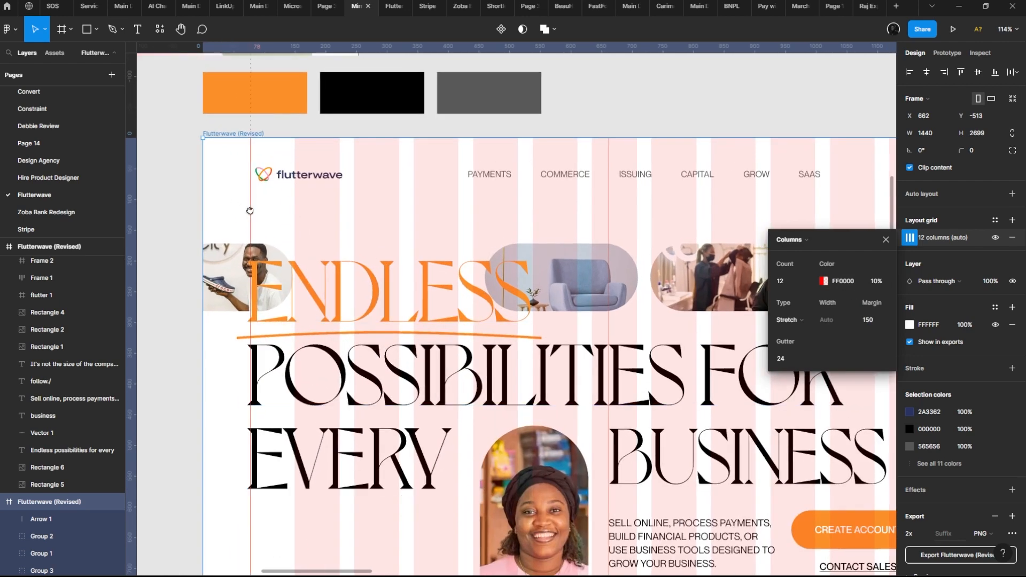
{"action": "key", "text": "ctrl+z"}
{"action": "scroll", "coordinate": [252, 241], "scroll_direction": "down", "scroll_amount": 2}
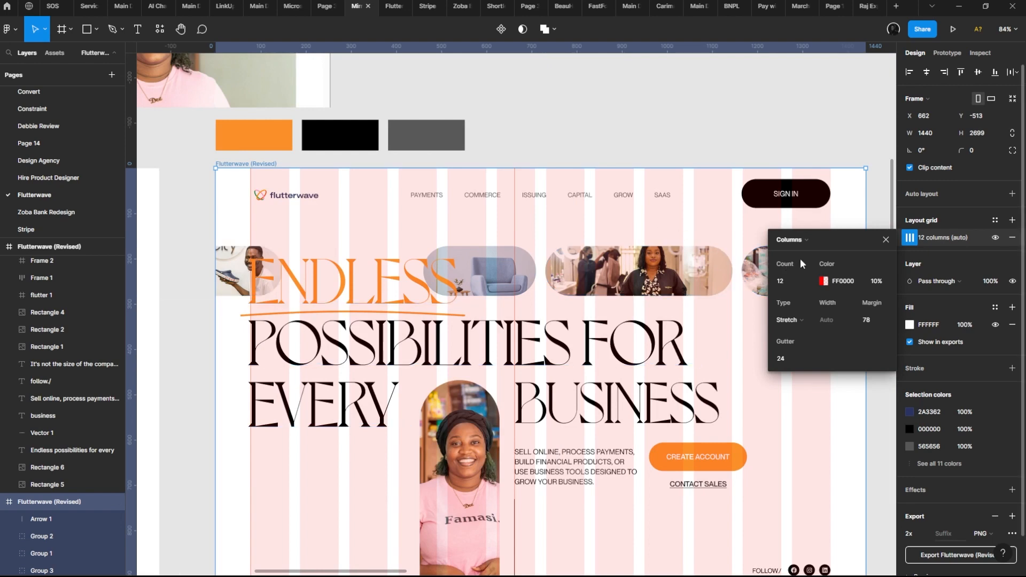
{"action": "left_click", "coordinate": [886, 239]}
Step: Review the revised frame's 12-column grid settings and check the hero content's alignment against the columns
{"action": "scroll", "coordinate": [838, 259], "scroll_direction": "right", "scroll_amount": 1}
{"action": "scroll", "coordinate": [838, 259], "scroll_direction": "up", "scroll_amount": 2}
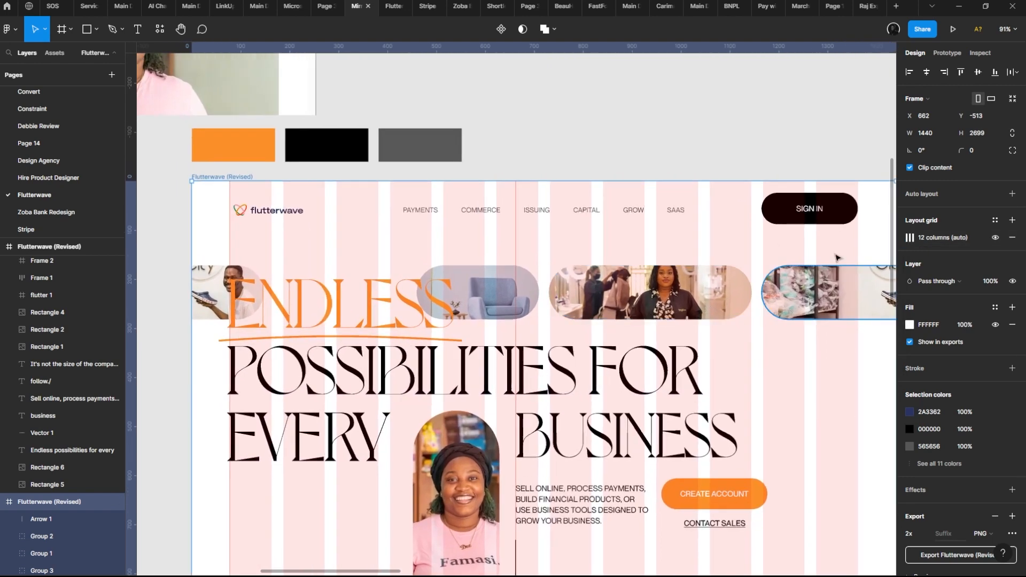
{"action": "left_click", "coordinate": [910, 237]}
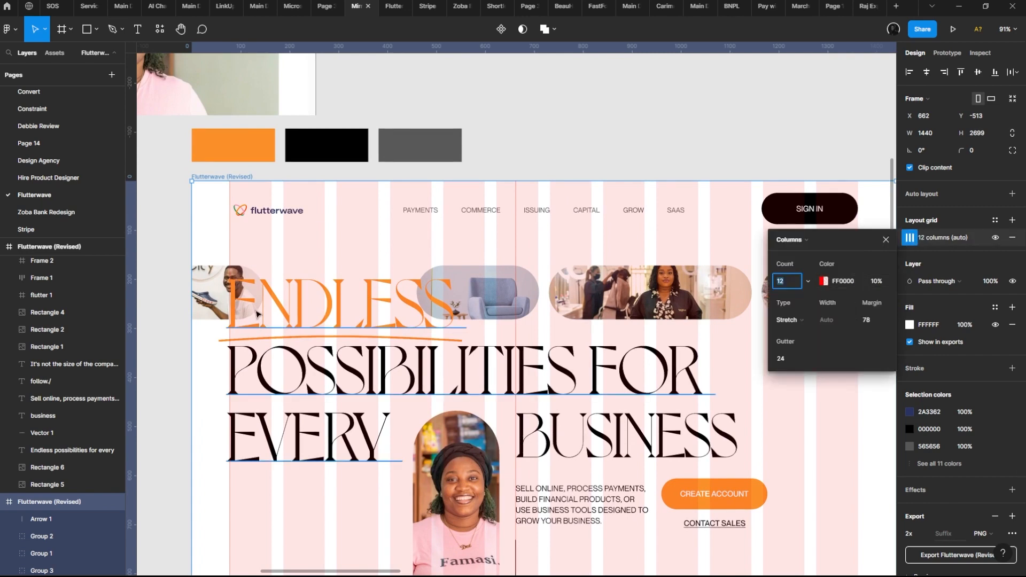
{"action": "scroll", "coordinate": [377, 276], "scroll_direction": "down", "scroll_amount": 1}
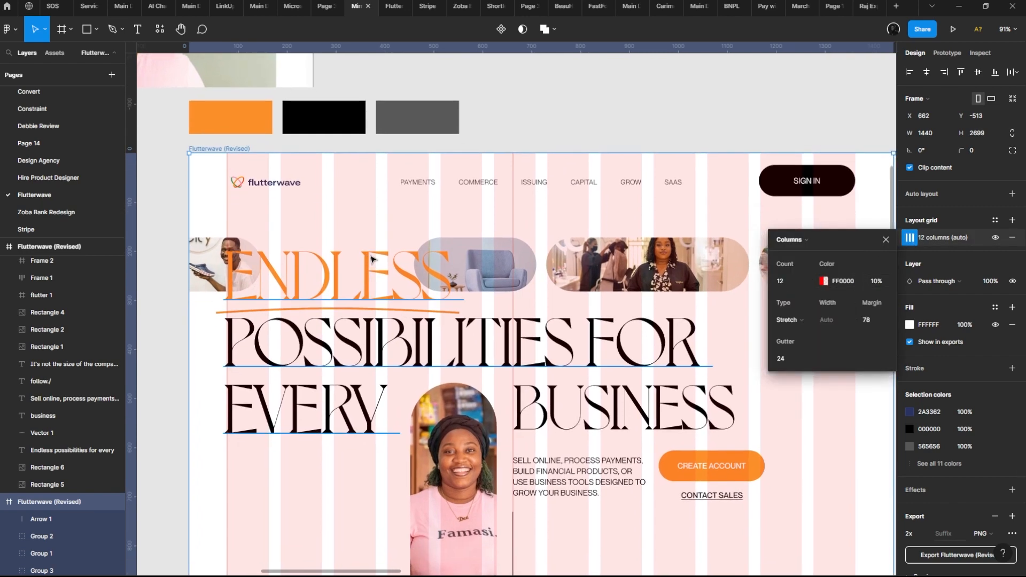
{"action": "left_click", "coordinate": [883, 240]}
{"action": "scroll", "coordinate": [728, 179], "scroll_direction": "up", "scroll_amount": 2}
{"action": "scroll", "coordinate": [486, 299], "scroll_direction": "down", "scroll_amount": 2}
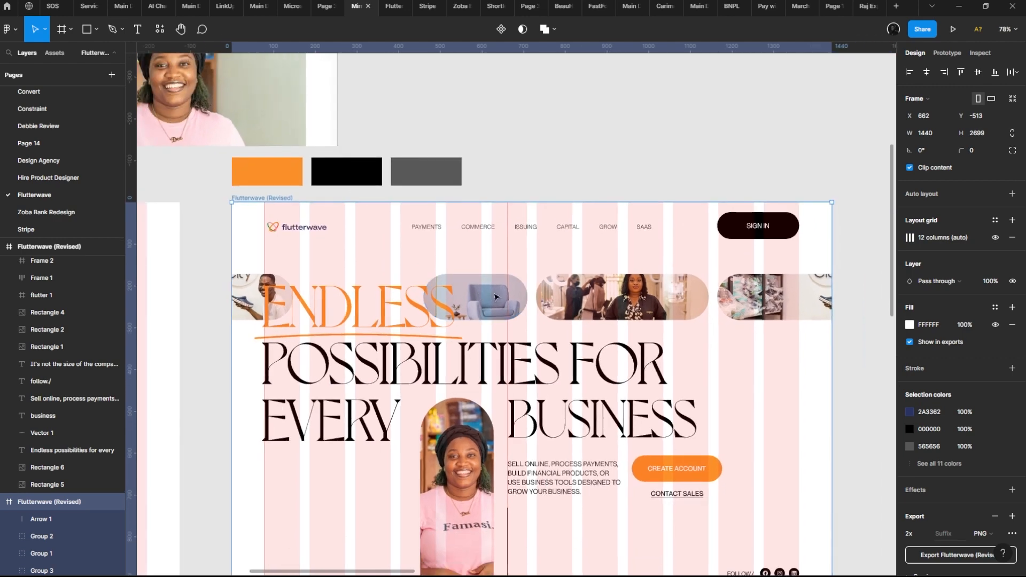
{"action": "scroll", "coordinate": [534, 267], "scroll_direction": "down", "scroll_amount": 1}
{"action": "scroll", "coordinate": [597, 239], "scroll_direction": "down", "scroll_amount": 1}
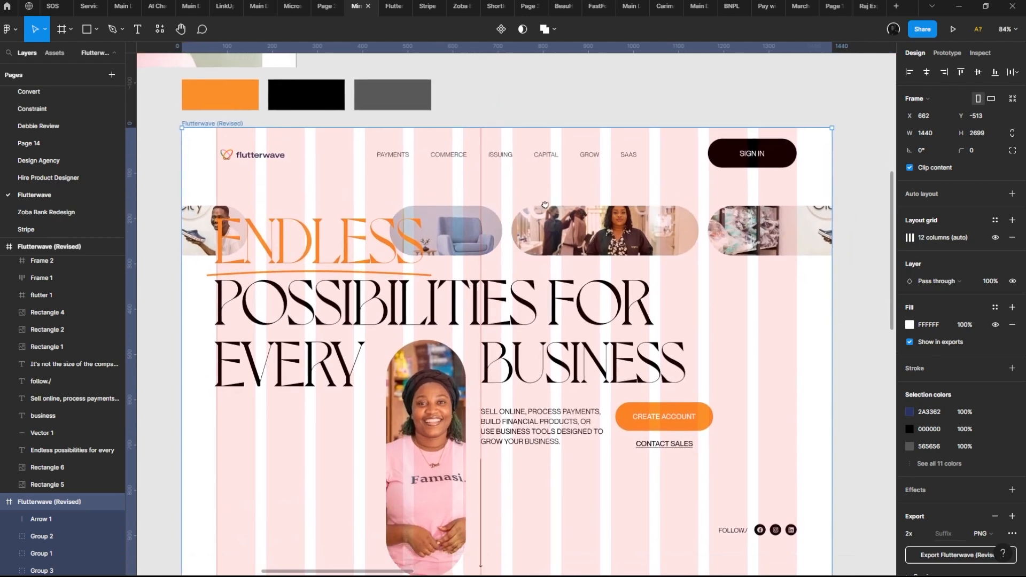
{"action": "scroll", "coordinate": [303, 217], "scroll_direction": "right", "scroll_amount": 1}
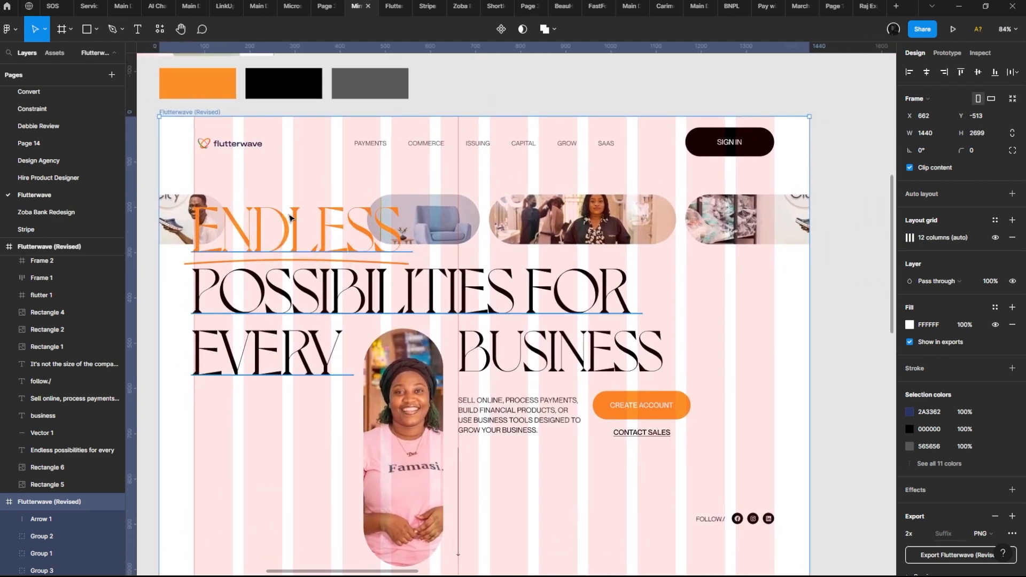
Step: Hide the column layout grid on the revised Flutterwave frame
{"action": "left_click", "coordinate": [995, 238]}
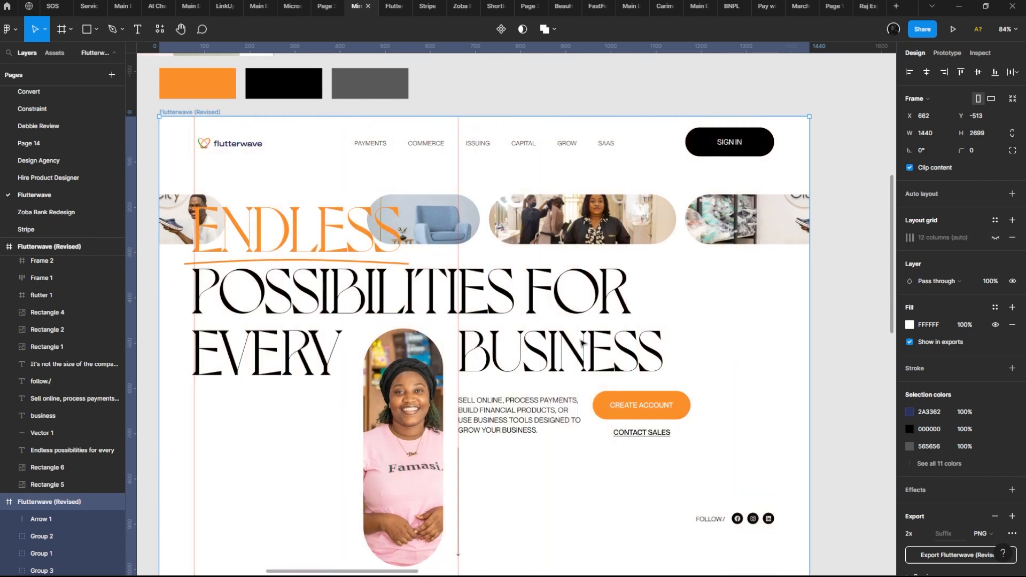
{"action": "scroll", "coordinate": [261, 292], "scroll_direction": "left", "scroll_amount": 1}
{"action": "scroll", "coordinate": [261, 292], "scroll_direction": "up", "scroll_amount": 1}
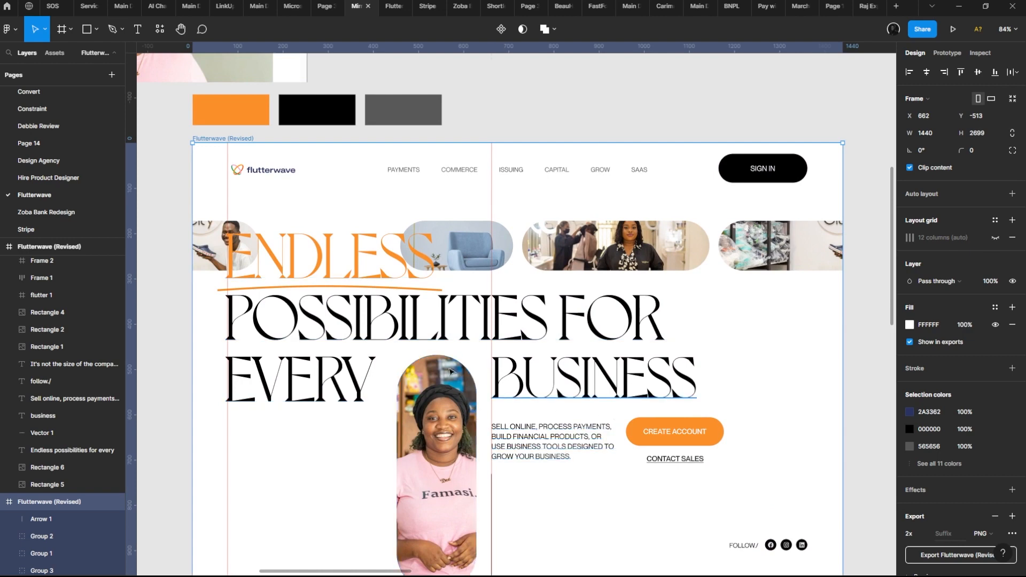
Step: Slide the four pill-shaped images in the hero strip horizontally together and return them to their original position
{"action": "left_click", "coordinate": [209, 228]}
{"action": "scroll", "coordinate": [318, 253], "scroll_direction": "left", "scroll_amount": 2}
{"action": "scroll", "coordinate": [318, 254], "scroll_direction": "right", "scroll_amount": 3}
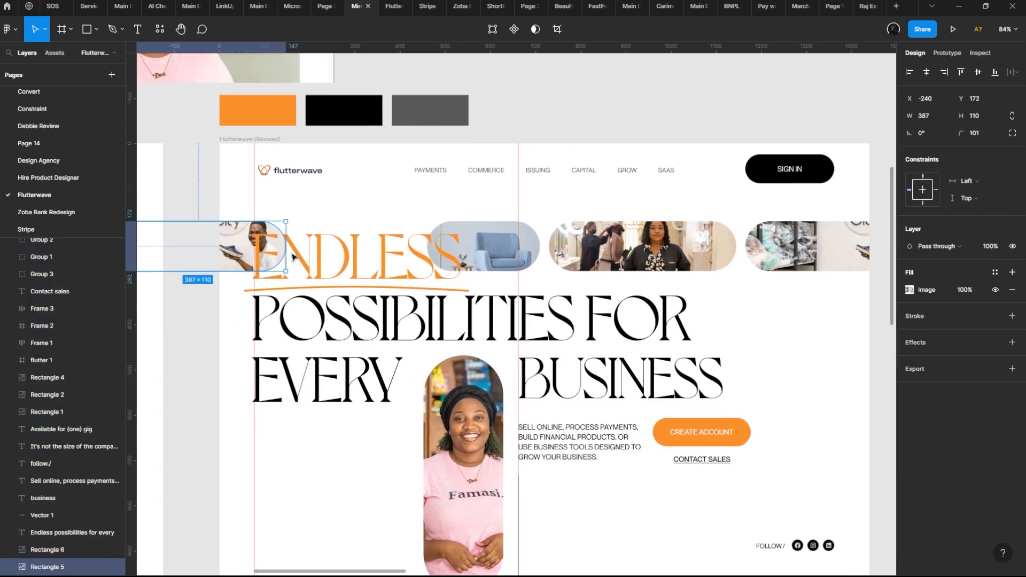
{"action": "left_click", "coordinate": [441, 230], "text": "shift"}
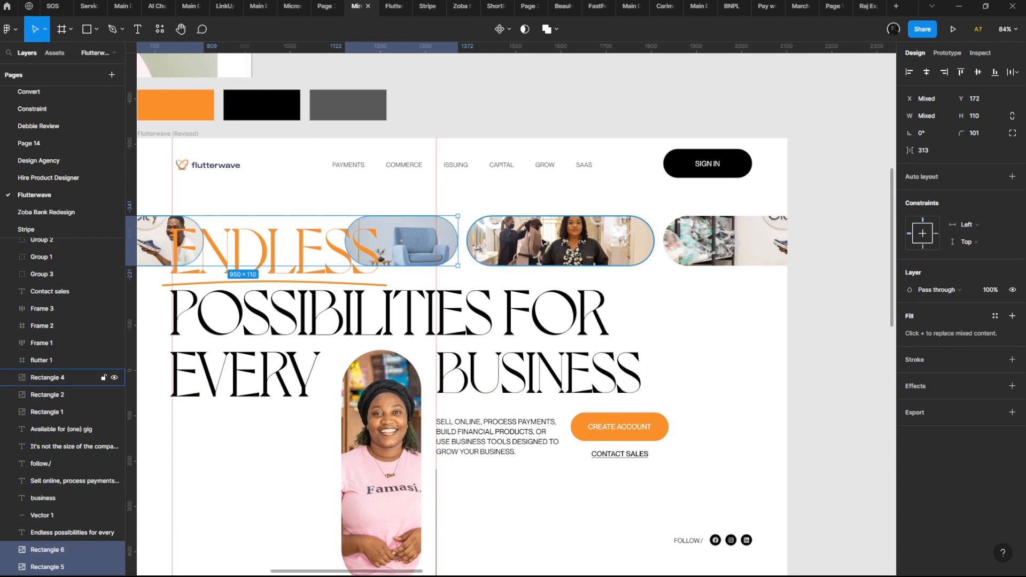
{"action": "left_click", "coordinate": [546, 244], "text": "shift"}
{"action": "left_click", "coordinate": [697, 250], "text": "shift"}
{"action": "scroll", "coordinate": [690, 247], "scroll_direction": "right", "scroll_amount": 2}
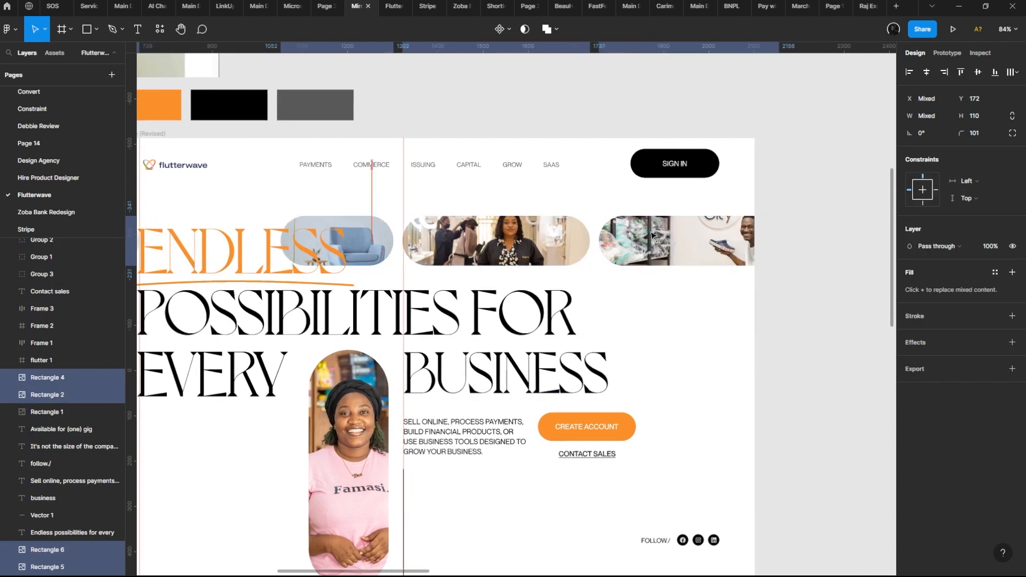
{"action": "left_click_drag", "start_coordinate": [651, 235], "coordinate": [681, 236]}
{"action": "scroll", "coordinate": [506, 270], "scroll_direction": "left", "scroll_amount": 3}
{"action": "scroll", "coordinate": [110, 273], "scroll_direction": "up", "scroll_amount": 1}
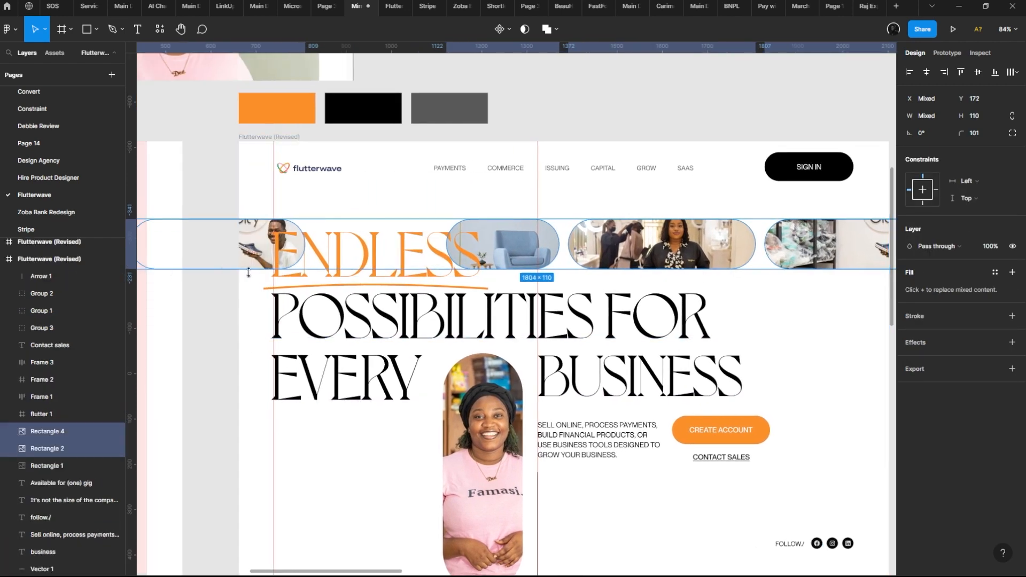
Step: Inspect the first and last pill-shaped images, which extend beyond the revised frame's side edges
{"action": "left_click", "coordinate": [247, 251]}
{"action": "scroll", "coordinate": [337, 263], "scroll_direction": "right", "scroll_amount": 6}
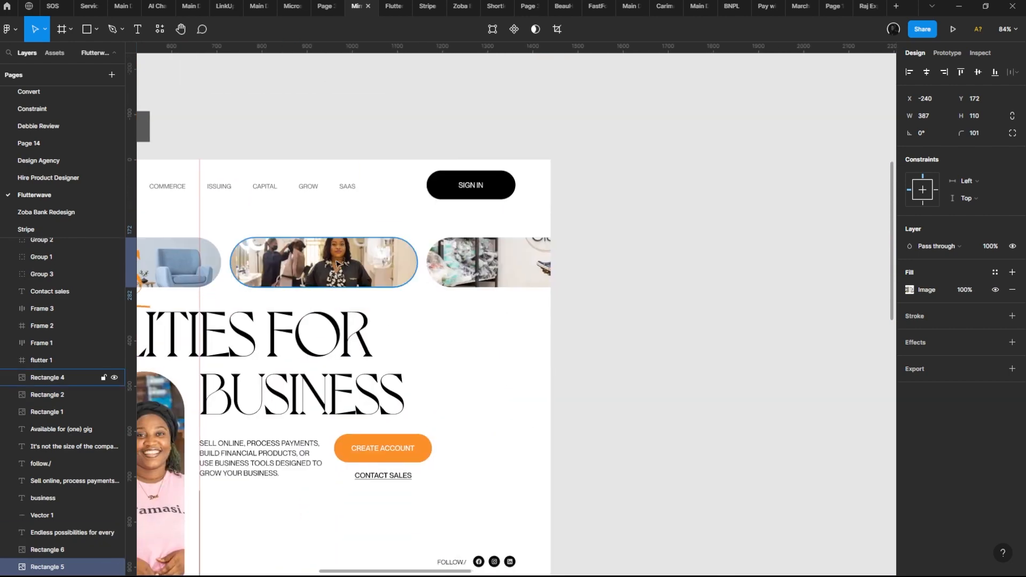
{"action": "left_click", "coordinate": [478, 276]}
{"action": "scroll", "coordinate": [477, 276], "scroll_direction": "left", "scroll_amount": 6}
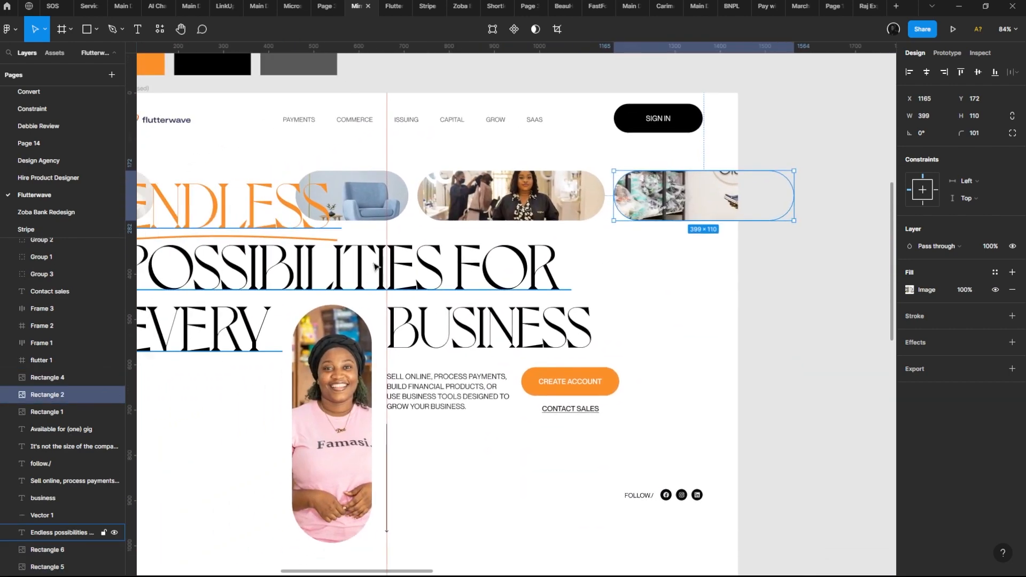
{"action": "scroll", "coordinate": [349, 189], "scroll_direction": "down", "scroll_amount": 3}
{"action": "scroll", "coordinate": [373, 241], "scroll_direction": "up", "scroll_amount": 1}
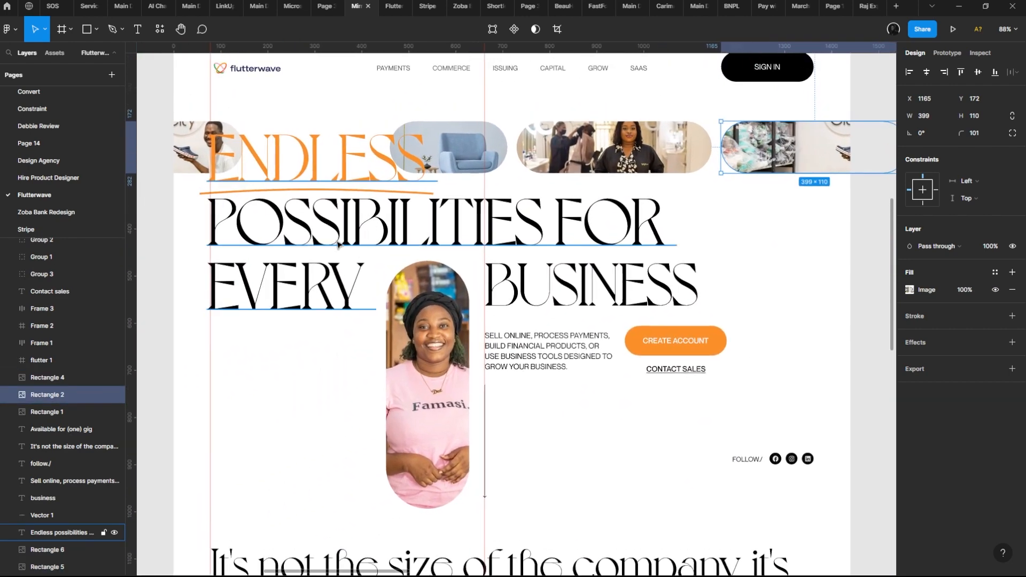
Step: Inspect the revised headline's text properties and compare the hero with the original landing page screenshot
{"action": "left_click", "coordinate": [346, 240]}
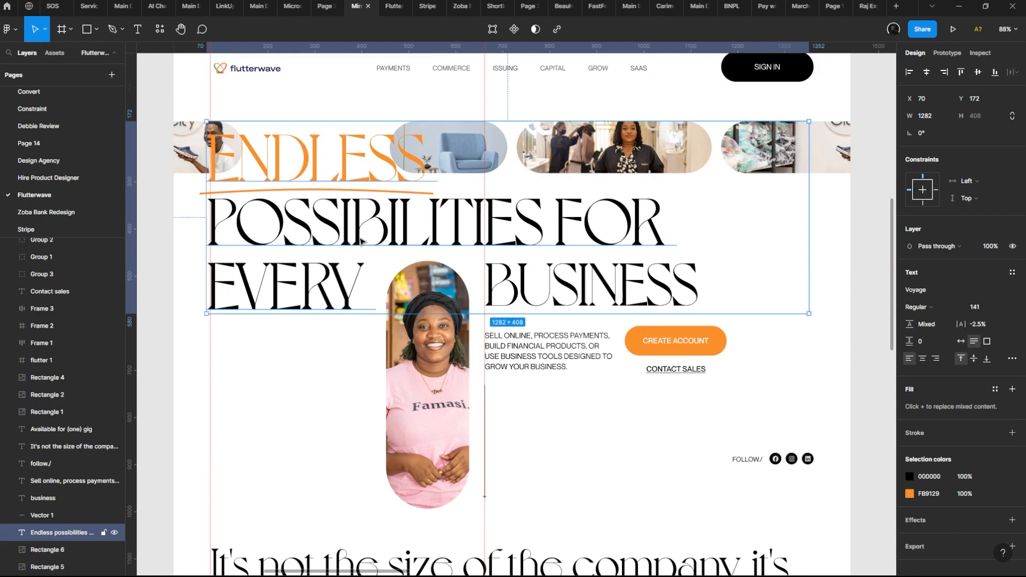
{"action": "left_click_drag", "start_coordinate": [332, 195], "coordinate": [426, 421]}
{"action": "left_click_drag", "start_coordinate": [213, 134], "coordinate": [529, 555]}
{"action": "scroll", "coordinate": [292, 363], "scroll_direction": "down", "scroll_amount": 4}
{"action": "scroll", "coordinate": [337, 335], "scroll_direction": "up", "scroll_amount": 6}
{"action": "left_click_drag", "start_coordinate": [337, 334], "coordinate": [792, 323]}
{"action": "scroll", "coordinate": [550, 315], "scroll_direction": "up", "scroll_amount": 3}
{"action": "left_click_drag", "start_coordinate": [552, 309], "coordinate": [371, 378]}
{"action": "left_click_drag", "start_coordinate": [277, 197], "coordinate": [442, 166]}
{"action": "scroll", "coordinate": [433, 206], "scroll_direction": "down", "scroll_amount": 4}
{"action": "scroll", "coordinate": [432, 206], "scroll_direction": "up", "scroll_amount": 2}
{"action": "left_click_drag", "start_coordinate": [426, 260], "coordinate": [408, 205]}
{"action": "scroll", "coordinate": [409, 205], "scroll_direction": "up", "scroll_amount": 1}
{"action": "scroll", "coordinate": [409, 204], "scroll_direction": "down", "scroll_amount": 2}
{"action": "scroll", "coordinate": [663, 409], "scroll_direction": "up", "scroll_amount": 2}
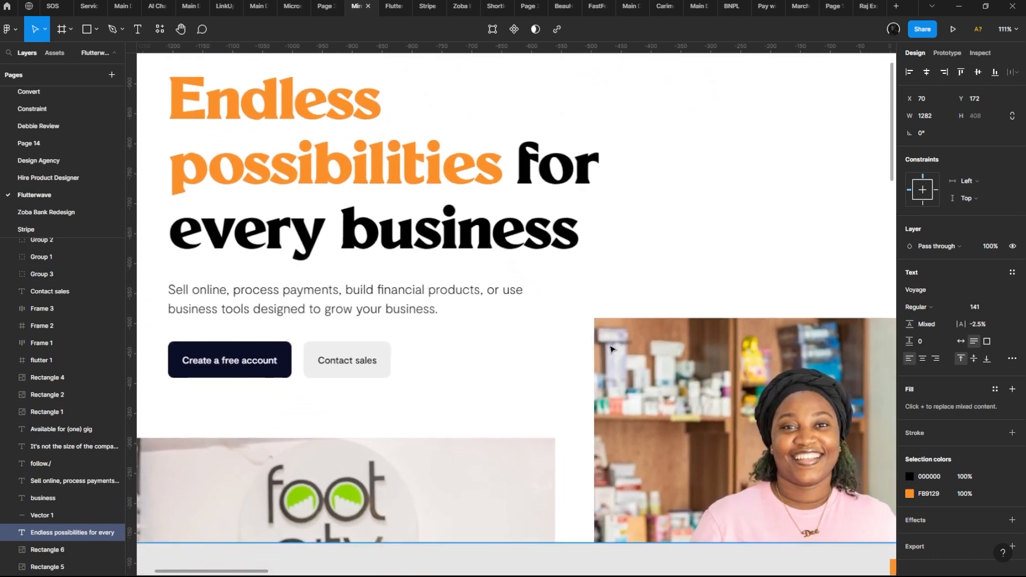
{"action": "scroll", "coordinate": [658, 425], "scroll_direction": "down", "scroll_amount": 5}
{"action": "left_click_drag", "start_coordinate": [657, 427], "coordinate": [651, 423]}
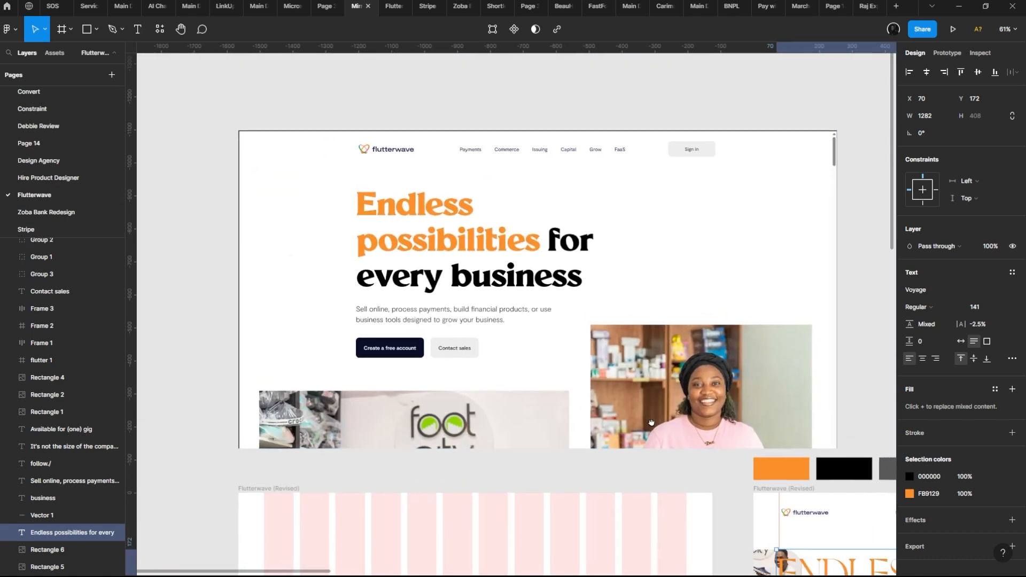
Step: Examine the lettering of the original page's headline up close and compare it with the revised hero
{"action": "scroll", "coordinate": [230, 185], "scroll_direction": "up", "scroll_amount": 4}
{"action": "scroll", "coordinate": [464, 243], "scroll_direction": "up", "scroll_amount": 6}
{"action": "left_click_drag", "start_coordinate": [640, 240], "coordinate": [534, 197]}
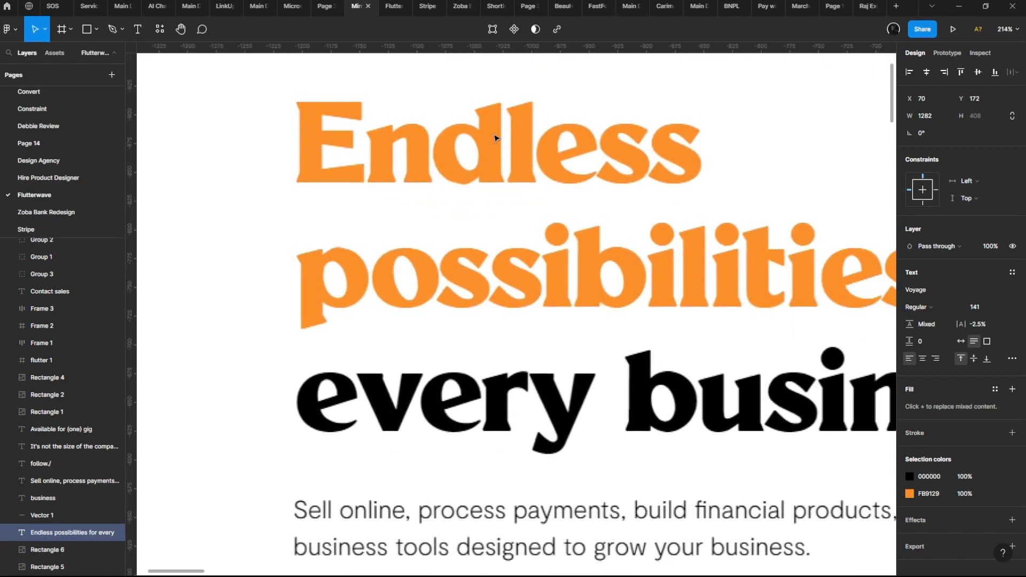
{"action": "scroll", "coordinate": [534, 206], "scroll_direction": "down", "scroll_amount": 3}
{"action": "scroll", "coordinate": [591, 286], "scroll_direction": "down", "scroll_amount": 6}
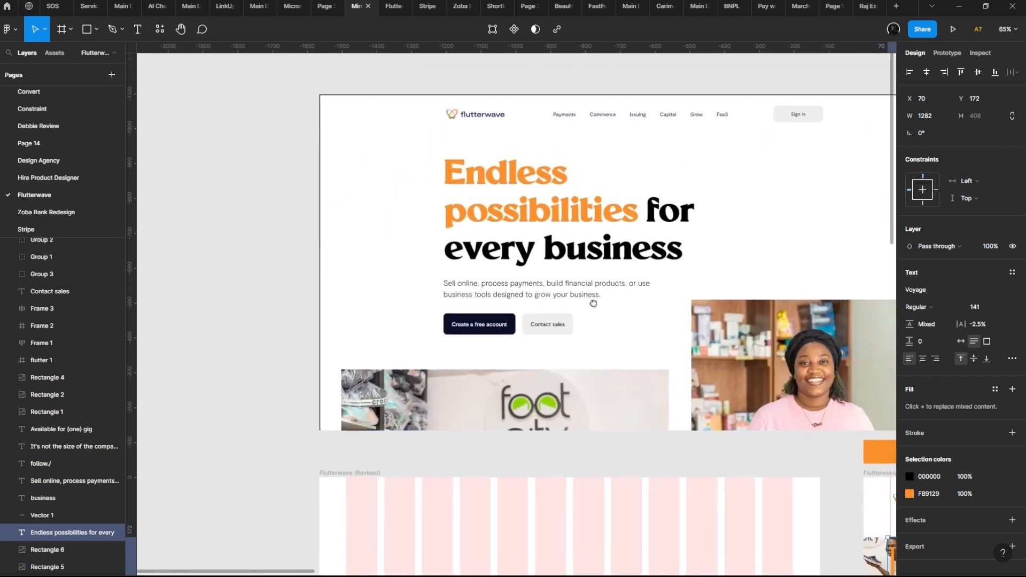
{"action": "left_click_drag", "start_coordinate": [581, 301], "coordinate": [304, 169]}
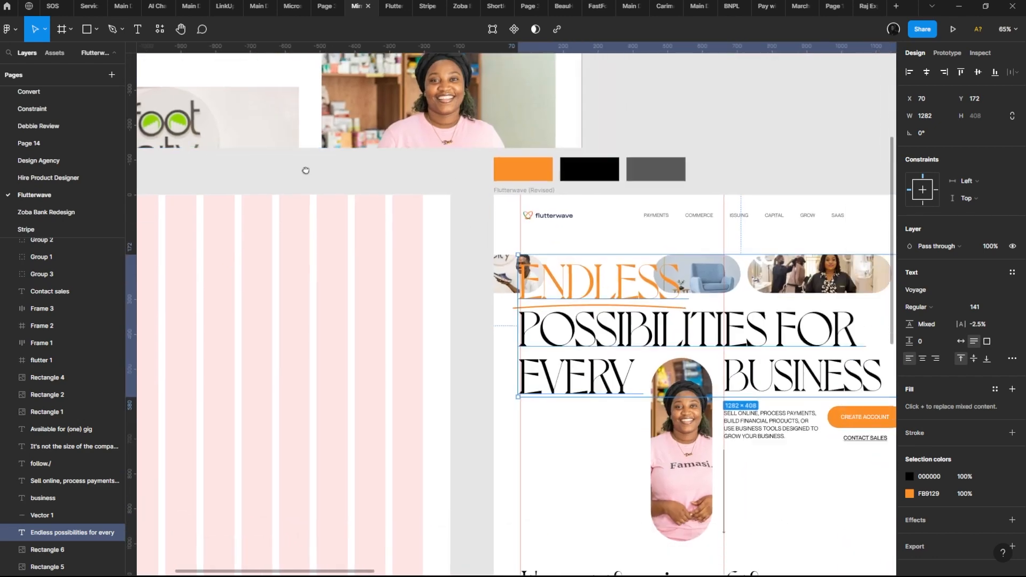
Step: Examine the revised headline's lettering and how it overlaps the image strip across the hero
{"action": "left_click_drag", "start_coordinate": [642, 321], "coordinate": [394, 227]}
{"action": "scroll", "coordinate": [427, 240], "scroll_direction": "up", "scroll_amount": 4}
{"action": "left_click_drag", "start_coordinate": [473, 258], "coordinate": [517, 259]}
{"action": "left_click_drag", "start_coordinate": [272, 274], "coordinate": [225, 258]}
{"action": "left_click_drag", "start_coordinate": [303, 278], "coordinate": [357, 309]}
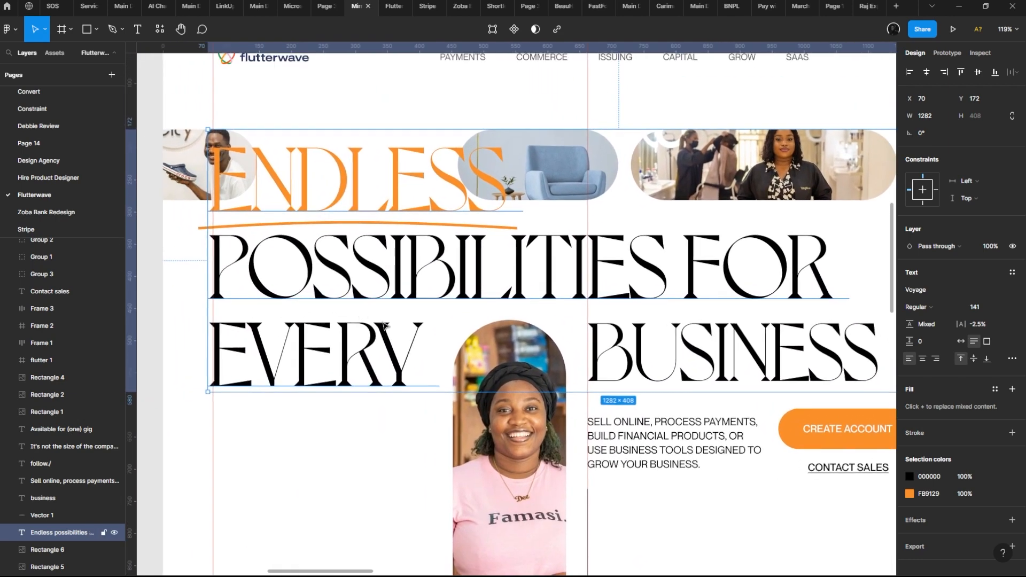
{"action": "scroll", "coordinate": [390, 305], "scroll_direction": "down", "scroll_amount": 4}
{"action": "left_click_drag", "start_coordinate": [475, 361], "coordinate": [547, 462]}
{"action": "scroll", "coordinate": [413, 306], "scroll_direction": "up", "scroll_amount": 2}
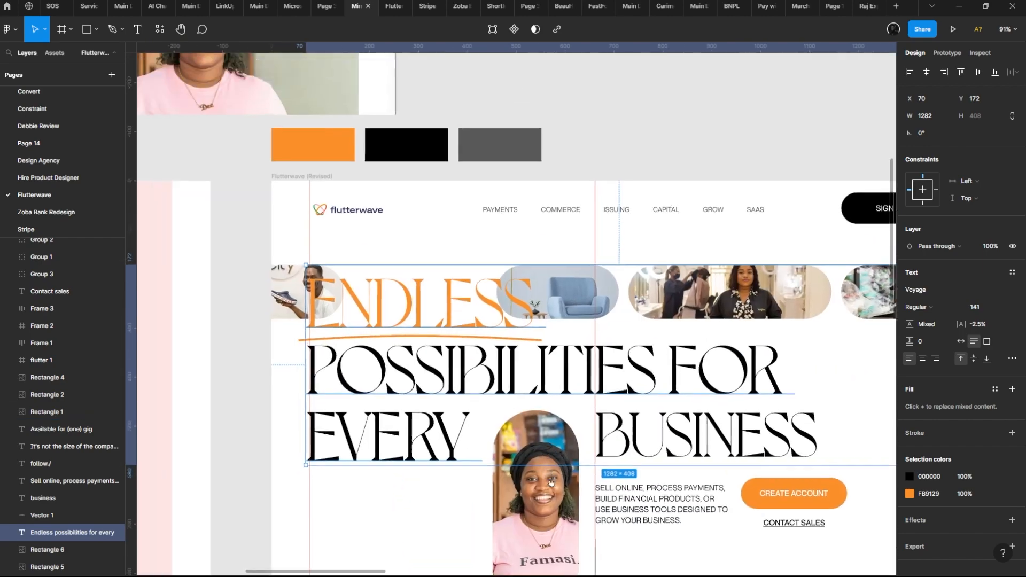
{"action": "scroll", "coordinate": [452, 374], "scroll_direction": "down", "scroll_amount": 4}
{"action": "left_click_drag", "start_coordinate": [221, 181], "coordinate": [273, 92]}
{"action": "scroll", "coordinate": [423, 277], "scroll_direction": "up", "scroll_amount": 6}
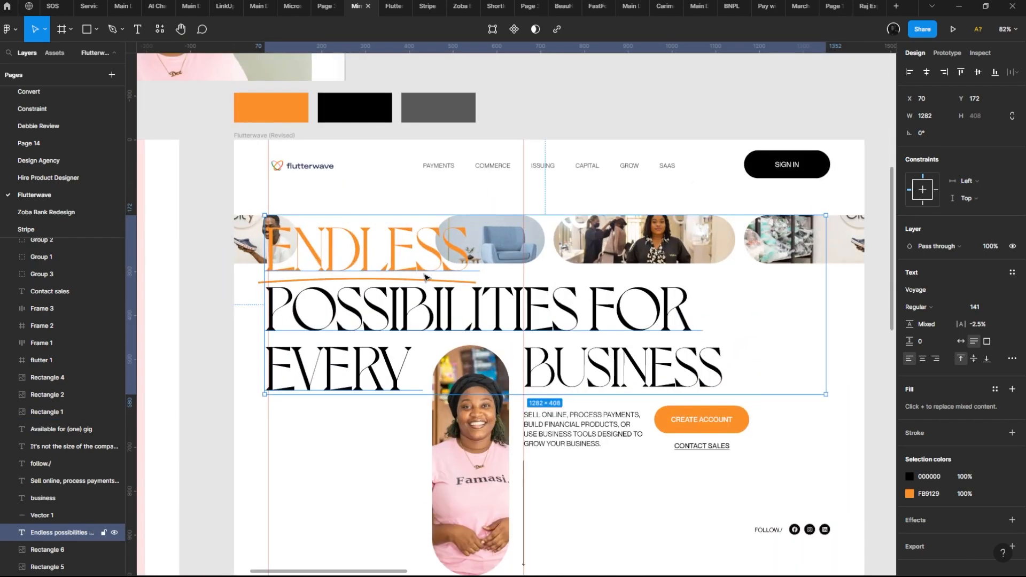
{"action": "left_click_drag", "start_coordinate": [371, 326], "coordinate": [364, 267]}
{"action": "scroll", "coordinate": [628, 282], "scroll_direction": "down", "scroll_amount": 1}
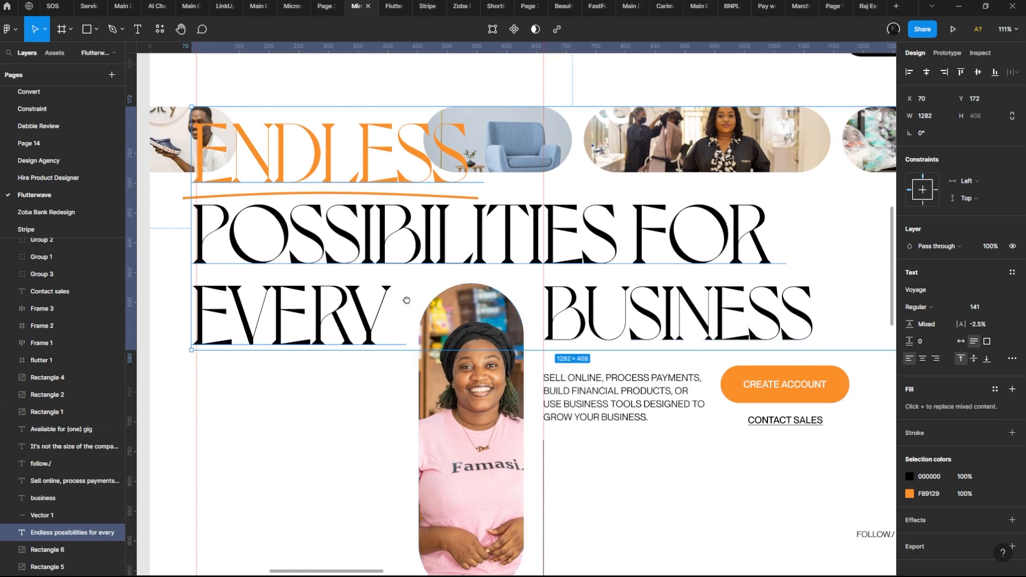
Step: Inspect the text properties of the supporting paragraph below the word BUSINESS
{"action": "left_click_drag", "start_coordinate": [407, 300], "coordinate": [395, 248]}
{"action": "scroll", "coordinate": [443, 283], "scroll_direction": "down", "scroll_amount": 3}
{"action": "scroll", "coordinate": [494, 310], "scroll_direction": "up", "scroll_amount": 1}
{"action": "left_click_drag", "start_coordinate": [523, 334], "coordinate": [546, 347]}
{"action": "scroll", "coordinate": [520, 234], "scroll_direction": "up", "scroll_amount": 5}
{"action": "left_click", "coordinate": [573, 238]}
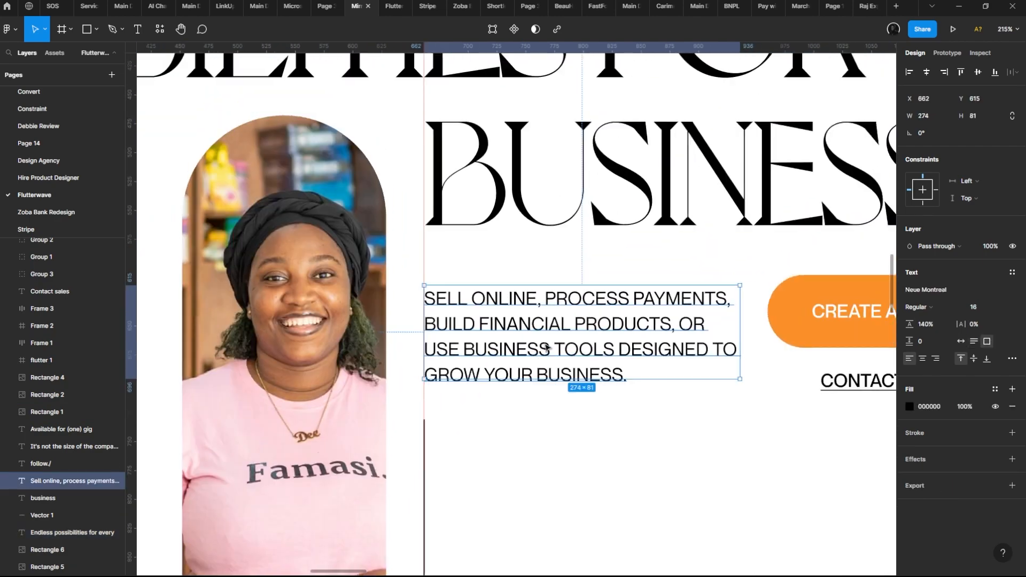
{"action": "scroll", "coordinate": [546, 348], "scroll_direction": "down", "scroll_amount": 5}
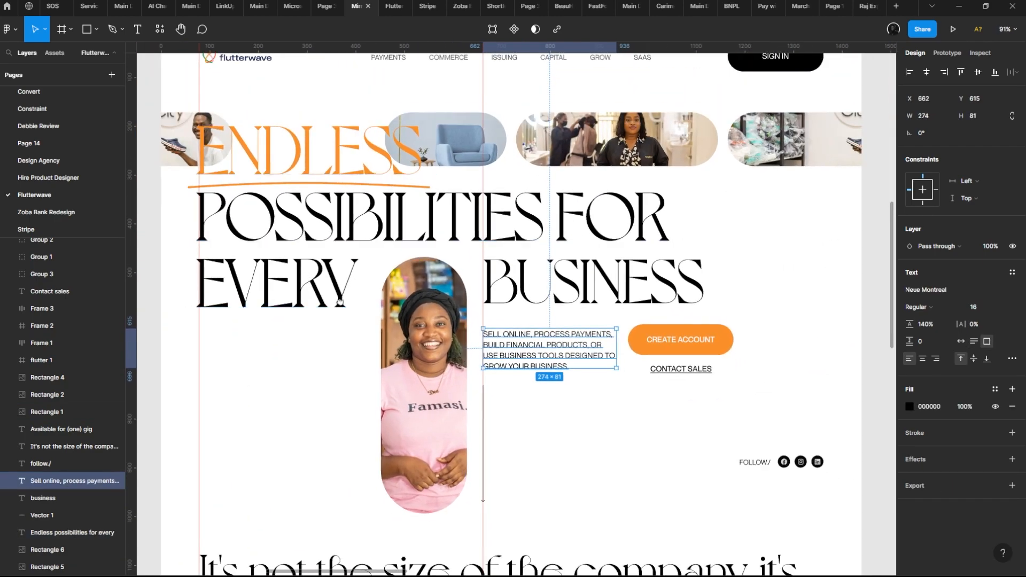
Step: Inspect the "Endless possibilities for every" text and its alignment within the revised hero
{"action": "scroll", "coordinate": [406, 340], "scroll_direction": "down", "scroll_amount": 2}
{"action": "left_click_drag", "start_coordinate": [340, 302], "coordinate": [384, 337]}
{"action": "scroll", "coordinate": [388, 331], "scroll_direction": "up", "scroll_amount": 3}
{"action": "left_click_drag", "start_coordinate": [386, 366], "coordinate": [430, 375]}
{"action": "mouse_move", "coordinate": [381, 314]}
{"action": "left_mouse_down"}
{"action": "mouse_move", "coordinate": [388, 353]}
{"action": "mouse_move", "coordinate": [381, 314]}
{"action": "left_mouse_up"}
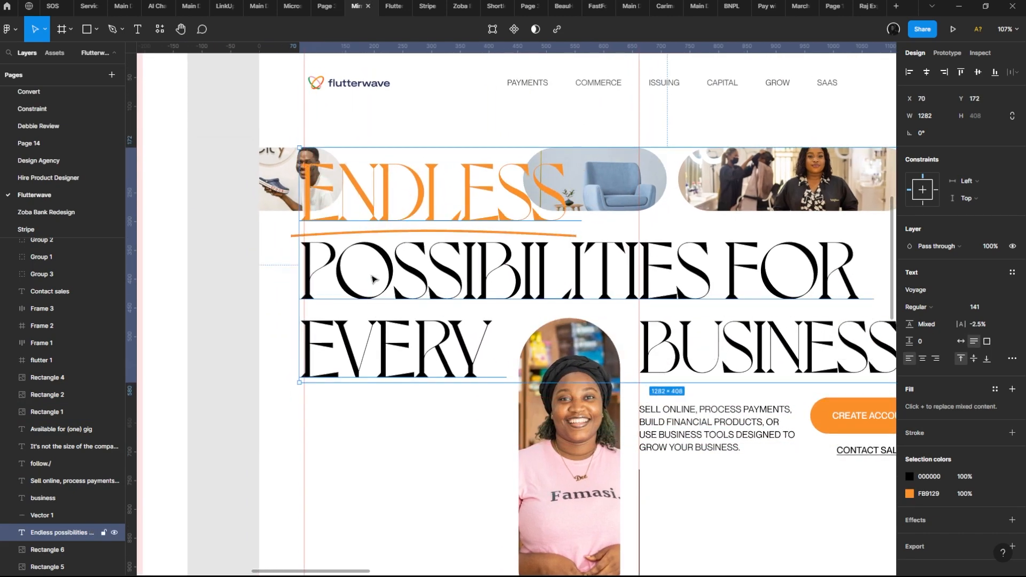
{"action": "mouse_move", "coordinate": [372, 279]}
{"action": "left_mouse_down"}
{"action": "mouse_move", "coordinate": [441, 351]}
{"action": "mouse_move", "coordinate": [372, 279]}
{"action": "mouse_move", "coordinate": [391, 302]}
{"action": "mouse_move", "coordinate": [379, 290]}
{"action": "left_mouse_up"}
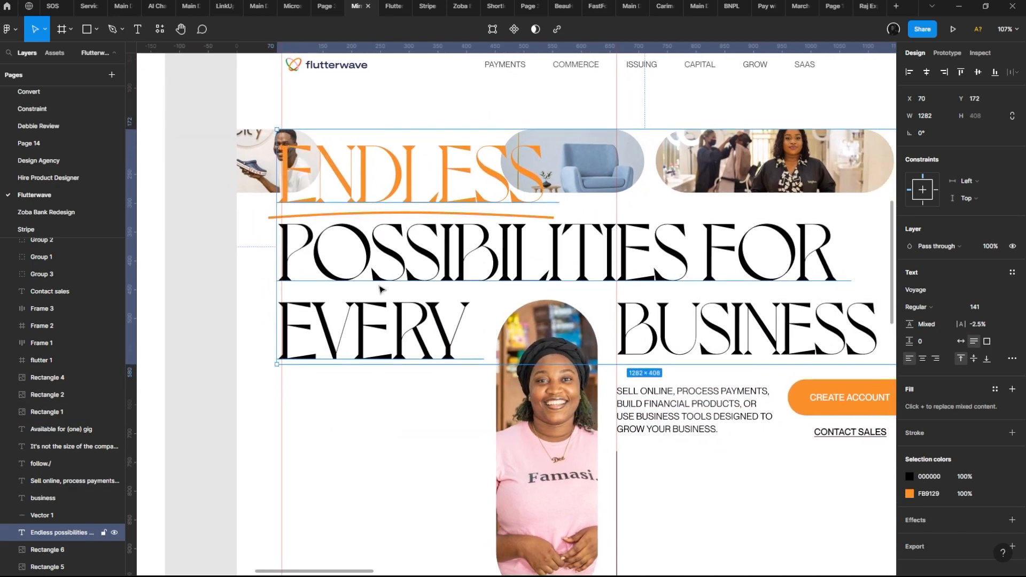
{"action": "scroll", "coordinate": [379, 289], "scroll_direction": "down", "scroll_amount": 2}
{"action": "scroll", "coordinate": [379, 288], "scroll_direction": "right", "scroll_amount": 2}
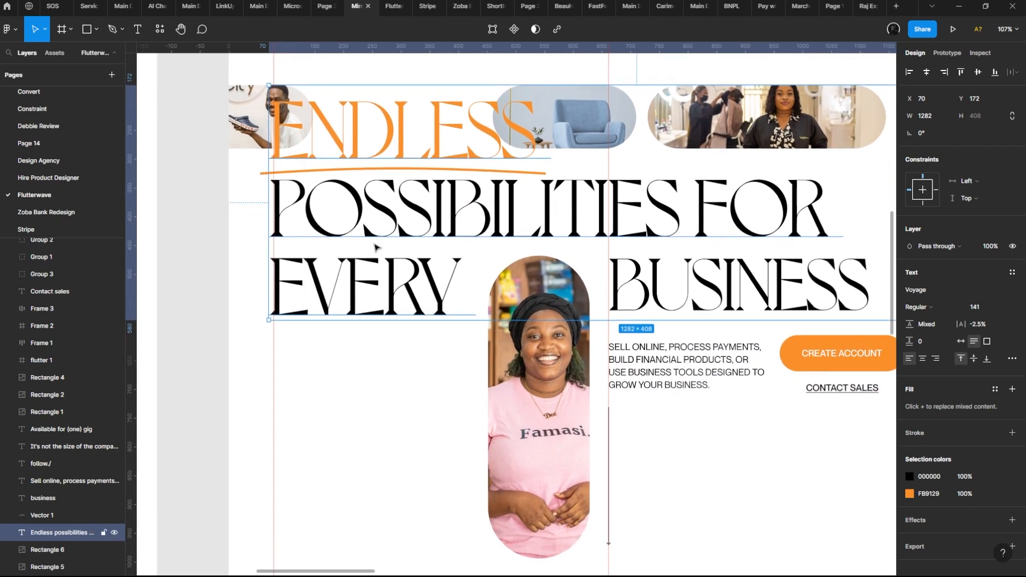
{"action": "scroll", "coordinate": [475, 285], "scroll_direction": "right", "scroll_amount": 2}
{"action": "scroll", "coordinate": [474, 285], "scroll_direction": "up", "scroll_amount": 1}
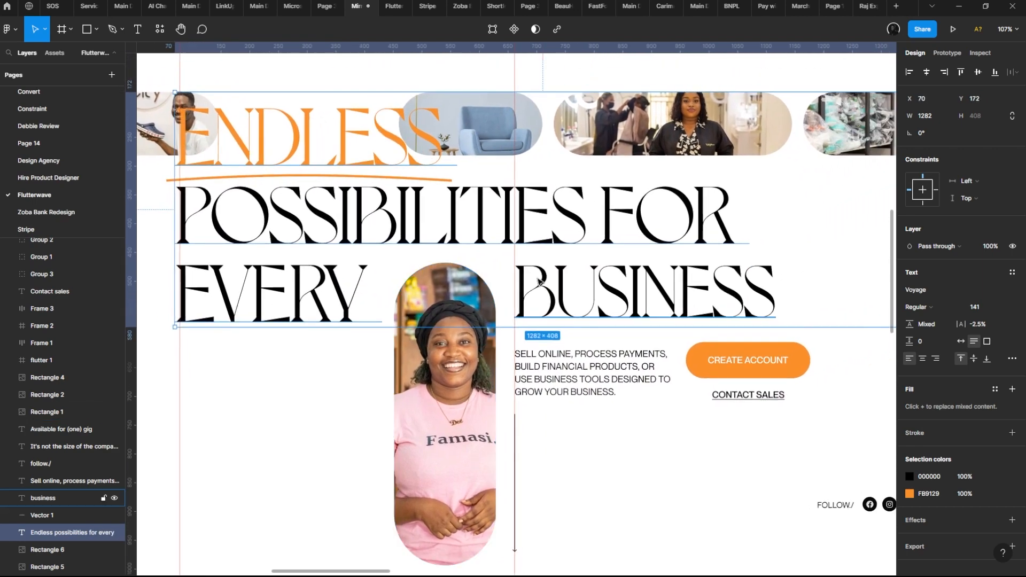
Step: Inspect the properties of the separate BUSINESS text and the pill-shaped portrait between EVERY and BUSINESS
{"action": "mouse_move", "coordinate": [588, 297]}
{"action": "left_mouse_down"}
{"action": "mouse_move", "coordinate": [590, 310]}
{"action": "mouse_move", "coordinate": [728, 309]}
{"action": "mouse_move", "coordinate": [588, 297]}
{"action": "left_mouse_up"}
{"action": "scroll", "coordinate": [531, 264], "scroll_direction": "down", "scroll_amount": 1}
{"action": "scroll", "coordinate": [530, 264], "scroll_direction": "left", "scroll_amount": 2}
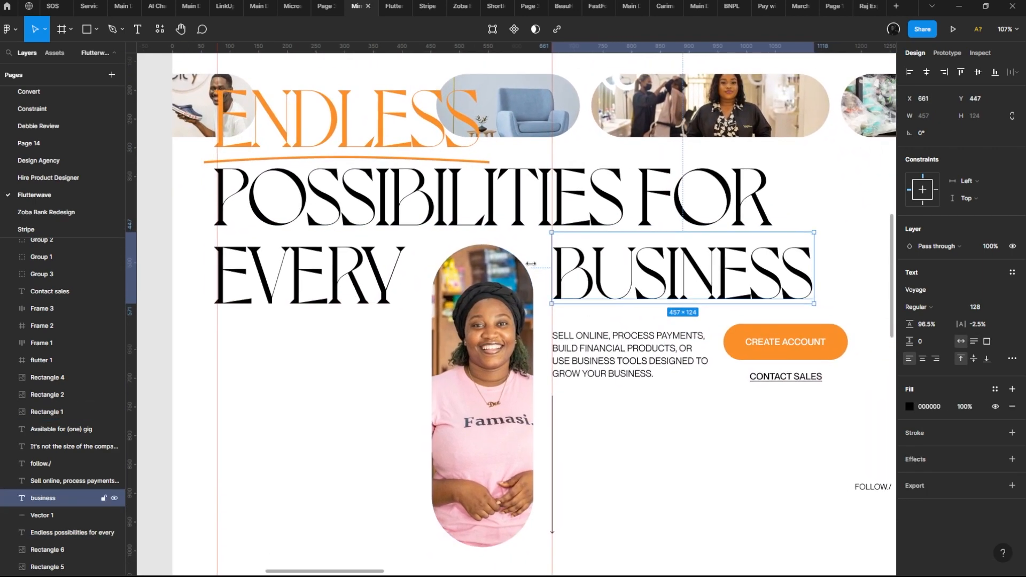
{"action": "scroll", "coordinate": [444, 333], "scroll_direction": "up", "scroll_amount": 5}
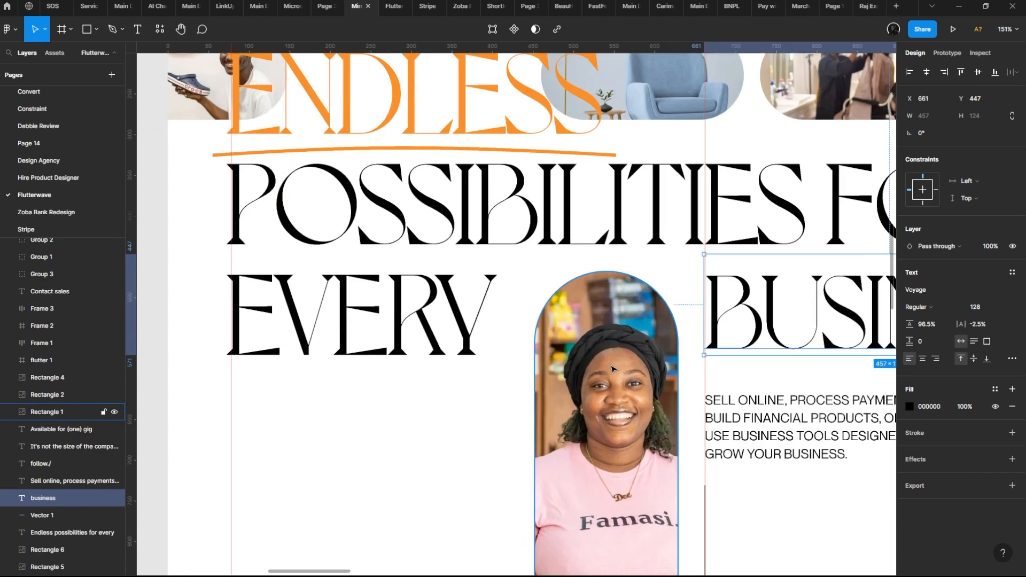
{"action": "left_click", "coordinate": [597, 361]}
{"action": "scroll", "coordinate": [597, 362], "scroll_direction": "down", "scroll_amount": 8}
{"action": "scroll", "coordinate": [598, 363], "scroll_direction": "up", "scroll_amount": 4}
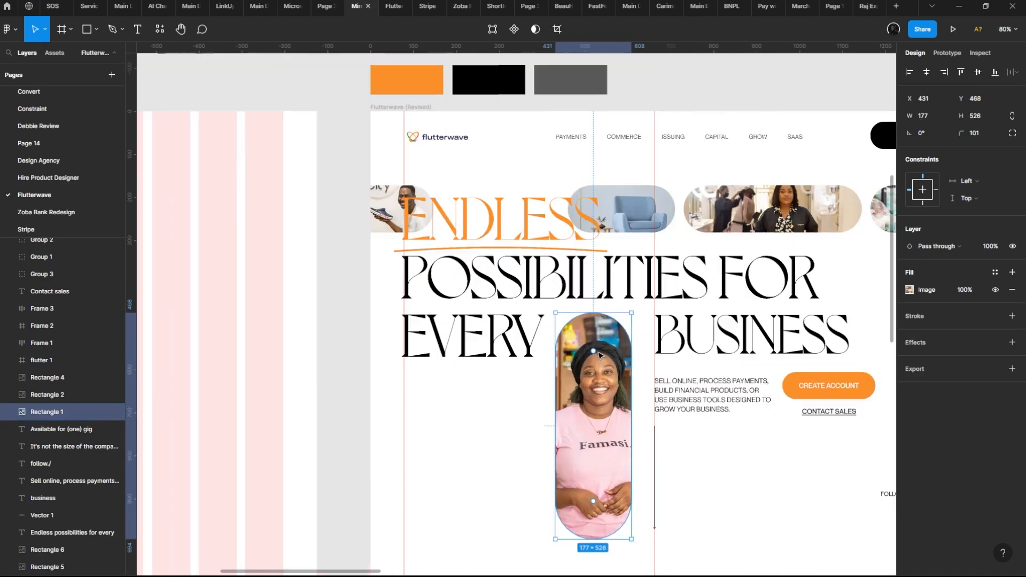
{"action": "key", "text": "ctrl+z"}
Step: Delete the curved orange underline beneath ENDLESS
{"action": "scroll", "coordinate": [364, 369], "scroll_direction": "up", "scroll_amount": 5}
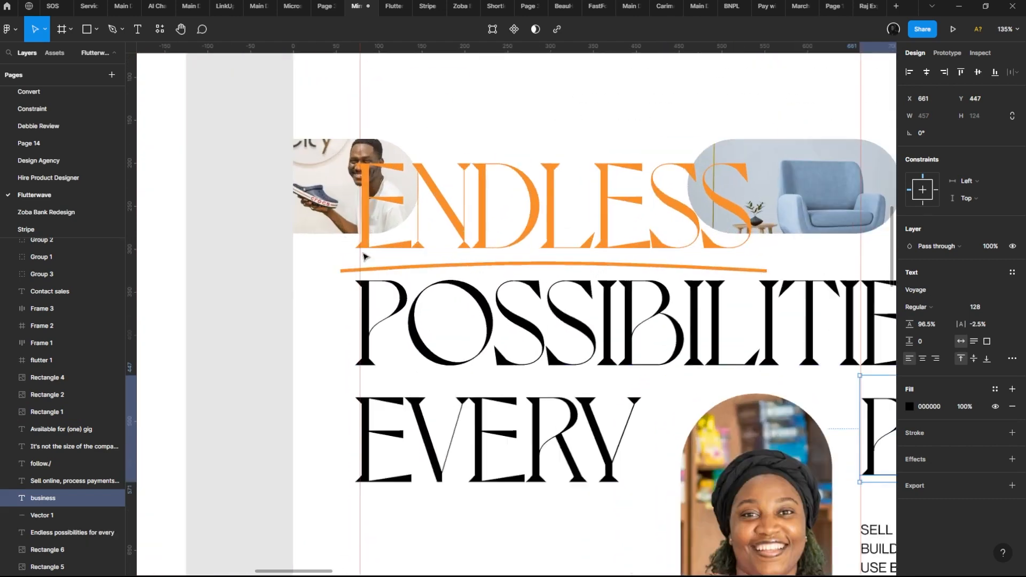
{"action": "left_click", "coordinate": [360, 272]}
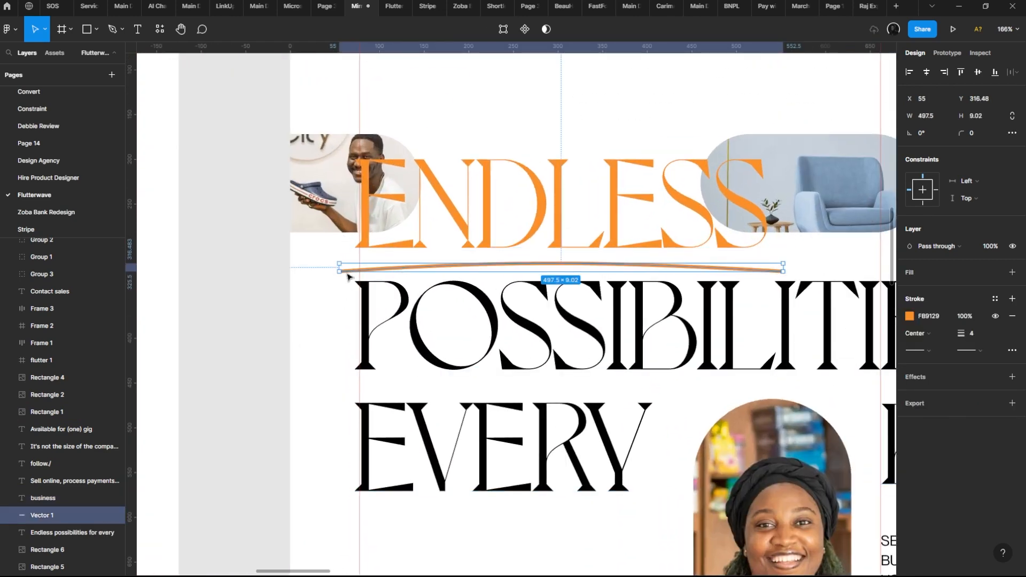
{"action": "key", "text": "Delete"}
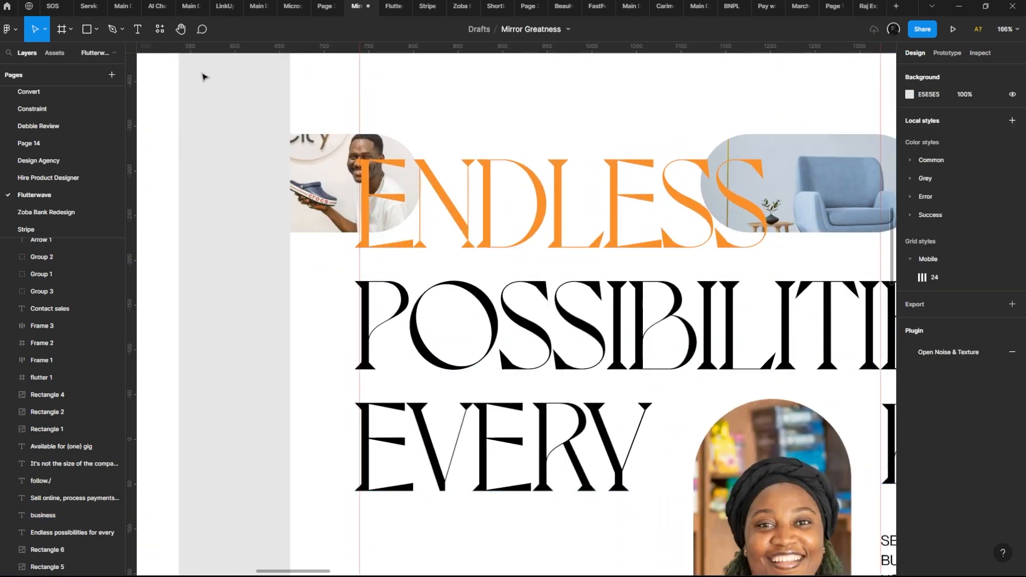
Step: Draw a line beneath ENDLESS with the Pen tool and bend it slightly upward into a curve
{"action": "left_click", "coordinate": [123, 30]}
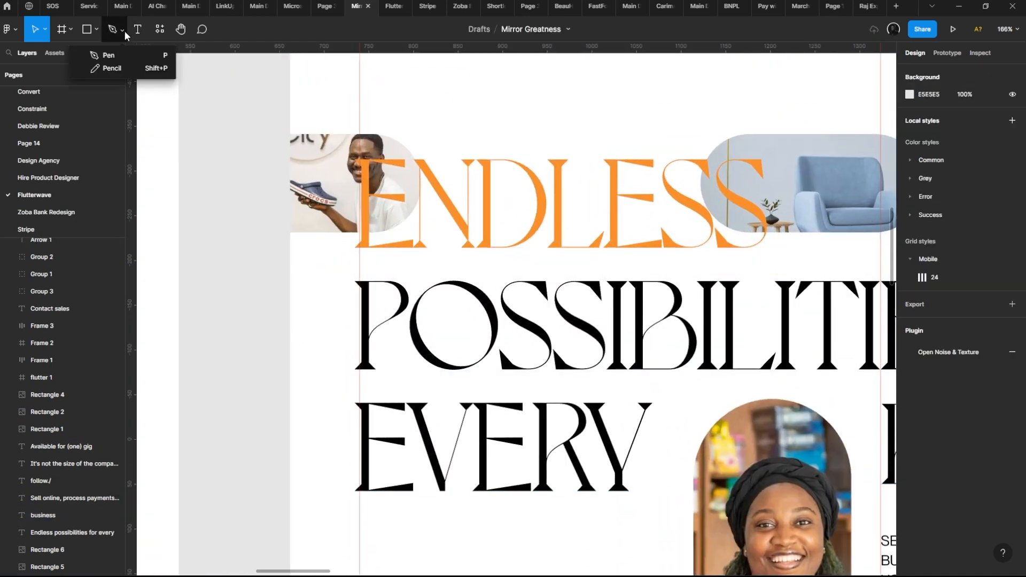
{"action": "left_click", "coordinate": [136, 58]}
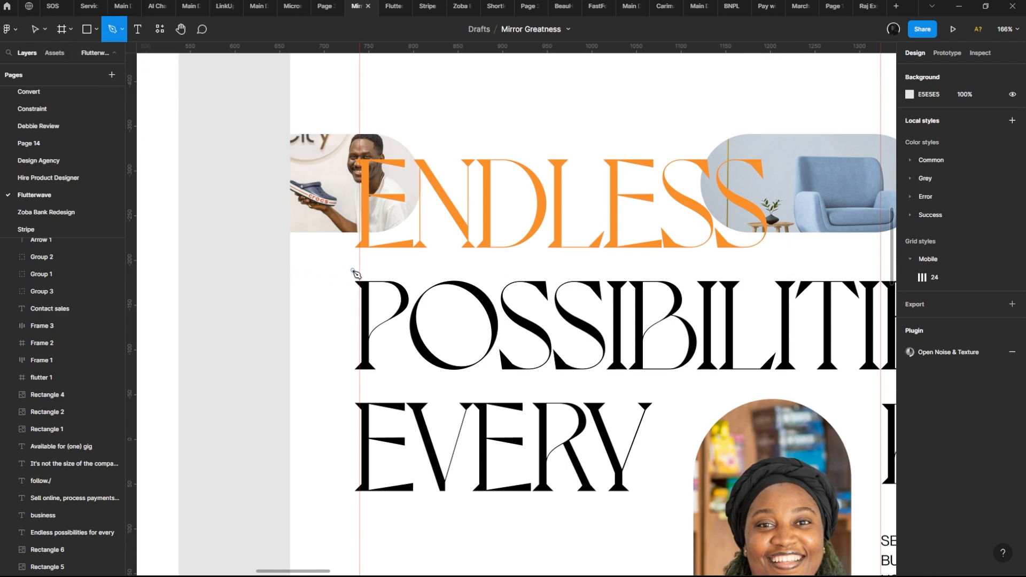
{"action": "left_click", "coordinate": [352, 270]}
{"action": "left_click", "coordinate": [768, 265]}
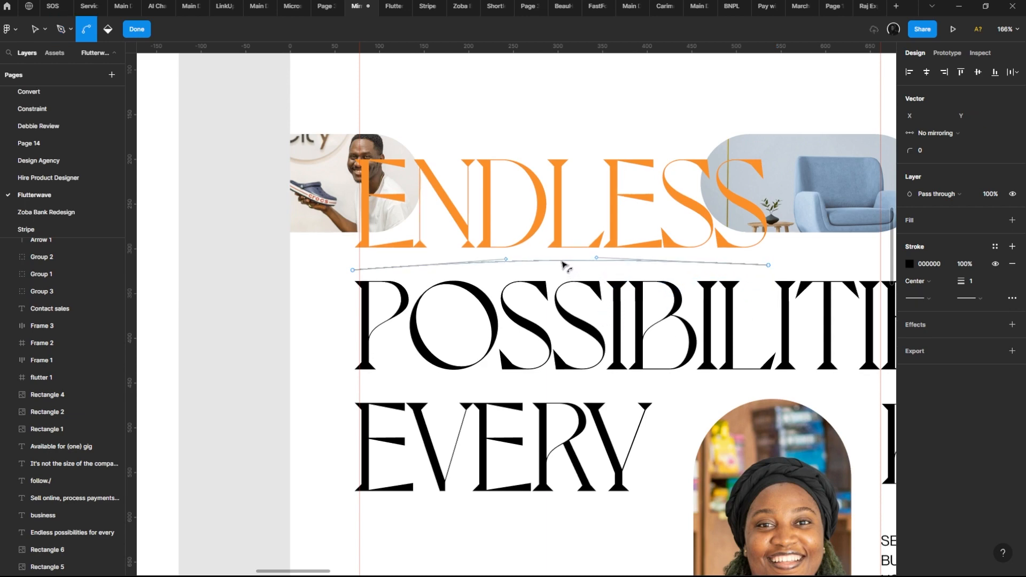
{"action": "left_click_drag", "start_coordinate": [562, 261], "coordinate": [564, 260]}
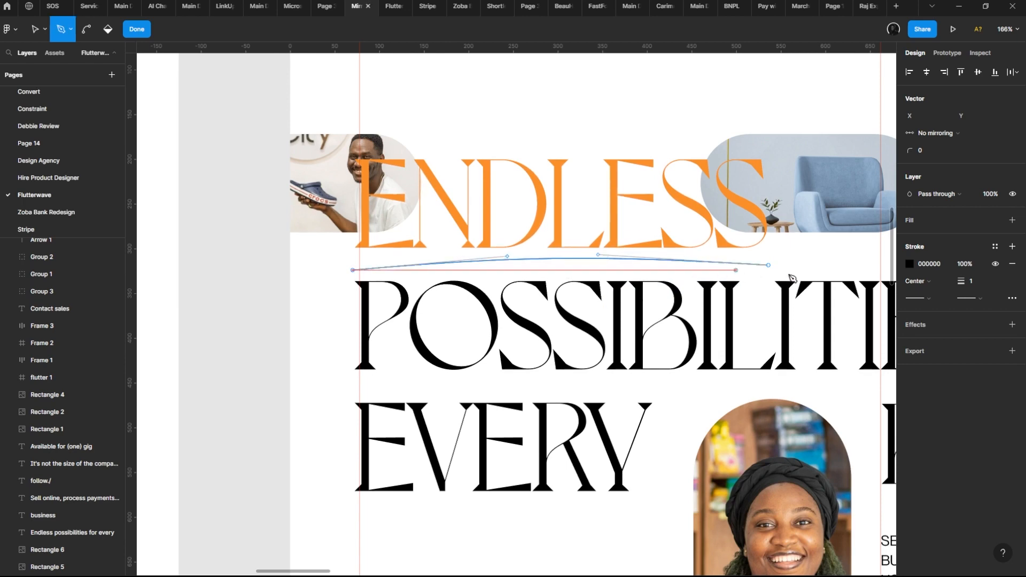
Step: Undo the newly drawn curve and the deletion of the original orange underline
{"action": "key", "text": "ctrl+z"}
{"action": "key", "text": "ctrl+z"}
{"action": "key", "text": "ctrl+z"}
{"action": "key", "text": "ctrl+z"}
{"action": "key", "text": "ctrl+z"}
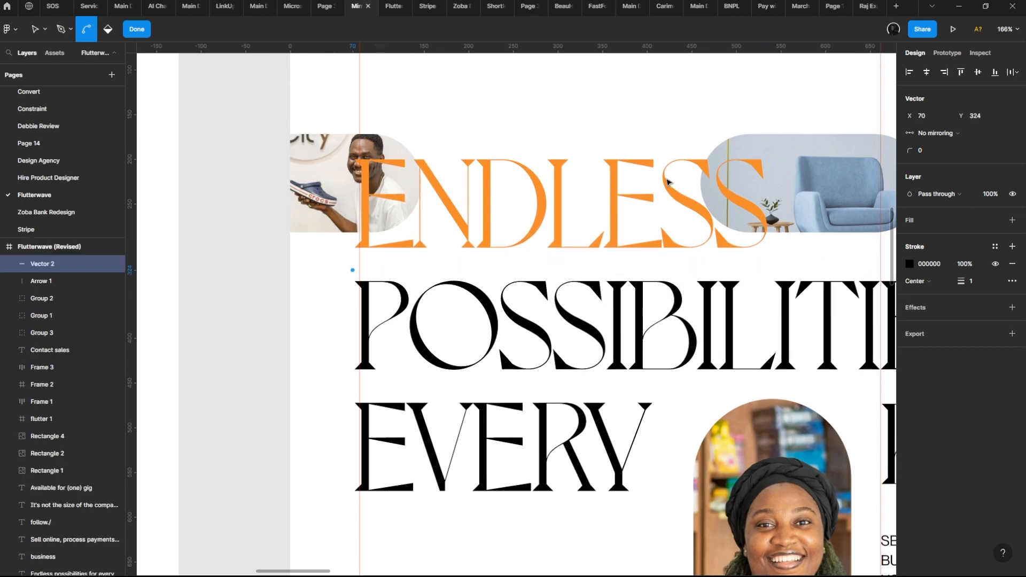
{"action": "left_click_drag", "start_coordinate": [546, 171], "coordinate": [517, 145]}
{"action": "scroll", "coordinate": [518, 145], "scroll_direction": "down", "scroll_amount": 5, "text": "ctrl"}
{"action": "scroll", "coordinate": [616, 257], "scroll_direction": "down", "scroll_amount": 4}
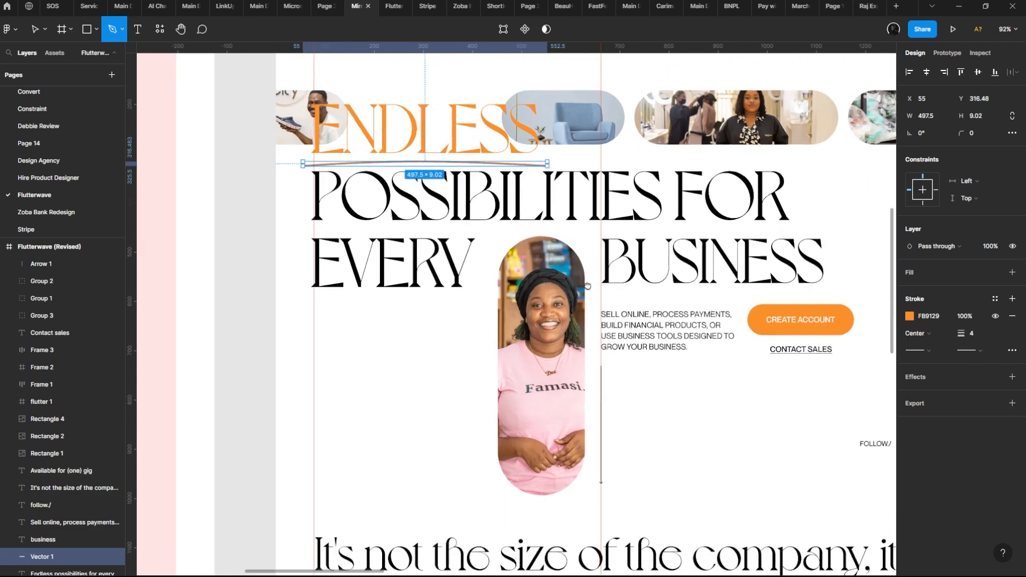
Step: Inspect the auto layout settings of the navigation links frame in the revised header
{"action": "left_click_drag", "start_coordinate": [615, 283], "coordinate": [542, 242]}
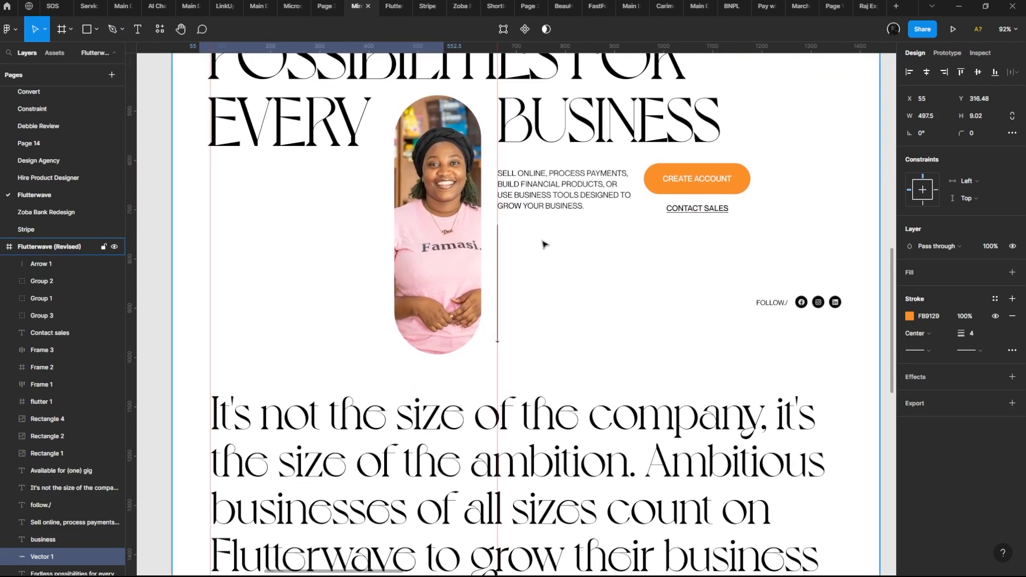
{"action": "scroll", "coordinate": [540, 310], "scroll_direction": "down", "scroll_amount": 2, "text": "ctrl"}
{"action": "left_click_drag", "start_coordinate": [540, 321], "coordinate": [536, 519]}
{"action": "scroll", "coordinate": [553, 256], "scroll_direction": "up", "scroll_amount": 3, "text": "ctrl"}
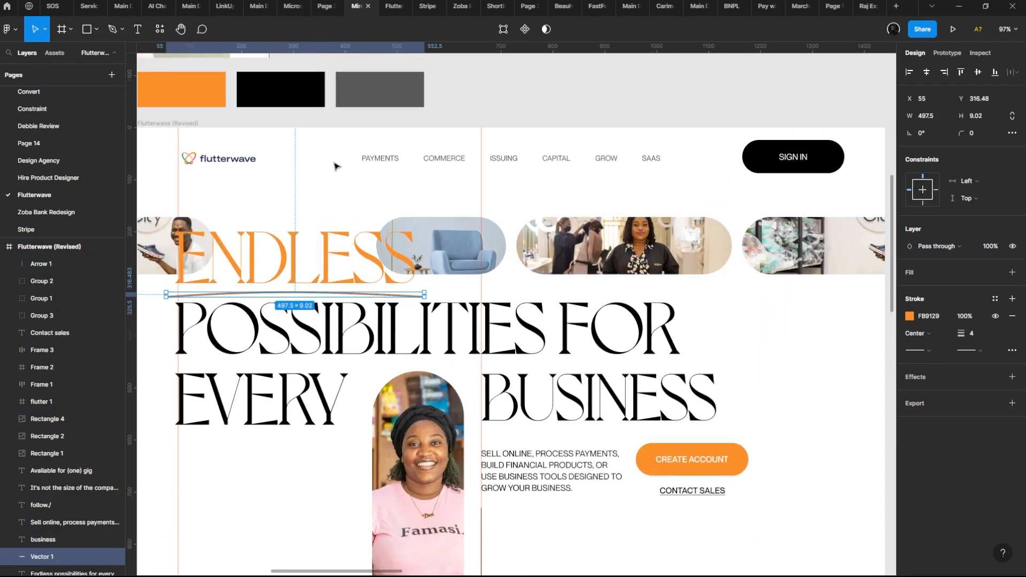
{"action": "left_click", "coordinate": [415, 161]}
{"action": "scroll", "coordinate": [415, 161], "scroll_direction": "left", "scroll_amount": 3}
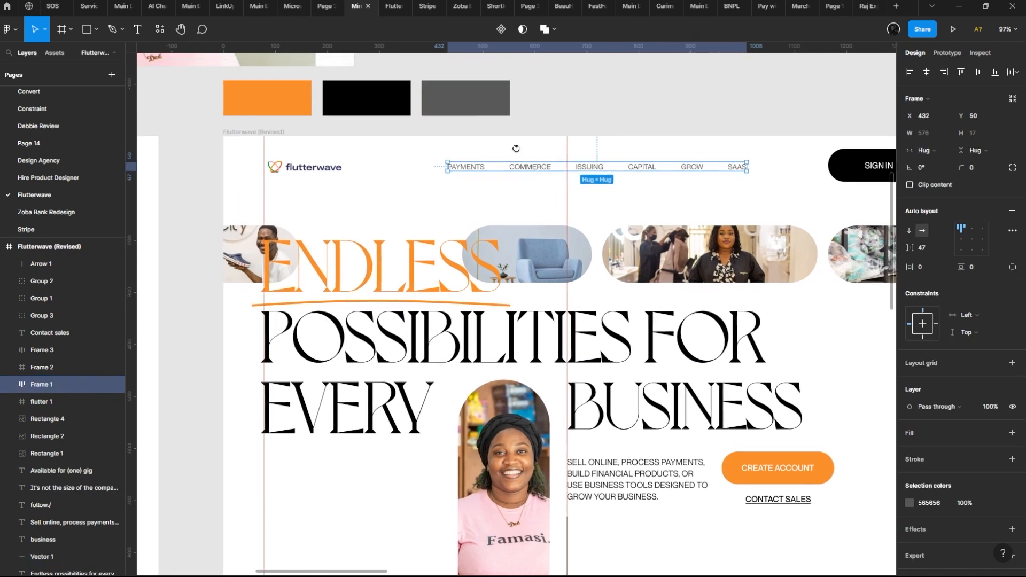
{"action": "scroll", "coordinate": [515, 148], "scroll_direction": "right", "scroll_amount": 2}
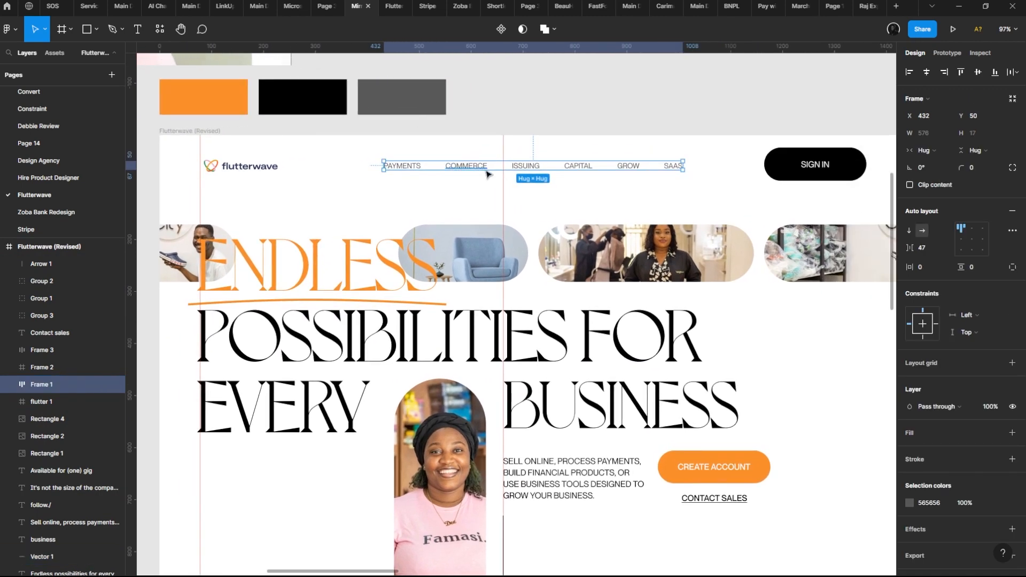
{"action": "scroll", "coordinate": [486, 174], "scroll_direction": "up", "scroll_amount": 3, "text": "ctrl"}
{"action": "left_click_drag", "start_coordinate": [486, 174], "coordinate": [528, 182]}
{"action": "scroll", "coordinate": [556, 171], "scroll_direction": "down", "scroll_amount": 2, "text": "ctrl"}
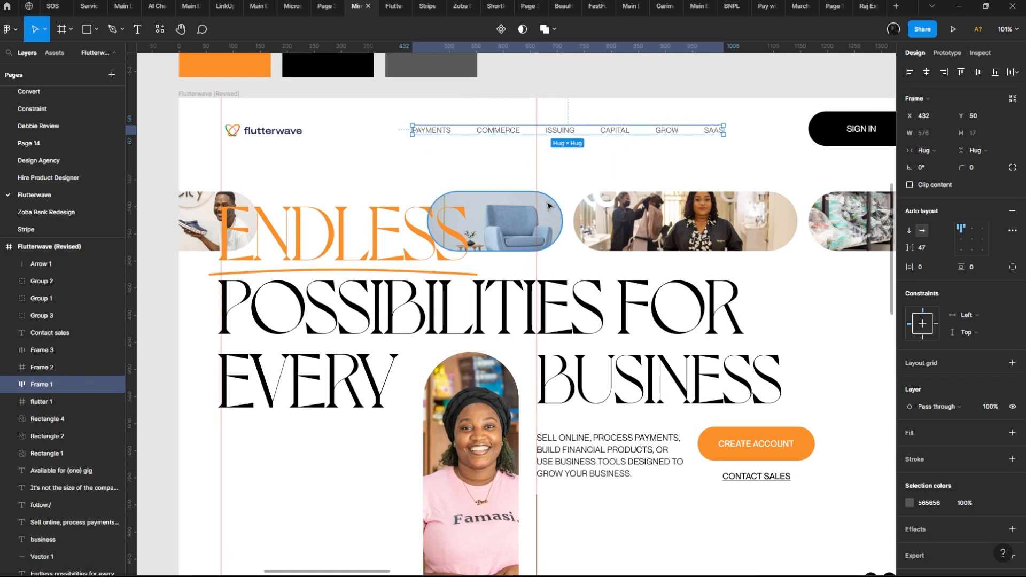
Step: Preview the revised landing page as a prototype and return to the design file
{"action": "scroll", "coordinate": [550, 207], "scroll_direction": "down", "scroll_amount": 3, "text": "ctrl"}
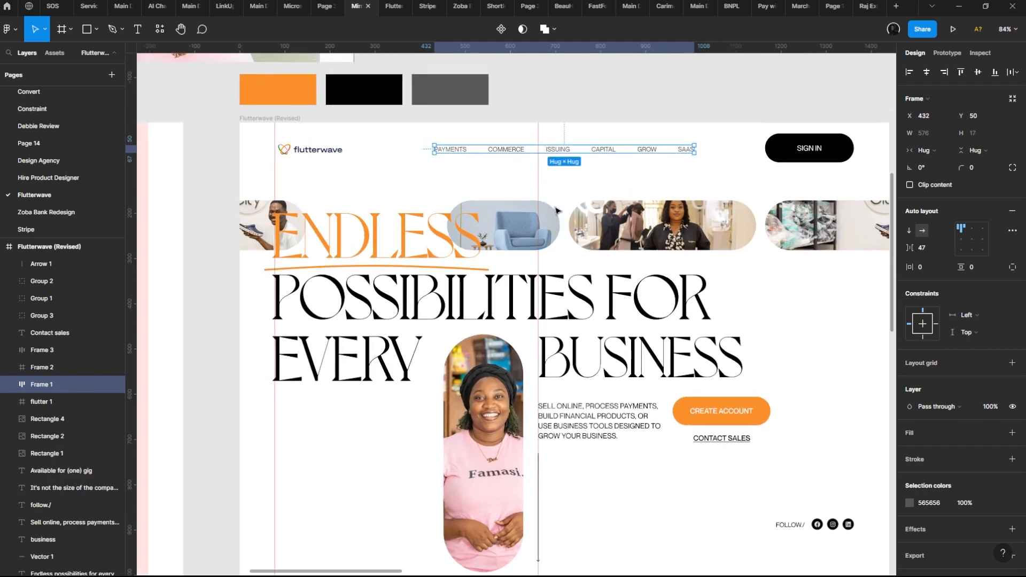
{"action": "left_click_drag", "start_coordinate": [560, 219], "coordinate": [474, 185]}
{"action": "scroll", "coordinate": [485, 194], "scroll_direction": "down", "scroll_amount": 1}
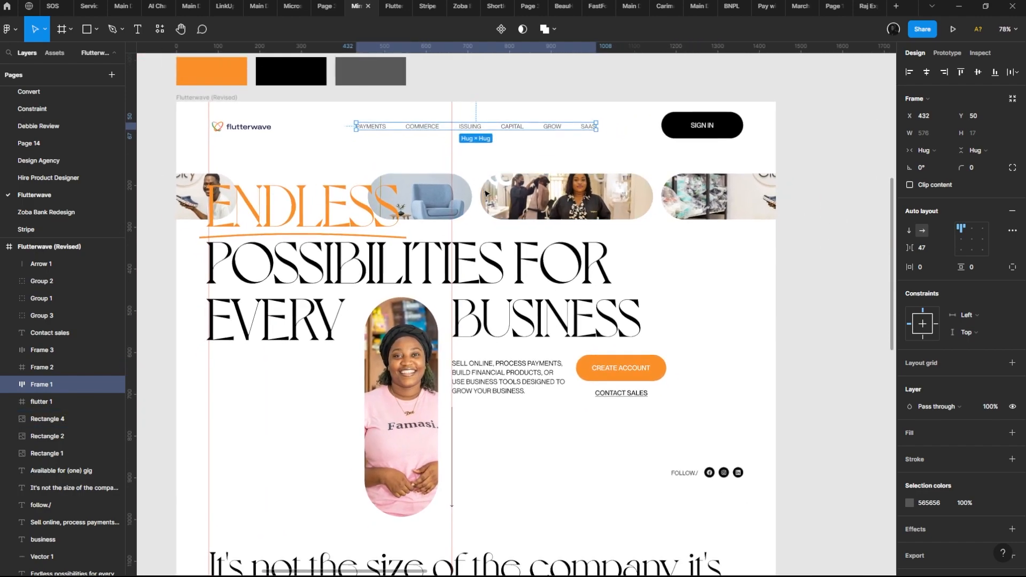
{"action": "scroll", "coordinate": [659, 506], "scroll_direction": "up", "scroll_amount": 2}
{"action": "scroll", "coordinate": [677, 231], "scroll_direction": "down", "scroll_amount": 5}
{"action": "scroll", "coordinate": [677, 230], "scroll_direction": "up", "scroll_amount": 5}
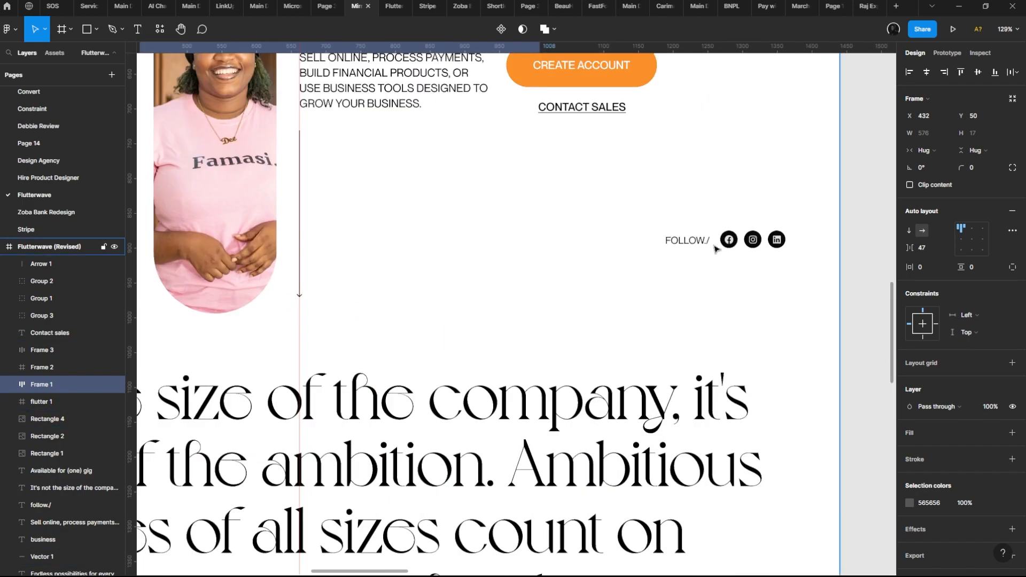
{"action": "left_click", "coordinate": [953, 30]}
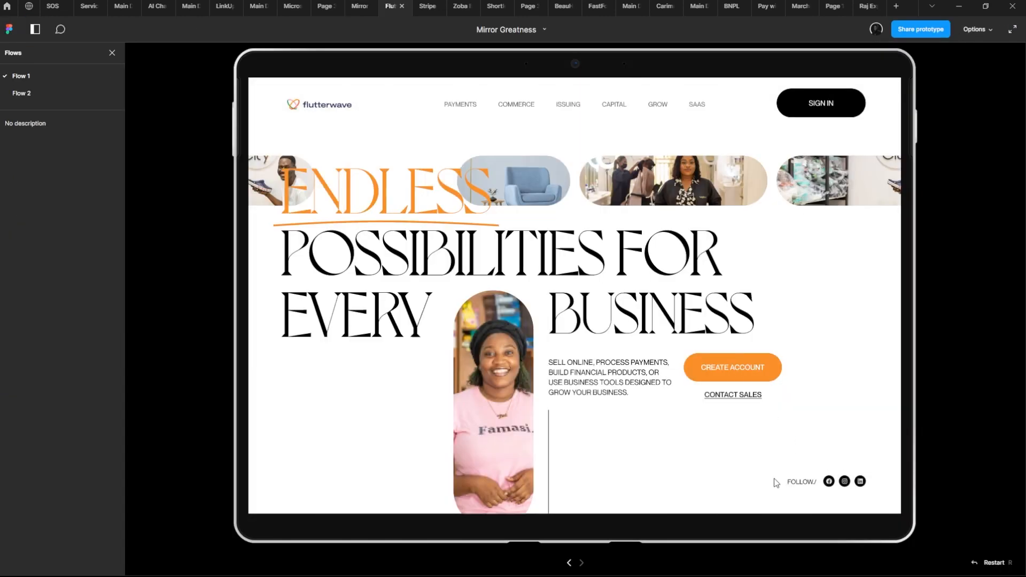
{"action": "left_click", "coordinate": [360, 6]}
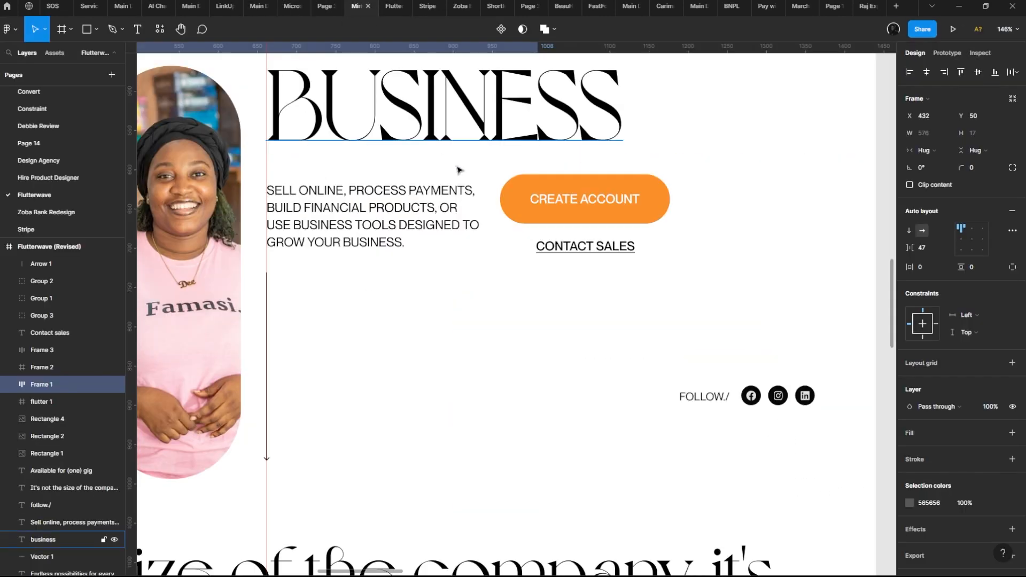
Step: Move the woman's portrait between EVERY and BUSINESS left to X 442
{"action": "scroll", "coordinate": [553, 322], "scroll_direction": "down", "scroll_amount": 5}
{"action": "scroll", "coordinate": [553, 323], "scroll_direction": "up", "scroll_amount": 3}
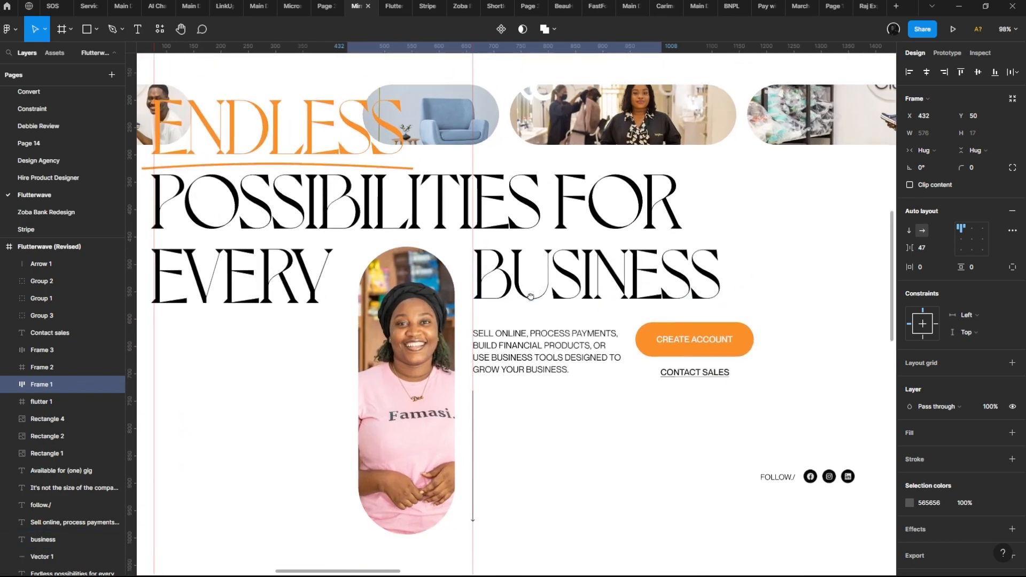
{"action": "left_click", "coordinate": [430, 301]}
{"action": "left_click_drag", "start_coordinate": [430, 301], "coordinate": [485, 272]}
{"action": "scroll", "coordinate": [497, 284], "scroll_direction": "left", "scroll_amount": 2}
{"action": "scroll", "coordinate": [497, 284], "scroll_direction": "up", "scroll_amount": 1}
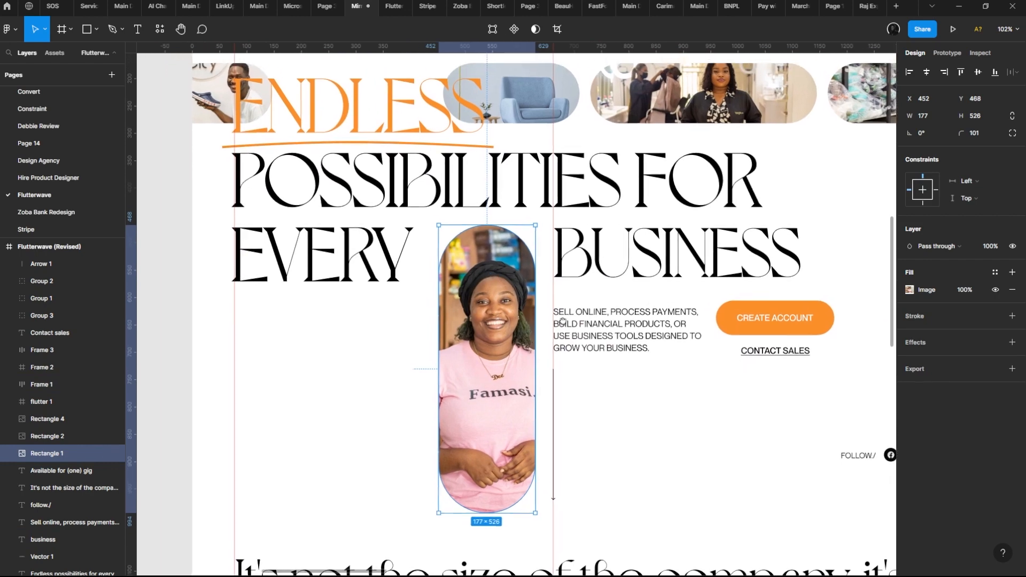
{"action": "left_click_drag", "start_coordinate": [536, 305], "coordinate": [514, 293]}
{"action": "scroll", "coordinate": [515, 293], "scroll_direction": "up", "scroll_amount": 3, "text": "ctrl"}
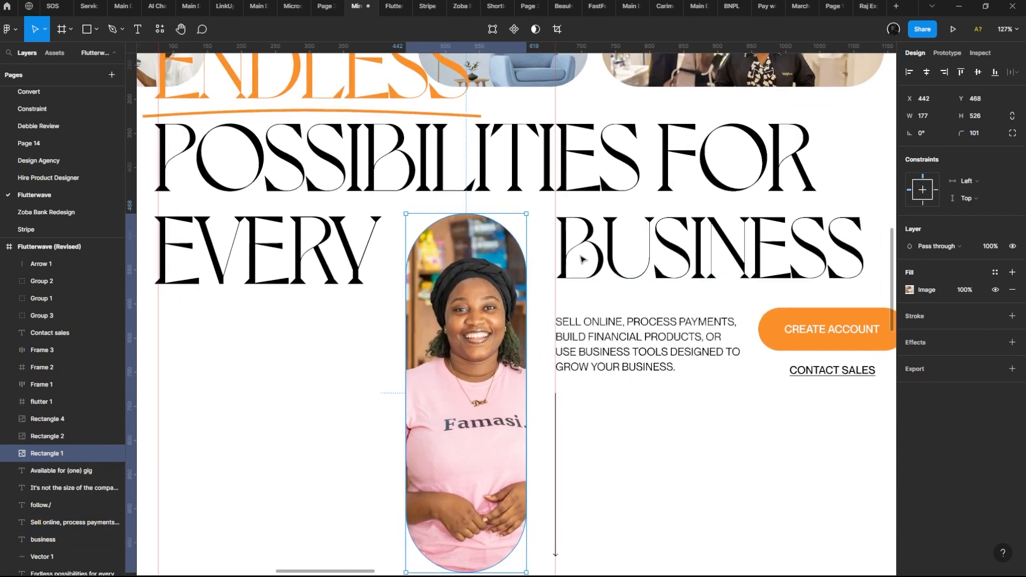
{"action": "left_click", "coordinate": [621, 273]}
{"action": "left_click", "coordinate": [427, 289]}
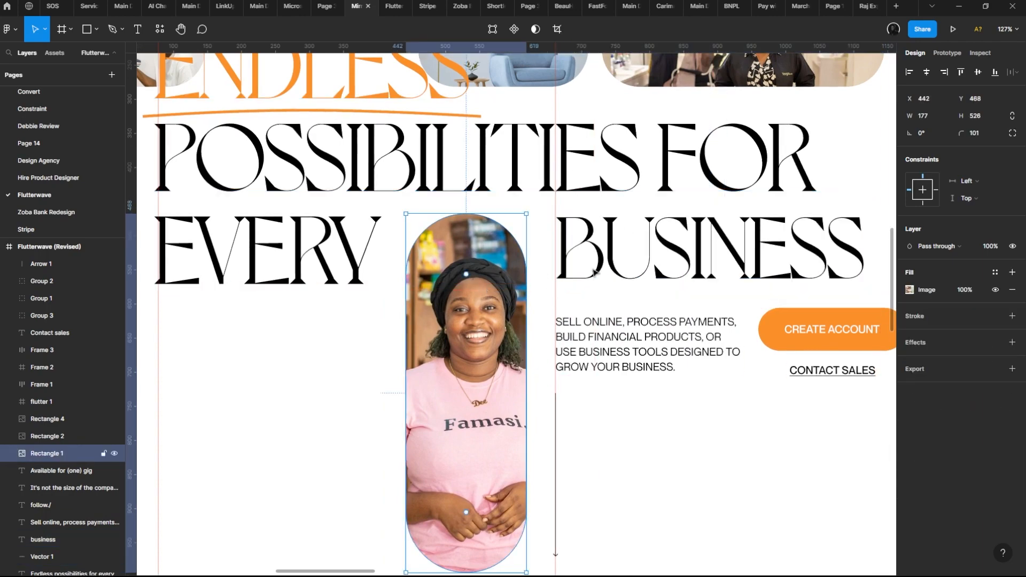
Step: Rotate the woman's portrait to -90° and place it over the salon photo in the image row
{"action": "scroll", "coordinate": [432, 291], "scroll_direction": "down", "scroll_amount": 5, "text": "ctrl"}
{"action": "scroll", "coordinate": [432, 291], "scroll_direction": "up", "scroll_amount": 4, "text": "ctrl"}
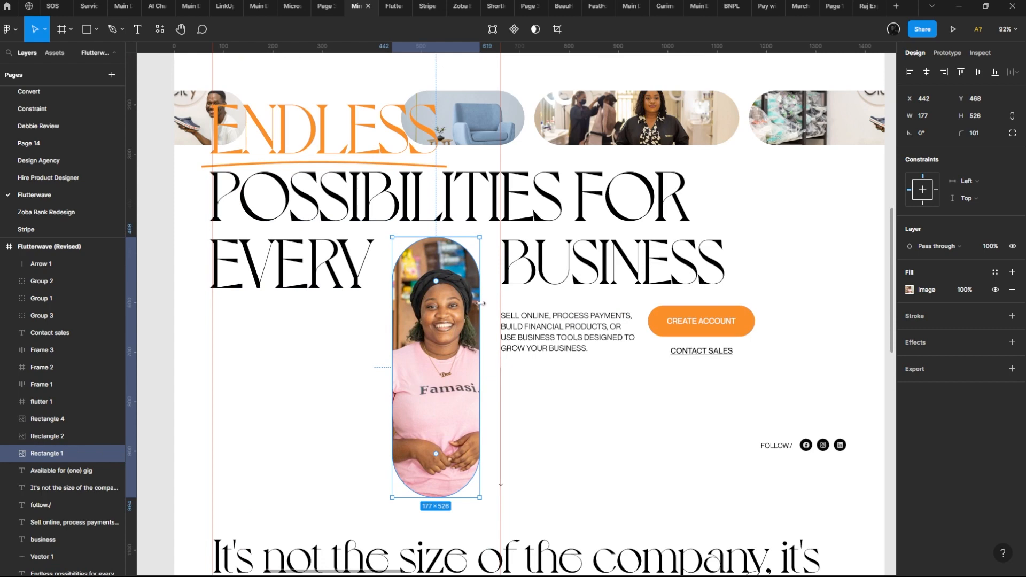
{"action": "scroll", "coordinate": [477, 297], "scroll_direction": "up", "scroll_amount": 2}
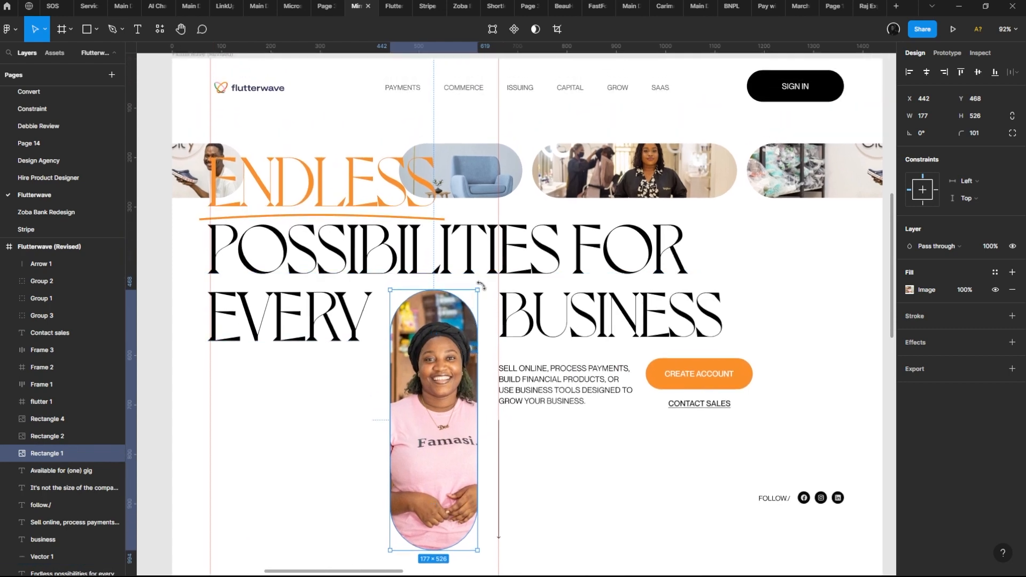
{"action": "left_click_drag", "start_coordinate": [480, 286], "coordinate": [518, 448]}
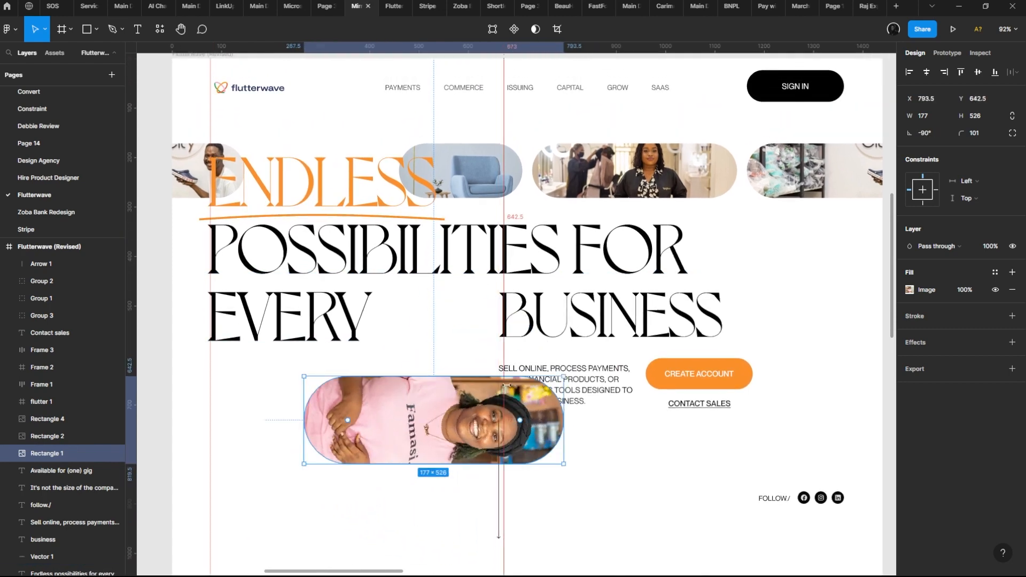
{"action": "left_click_drag", "start_coordinate": [419, 419], "coordinate": [606, 179]}
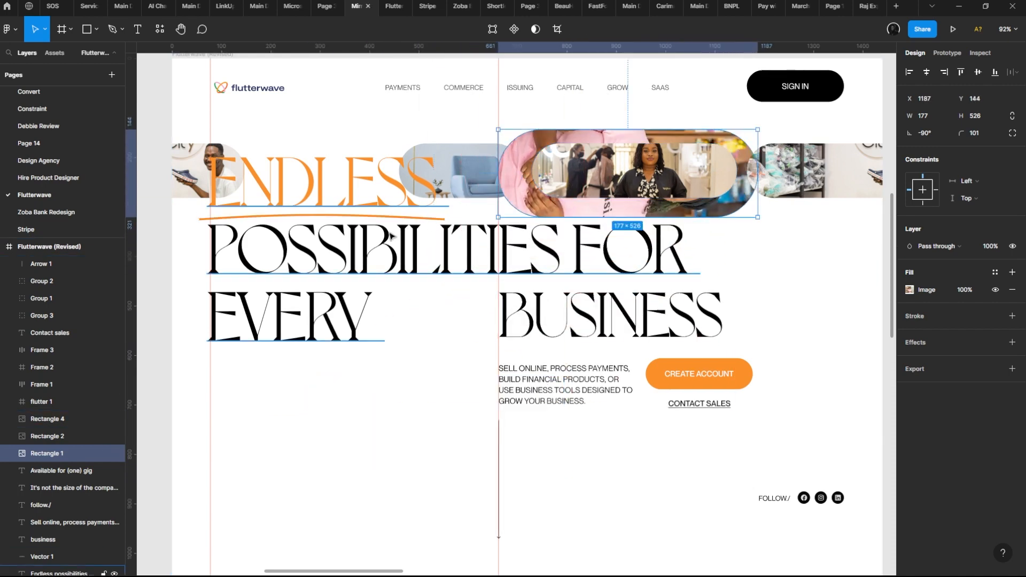
Step: Undo the portrait's move and rotation
{"action": "key", "text": "ctrl+z"}
{"action": "key", "text": "ctrl+z"}
{"action": "scroll", "coordinate": [427, 256], "scroll_direction": "down", "scroll_amount": 3}
{"action": "scroll", "coordinate": [466, 275], "scroll_direction": "up", "scroll_amount": 2}
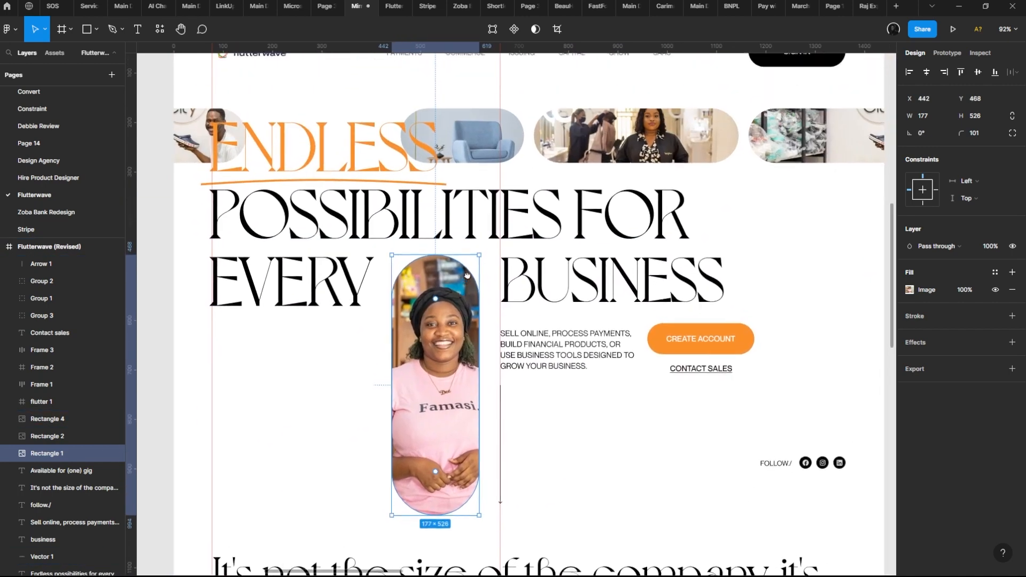
Step: Examine the revised page from the hero's alignment guides through the company statement to the "Available for (one) gig" section
{"action": "scroll", "coordinate": [466, 275], "scroll_direction": "up", "scroll_amount": 3}
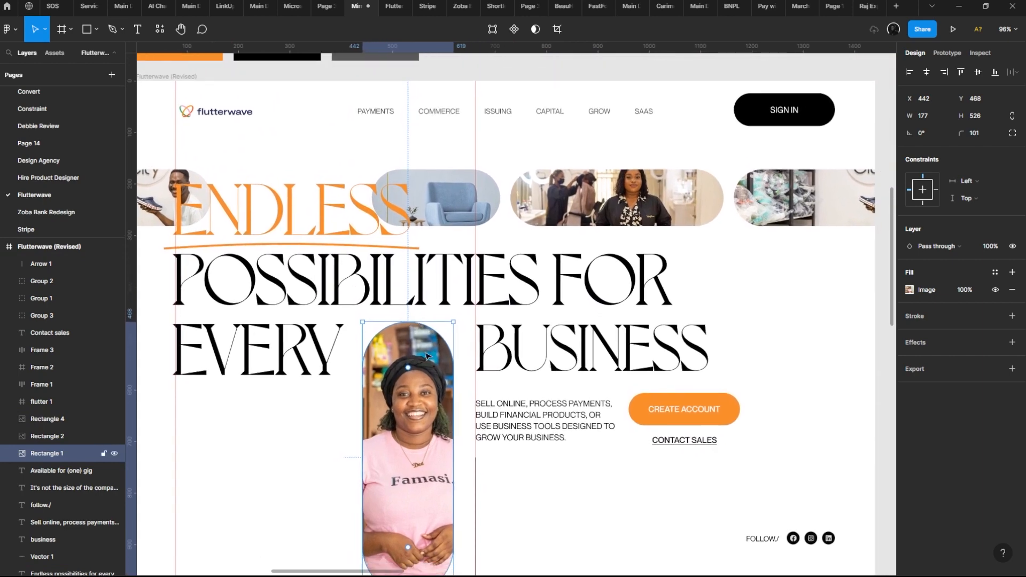
{"action": "mouse_move", "coordinate": [477, 286]}
{"action": "left_mouse_down"}
{"action": "mouse_move", "coordinate": [451, 288]}
{"action": "mouse_move", "coordinate": [470, 269]}
{"action": "left_mouse_up"}
{"action": "scroll", "coordinate": [451, 286], "scroll_direction": "down", "scroll_amount": 1}
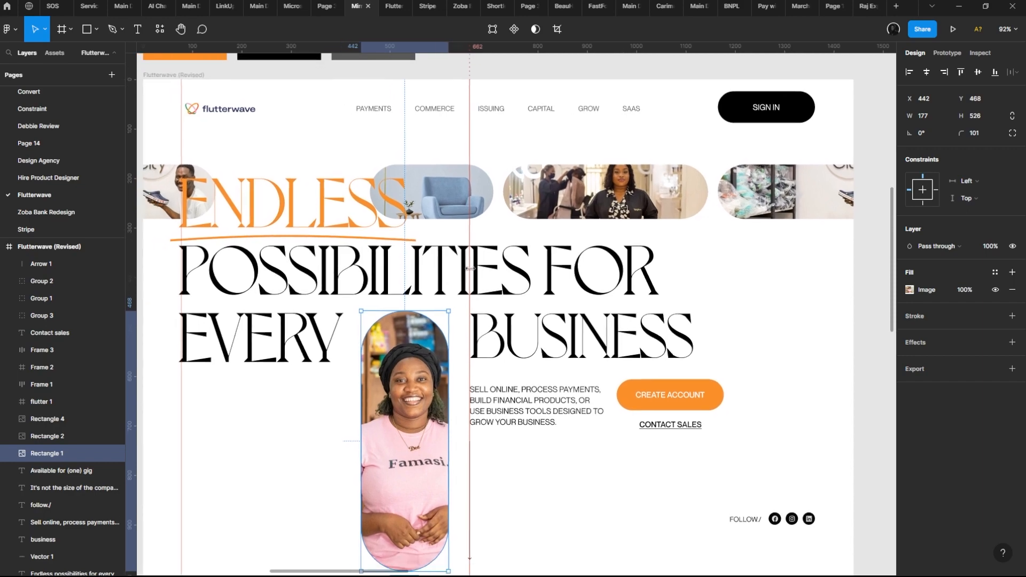
{"action": "scroll", "coordinate": [436, 255], "scroll_direction": "up", "scroll_amount": 1}
{"action": "scroll", "coordinate": [436, 256], "scroll_direction": "left", "scroll_amount": 1}
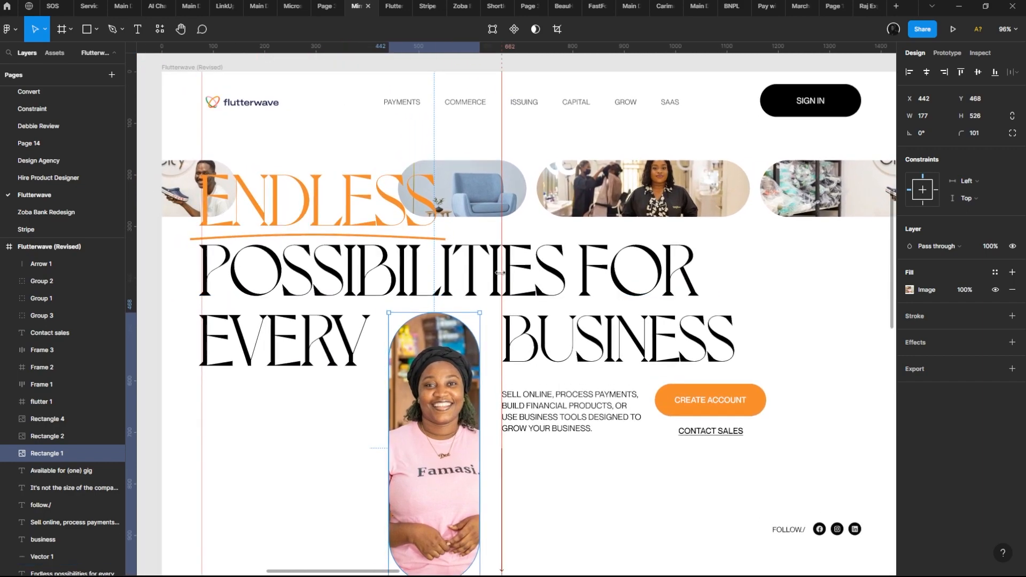
{"action": "scroll", "coordinate": [500, 273], "scroll_direction": "down", "scroll_amount": 3}
{"action": "scroll", "coordinate": [500, 272], "scroll_direction": "up", "scroll_amount": 3}
{"action": "scroll", "coordinate": [463, 103], "scroll_direction": "down", "scroll_amount": 10}
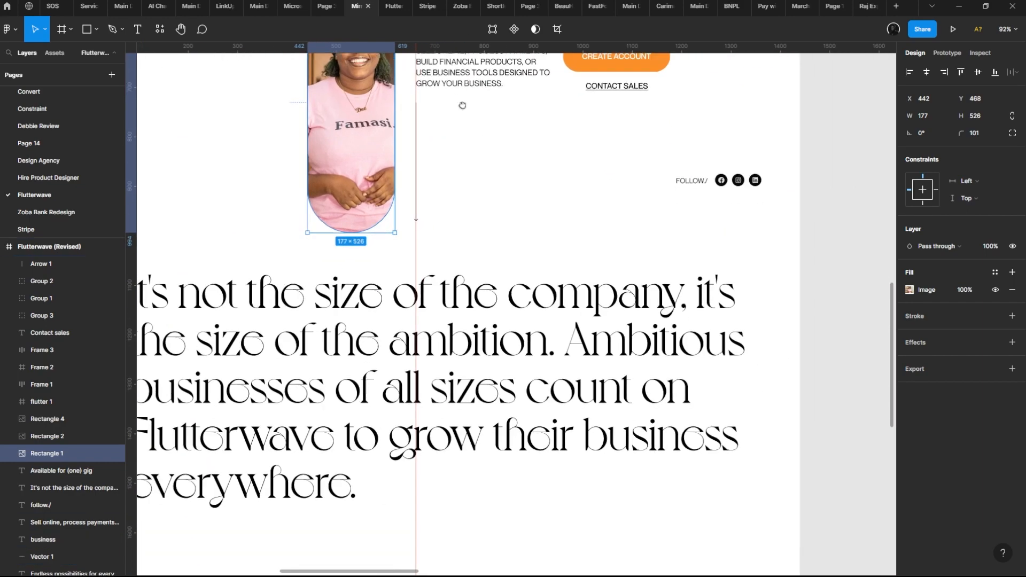
{"action": "left_click_drag", "start_coordinate": [583, 93], "coordinate": [546, 211]}
{"action": "scroll", "coordinate": [545, 211], "scroll_direction": "down", "scroll_amount": 8}
{"action": "left_click_drag", "start_coordinate": [588, 158], "coordinate": [607, 180]}
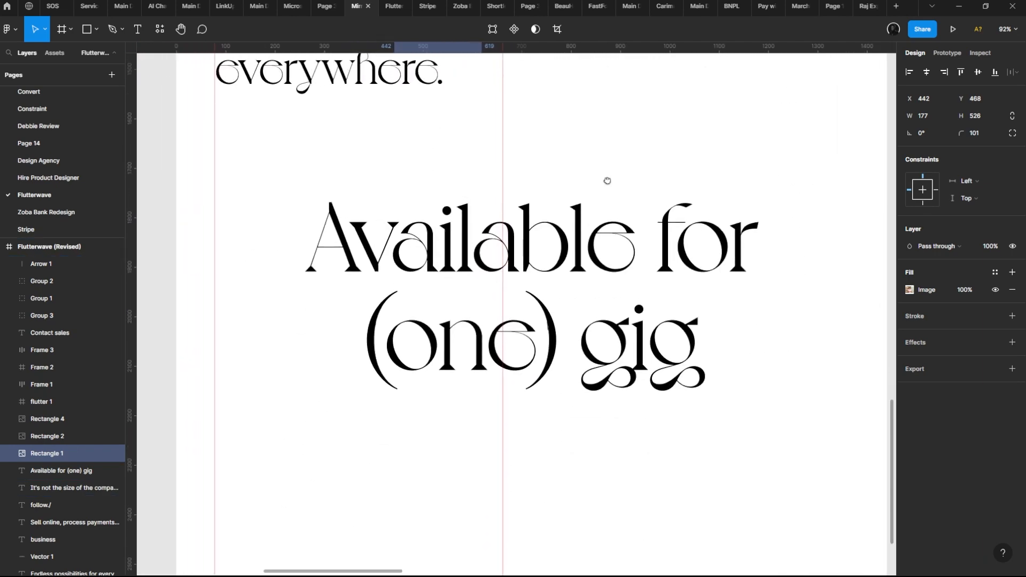
{"action": "scroll", "coordinate": [613, 206], "scroll_direction": "up", "scroll_amount": 1}
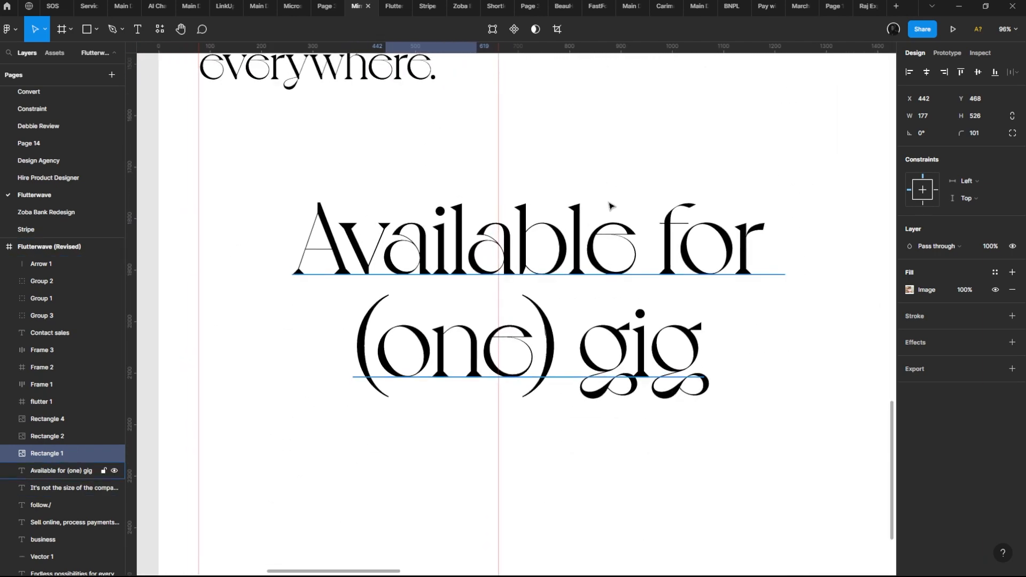
{"action": "scroll", "coordinate": [610, 206], "scroll_direction": "down", "scroll_amount": 5}
{"action": "scroll", "coordinate": [609, 205], "scroll_direction": "up", "scroll_amount": 1}
Step: Look over the alternative revised landing page frames placed beside the main revision on the canvas
{"action": "left_click_drag", "start_coordinate": [533, 99], "coordinate": [545, 378]}
{"action": "left_click_drag", "start_coordinate": [569, 172], "coordinate": [502, 452]}
{"action": "left_click_drag", "start_coordinate": [508, 380], "coordinate": [376, 306]}
{"action": "scroll", "coordinate": [376, 306], "scroll_direction": "up", "scroll_amount": 1}
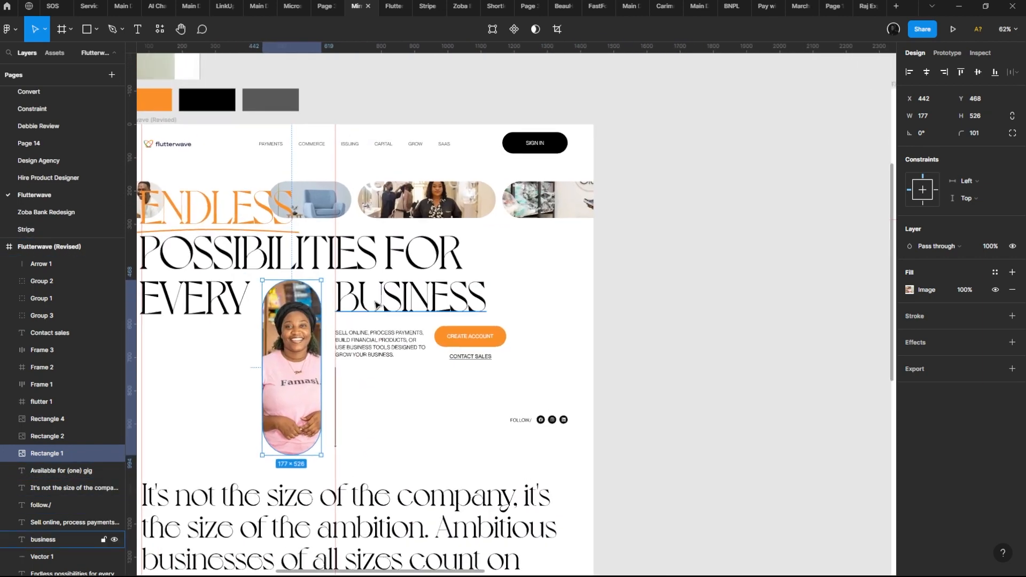
{"action": "scroll", "coordinate": [376, 306], "scroll_direction": "down", "scroll_amount": 4}
{"action": "left_click_drag", "start_coordinate": [511, 301], "coordinate": [277, 291]}
{"action": "left_click_drag", "start_coordinate": [603, 289], "coordinate": [366, 289]}
{"action": "scroll", "coordinate": [357, 283], "scroll_direction": "up", "scroll_amount": 3}
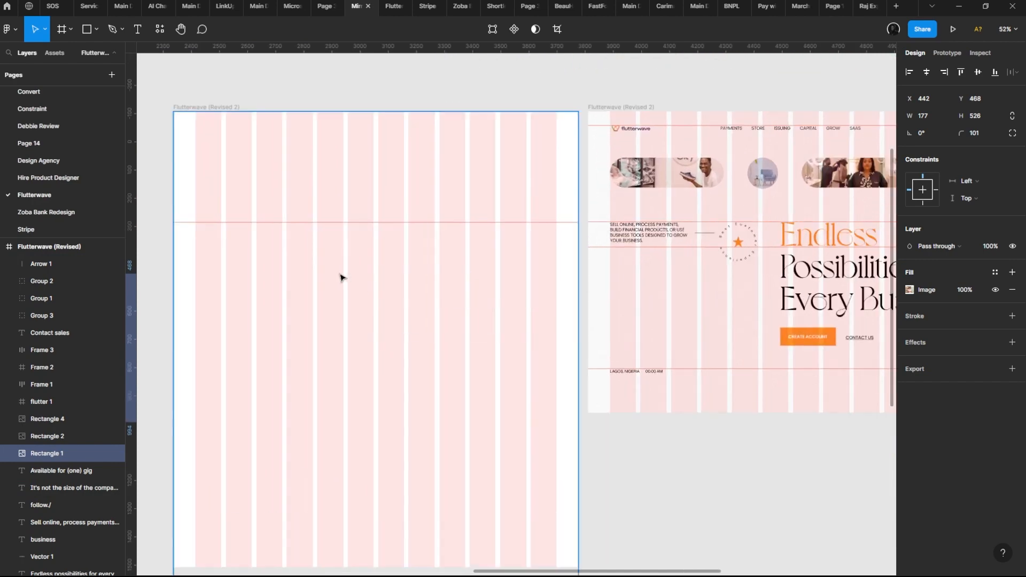
{"action": "scroll", "coordinate": [342, 277], "scroll_direction": "left", "scroll_amount": 20}
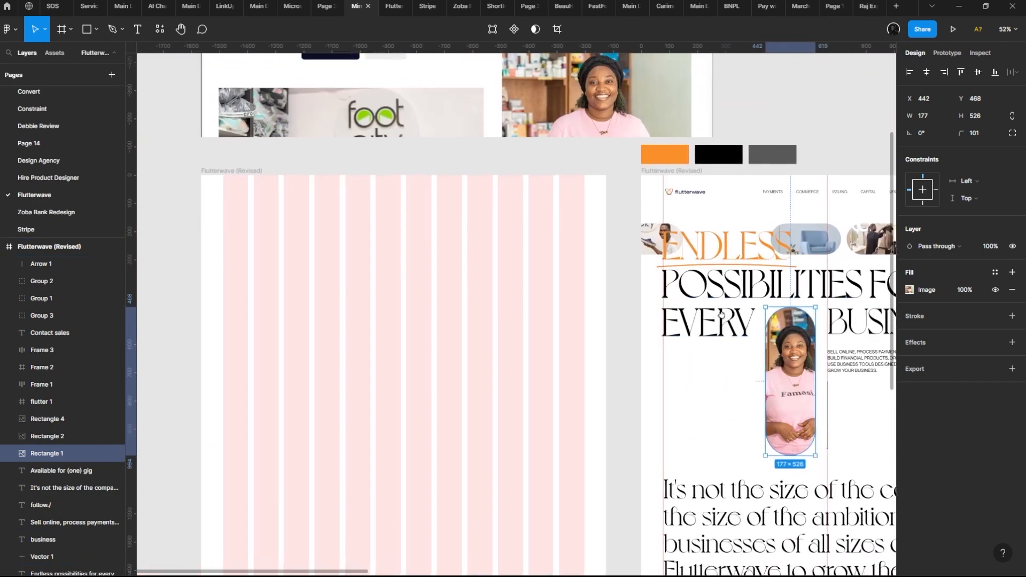
Step: Select all layers inside the empty-looking Flutterwave (Revised) frame with the column grid and set their opacity to 100%
{"action": "left_click_drag", "start_coordinate": [721, 315], "coordinate": [789, 225]}
{"action": "scroll", "coordinate": [790, 224], "scroll_direction": "up", "scroll_amount": 1}
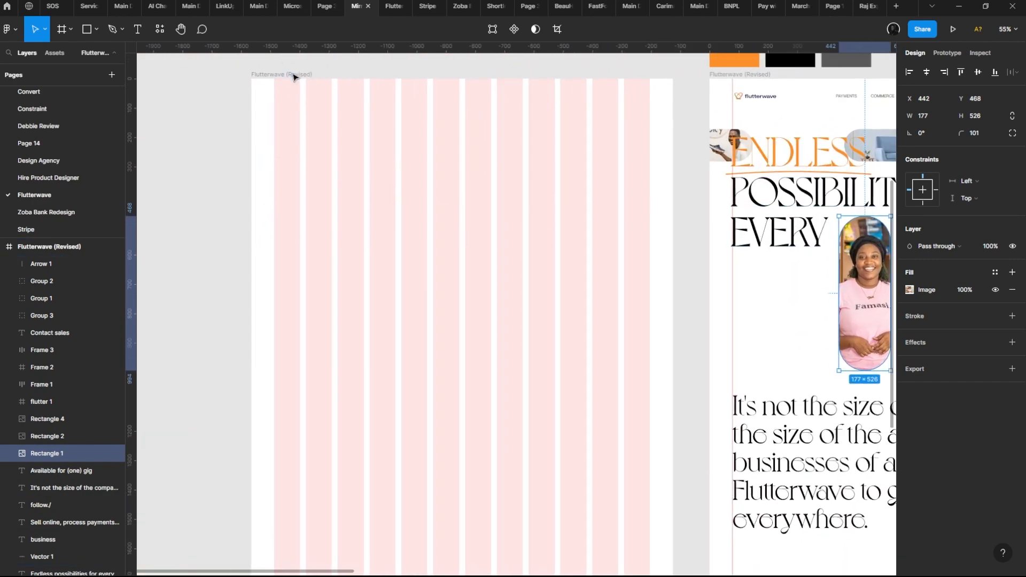
{"action": "left_click", "coordinate": [293, 76]}
{"action": "scroll", "coordinate": [623, 176], "scroll_direction": "right", "scroll_amount": 1}
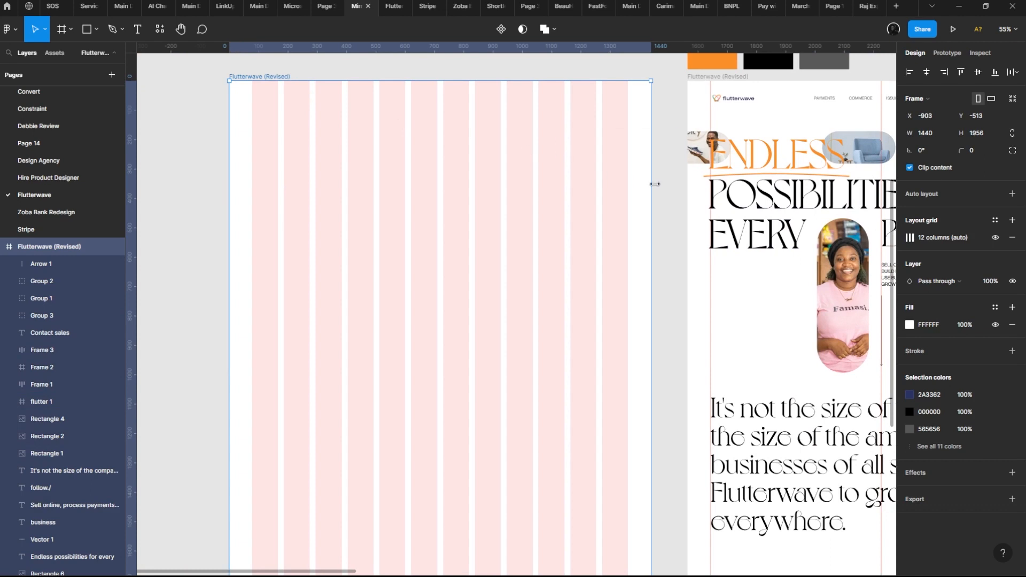
{"action": "left_click_drag", "start_coordinate": [221, 166], "coordinate": [181, 224]}
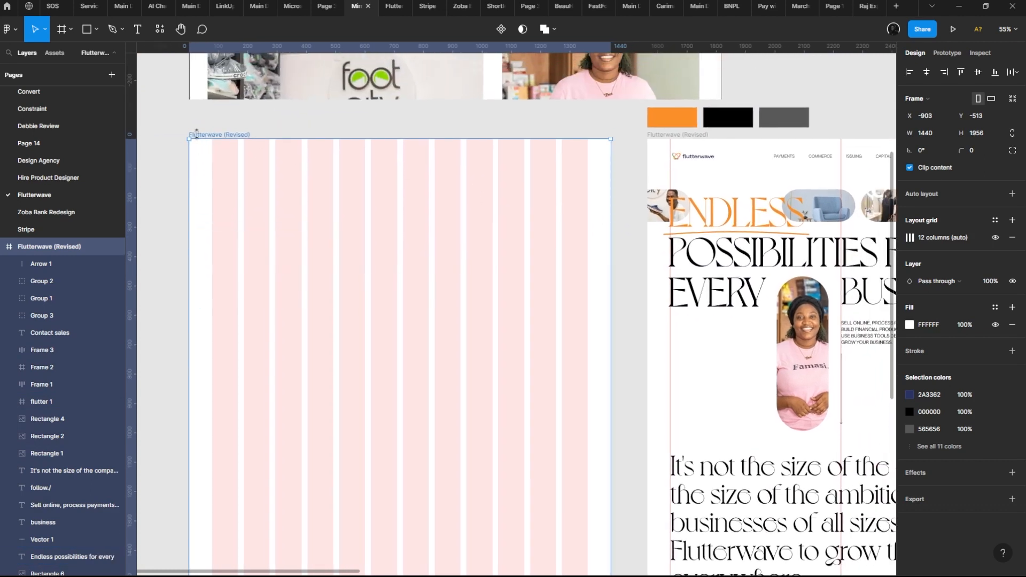
{"action": "left_click", "coordinate": [209, 123]}
{"action": "left_click", "coordinate": [228, 136]}
{"action": "left_click", "coordinate": [681, 138]}
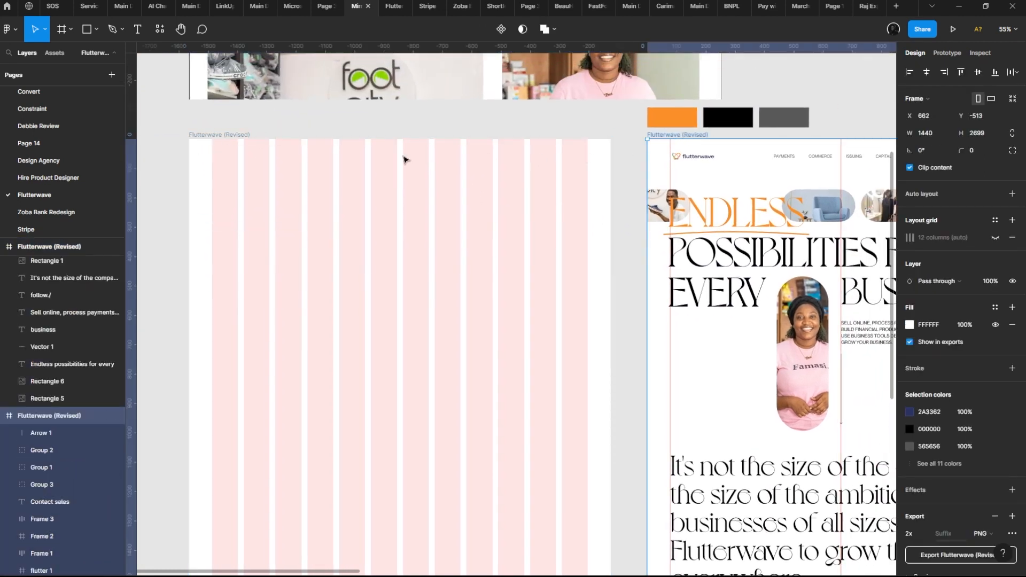
{"action": "left_click", "coordinate": [229, 135]}
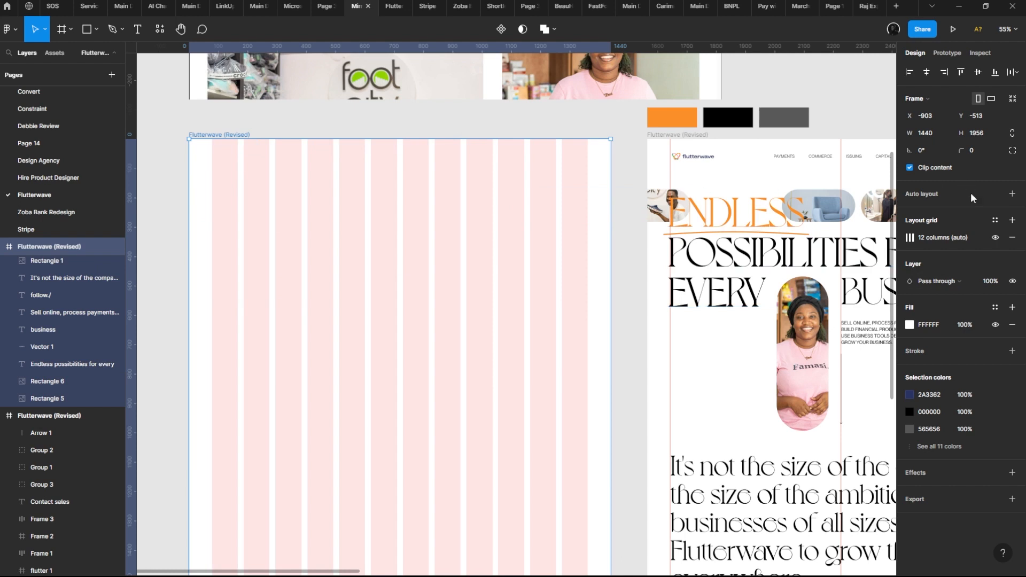
{"action": "key", "text": "Return"}
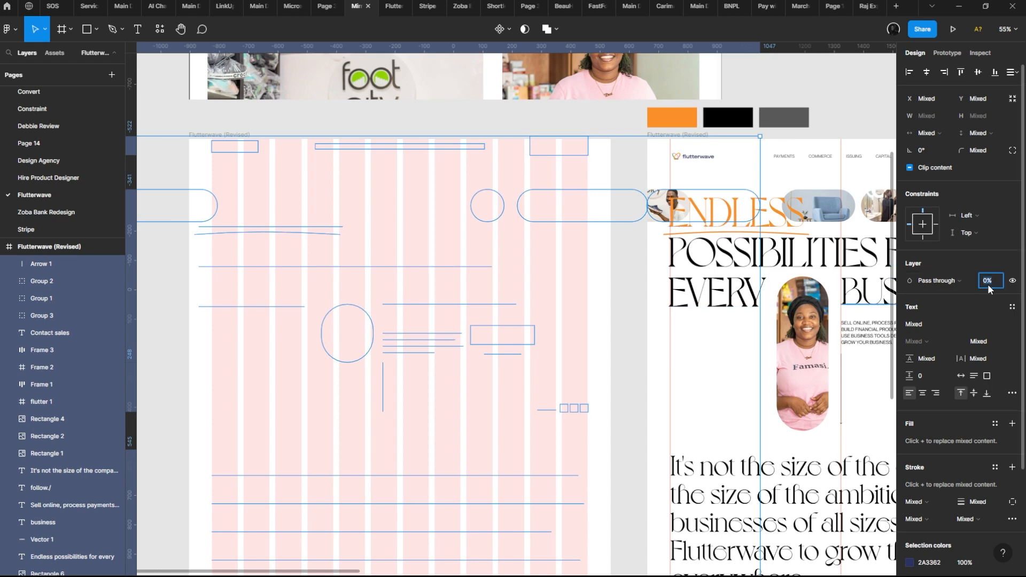
{"action": "type", "text": "100"}
{"action": "key", "text": "Return"}
{"action": "left_click_drag", "start_coordinate": [580, 290], "coordinate": [612, 334]}
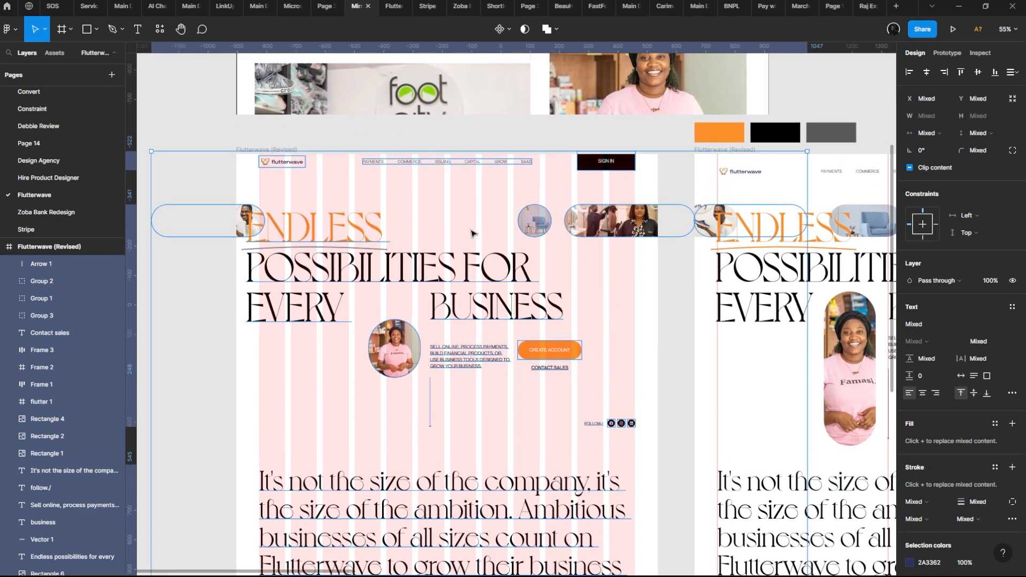
{"action": "left_click", "coordinate": [676, 161]}
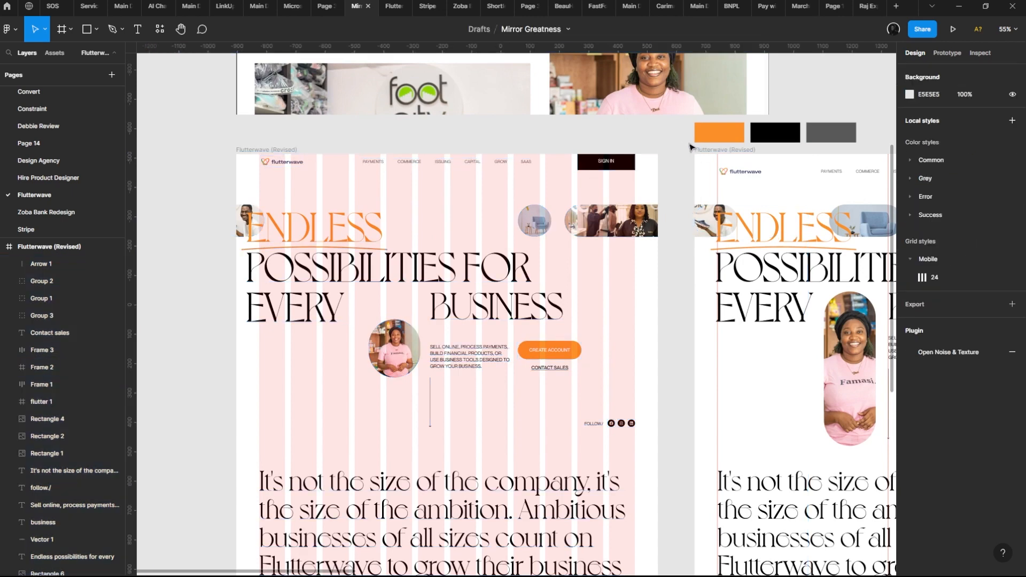
Step: Inspect the navigation links frame in the header of the gridded earlier revision
{"action": "left_click", "coordinate": [703, 152]}
{"action": "left_click_drag", "start_coordinate": [642, 162], "coordinate": [688, 115]}
{"action": "left_click_drag", "start_coordinate": [596, 131], "coordinate": [653, 203]}
{"action": "left_click_drag", "start_coordinate": [482, 184], "coordinate": [481, 189]}
{"action": "scroll", "coordinate": [488, 188], "scroll_direction": "down", "scroll_amount": 4}
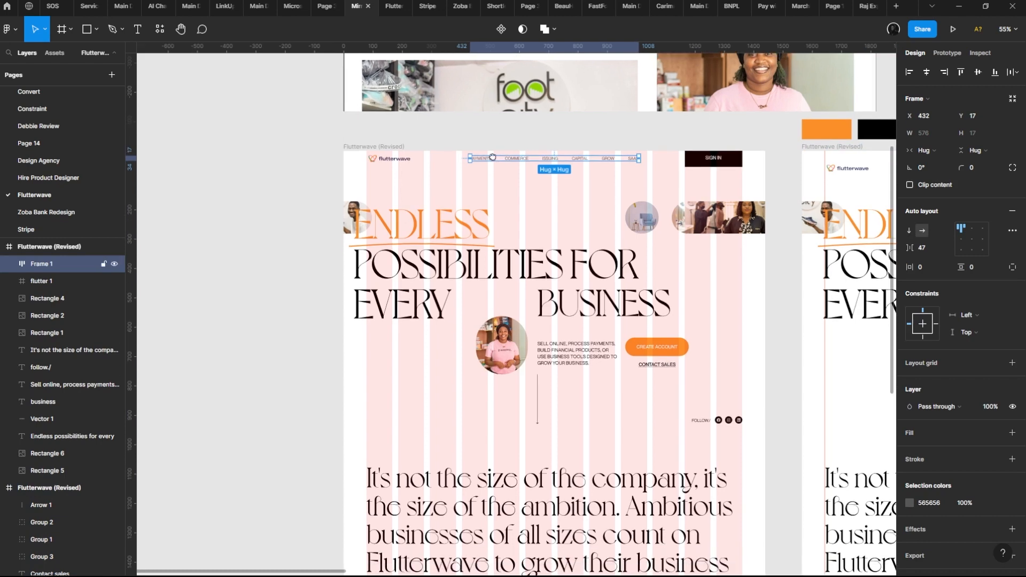
{"action": "scroll", "coordinate": [428, 161], "scroll_direction": "right", "scroll_amount": 2}
Step: Move the "Endless possibilities for every" headline in the gridded frame left to X 23
{"action": "left_click", "coordinate": [406, 148]}
{"action": "left_click_drag", "start_coordinate": [406, 147], "coordinate": [369, 152]}
{"action": "left_click_drag", "start_coordinate": [422, 222], "coordinate": [374, 251]}
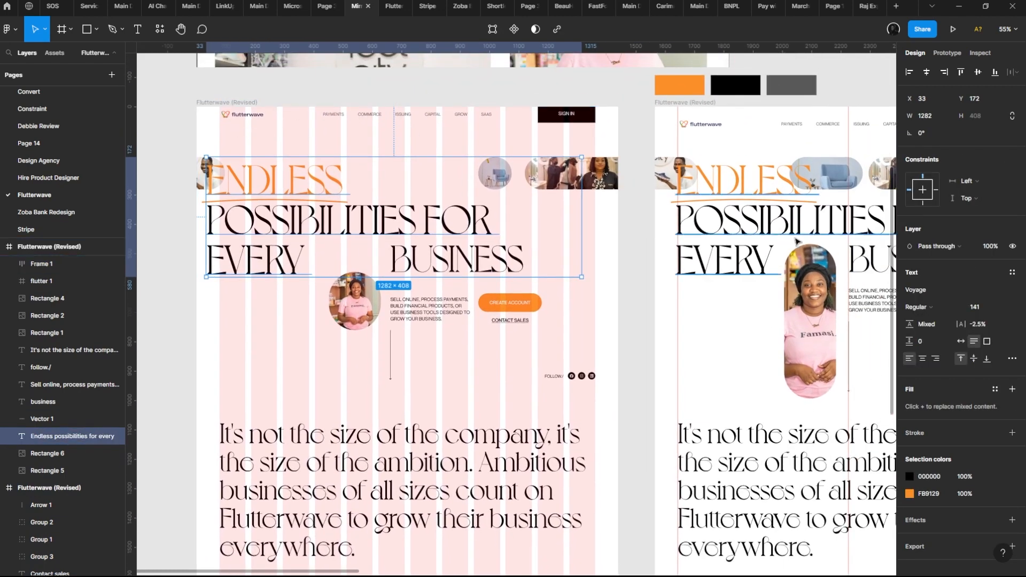
{"action": "left_click_drag", "start_coordinate": [500, 251], "coordinate": [562, 183]}
{"action": "left_click_drag", "start_coordinate": [376, 225], "coordinate": [306, 260]}
{"action": "left_click_drag", "start_coordinate": [286, 224], "coordinate": [283, 223]}
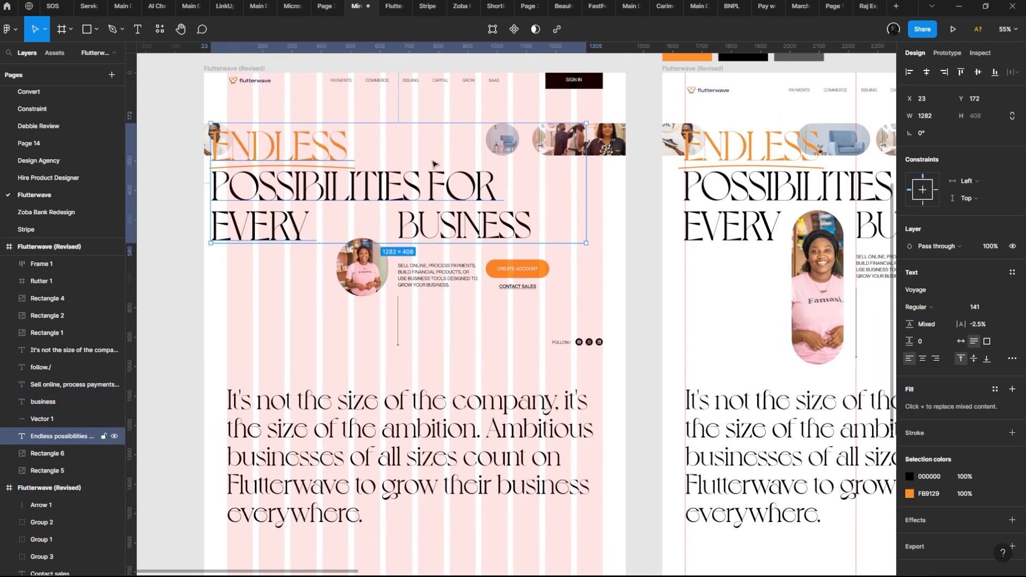
{"action": "left_click_drag", "start_coordinate": [710, 140], "coordinate": [501, 129]}
Step: Show the revised page's prototype and the portfolio prototype, and return to the Mirror Greatness design file
{"action": "left_click", "coordinate": [393, 5]}
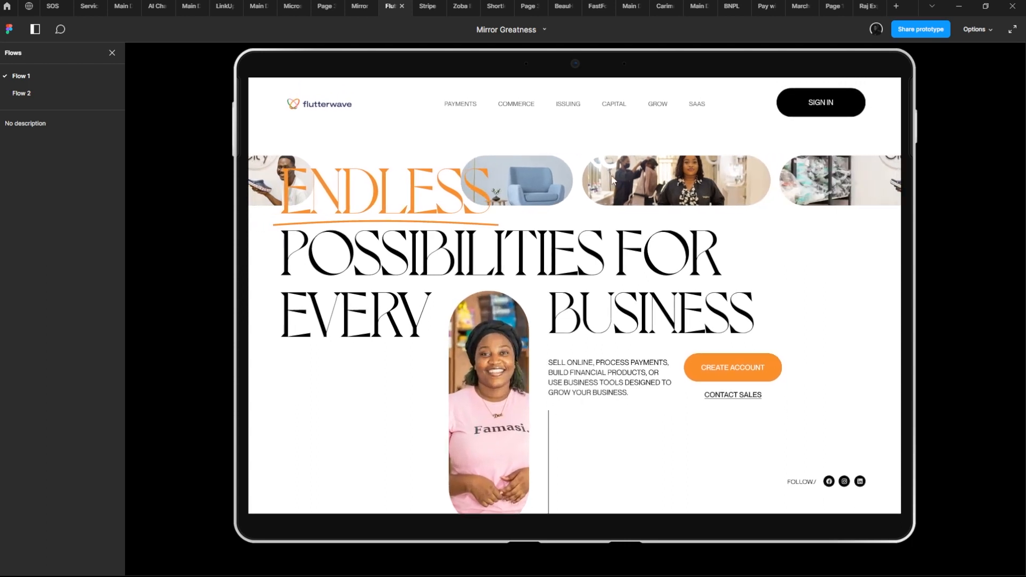
{"action": "left_click", "coordinate": [324, 6]}
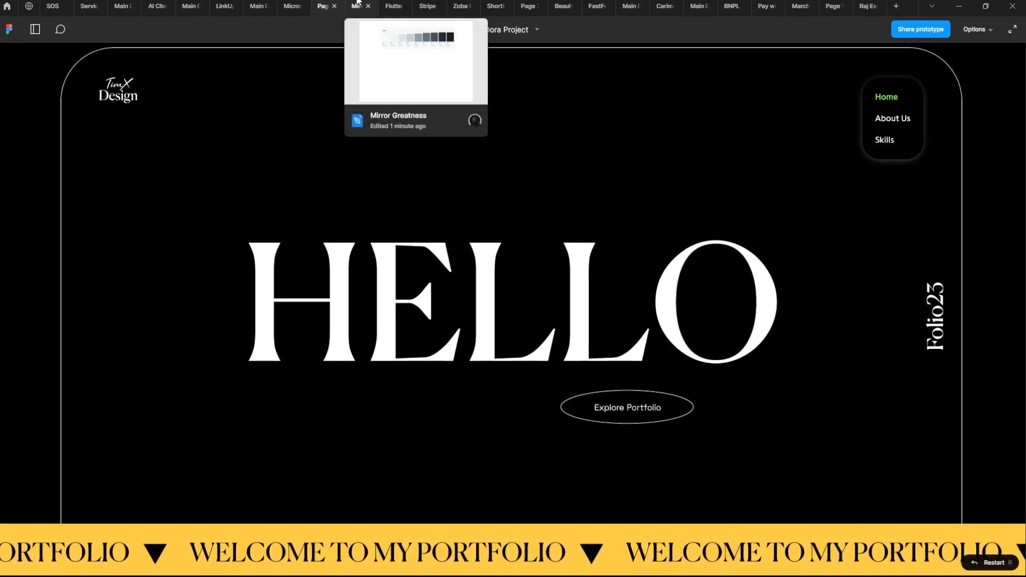
{"action": "left_click", "coordinate": [357, 5]}
Step: Inspect the salon photo in the gridded frame's image row and compare it with the neighbouring revision
{"action": "left_click_drag", "start_coordinate": [453, 146], "coordinate": [732, 297]}
{"action": "scroll", "coordinate": [701, 267], "scroll_direction": "up", "scroll_amount": 3}
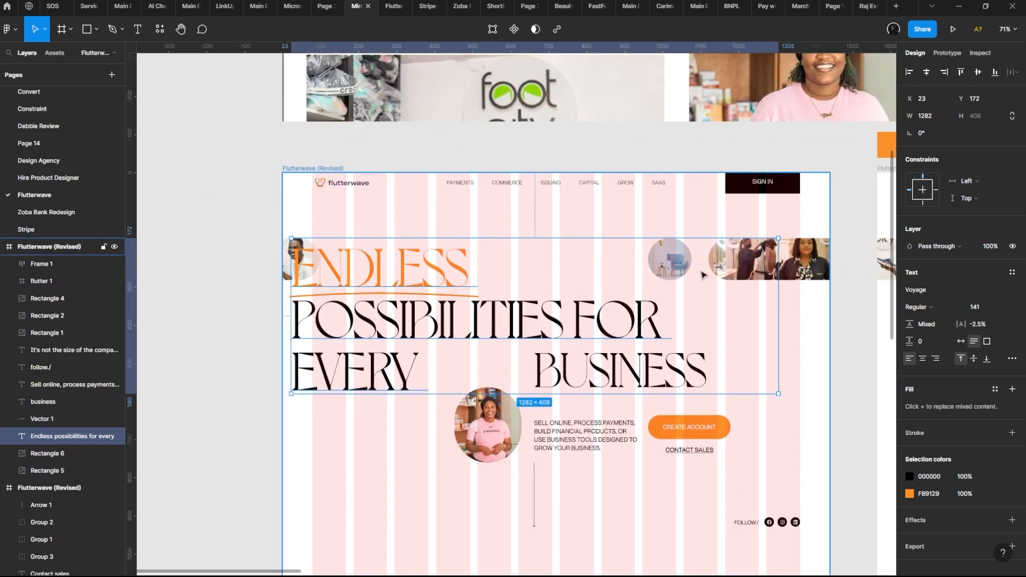
{"action": "left_click", "coordinate": [718, 262]}
{"action": "scroll", "coordinate": [668, 294], "scroll_direction": "right", "scroll_amount": 5}
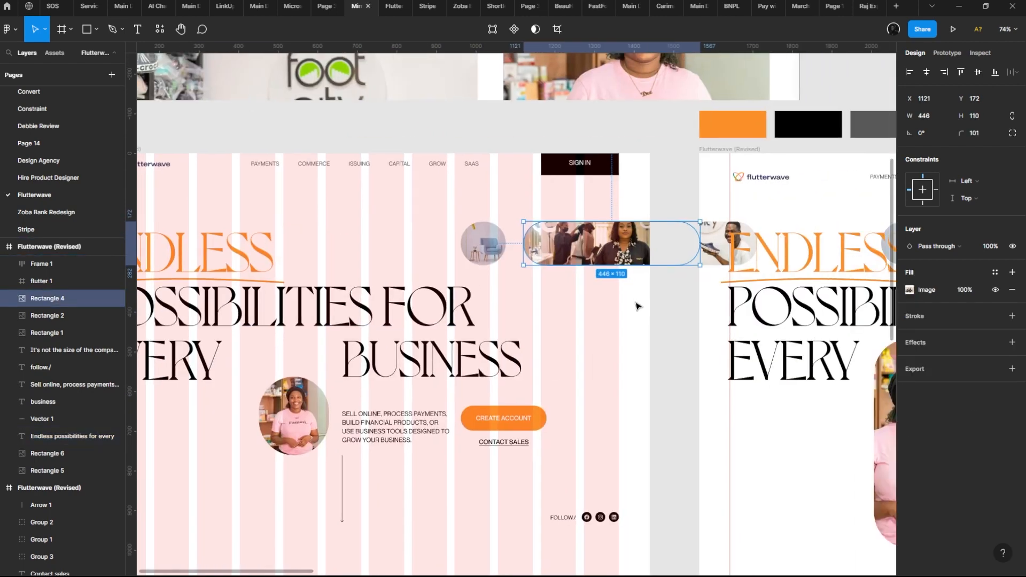
{"action": "scroll", "coordinate": [484, 223], "scroll_direction": "right", "scroll_amount": 2}
{"action": "scroll", "coordinate": [484, 222], "scroll_direction": "right", "scroll_amount": 2}
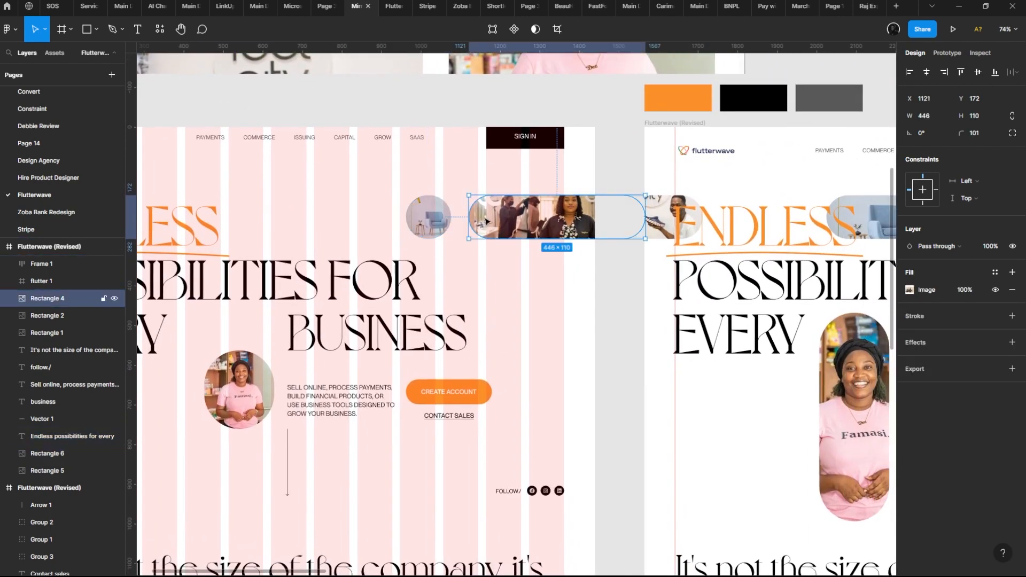
Step: Move the gridded Flutterwave (Revised) frame left on the canvas to X -1374
{"action": "scroll", "coordinate": [584, 156], "scroll_direction": "left", "scroll_amount": 5}
{"action": "scroll", "coordinate": [587, 157], "scroll_direction": "down", "scroll_amount": 2}
{"action": "left_click_drag", "start_coordinate": [413, 120], "coordinate": [203, 124]}
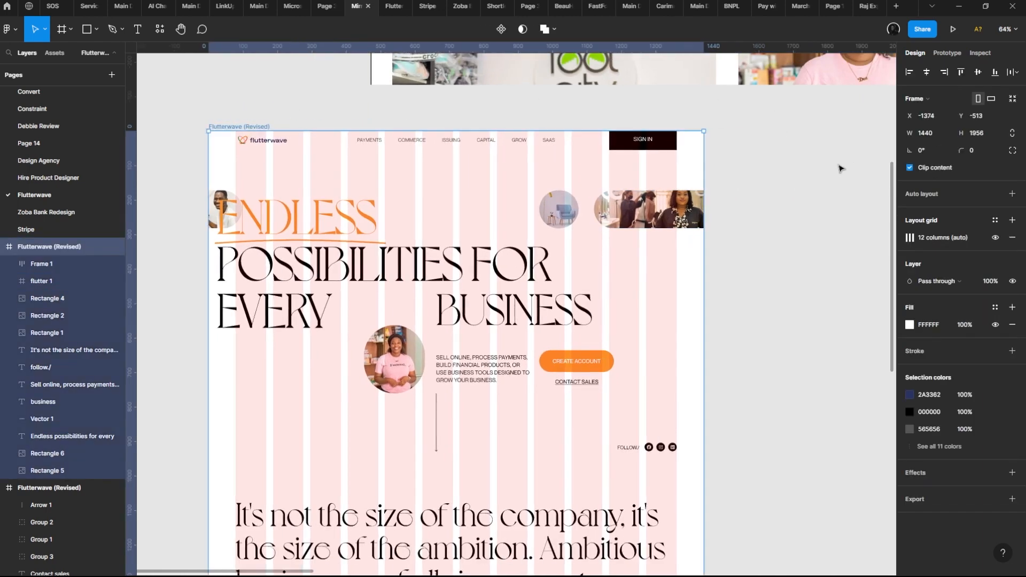
Step: Turn off content clipping on the gridded Flutterwave (Revised) frame and select the armchair, salon and store photos in its image row
{"action": "left_click", "coordinate": [910, 168]}
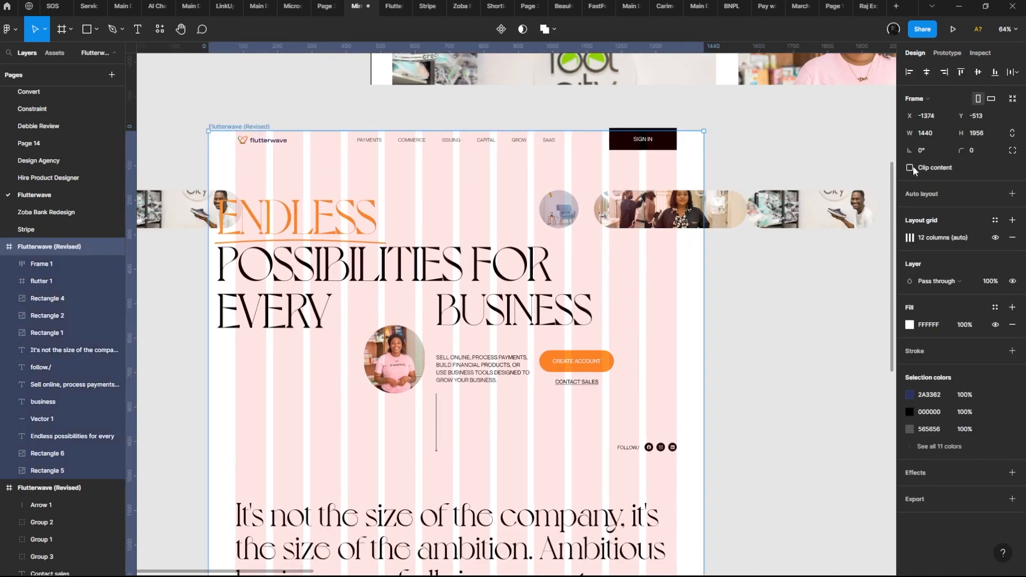
{"action": "scroll", "coordinate": [539, 205], "scroll_direction": "right", "scroll_amount": 2}
{"action": "left_click", "coordinate": [539, 205]}
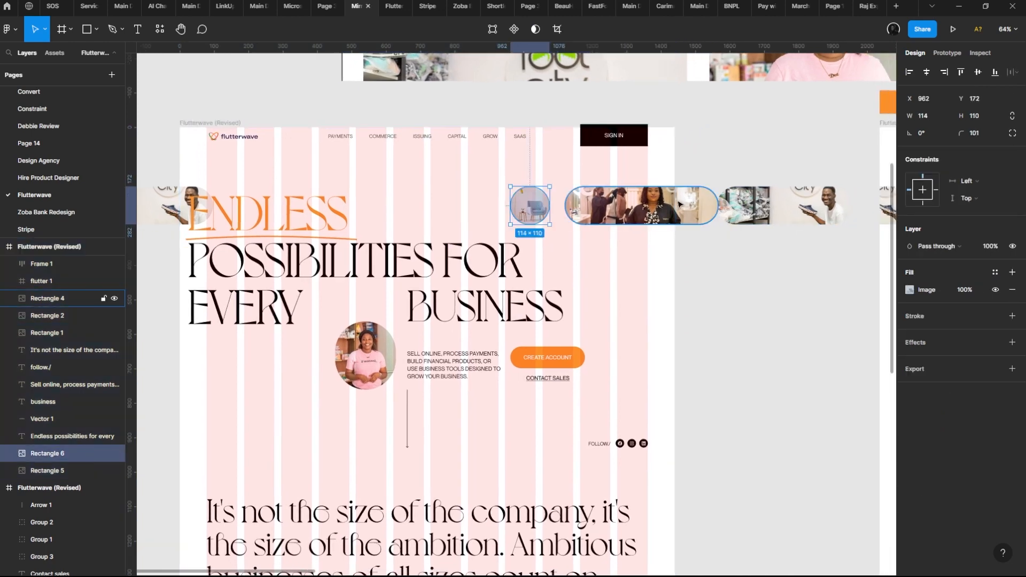
{"action": "left_click", "coordinate": [641, 205], "text": "shift"}
{"action": "left_click", "coordinate": [770, 203], "text": "shift"}
{"action": "scroll", "coordinate": [853, 194], "scroll_direction": "left", "scroll_amount": 2}
{"action": "scroll", "coordinate": [853, 194], "scroll_direction": "left", "scroll_amount": 1}
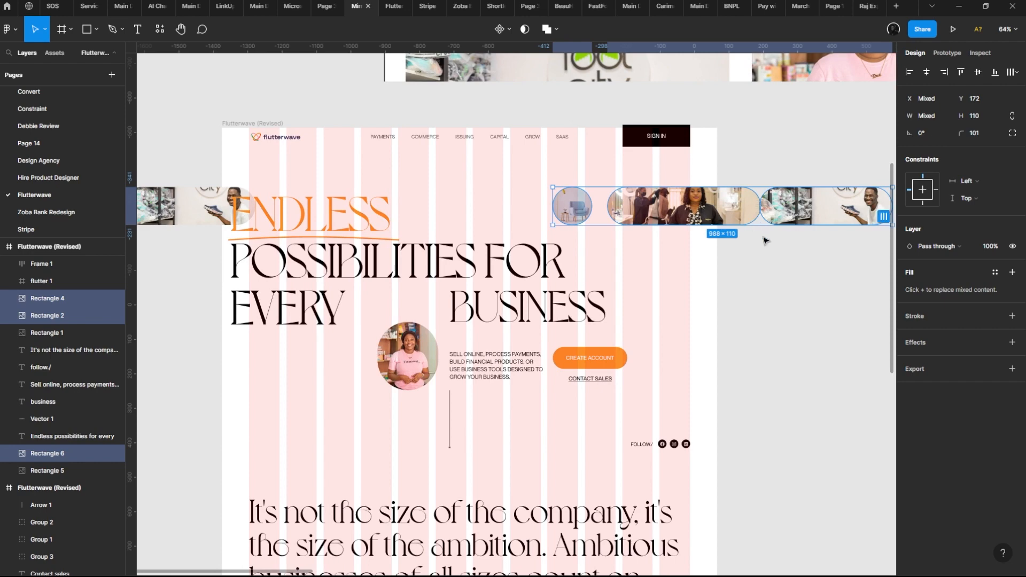
{"action": "scroll", "coordinate": [411, 246], "scroll_direction": "left", "scroll_amount": 2}
{"action": "scroll", "coordinate": [412, 246], "scroll_direction": "up", "scroll_amount": 1}
{"action": "scroll", "coordinate": [392, 327], "scroll_direction": "down", "scroll_amount": 2}
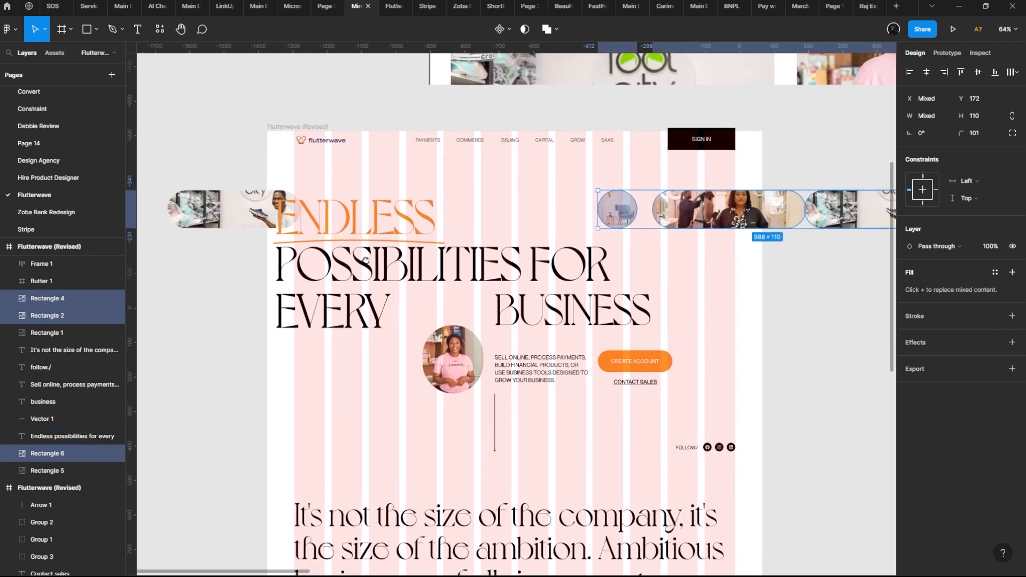
{"action": "scroll", "coordinate": [393, 327], "scroll_direction": "right", "scroll_amount": 5}
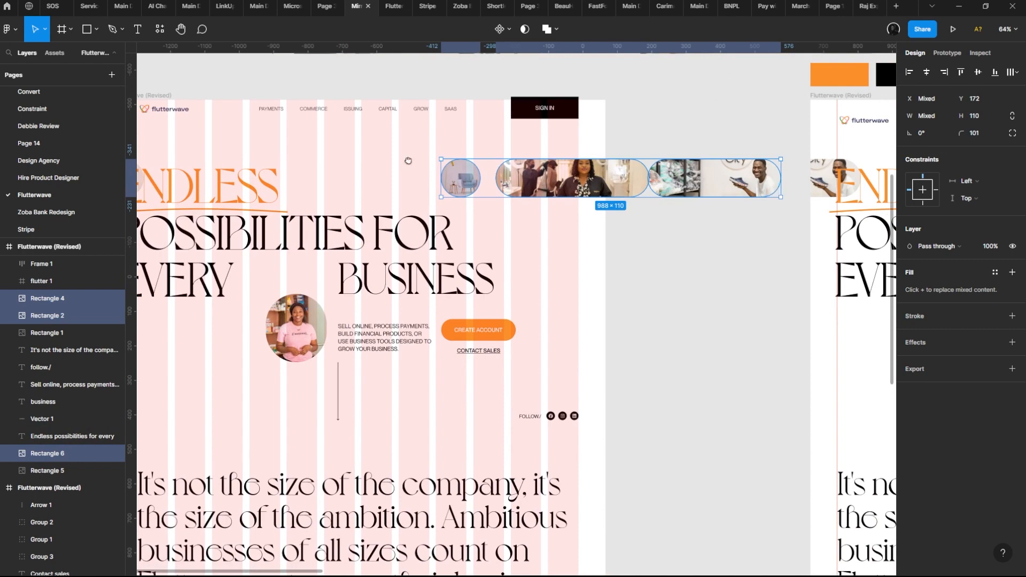
Step: Turn content clipping back on for the gridded Flutterwave (Revised) frame
{"action": "scroll", "coordinate": [408, 160], "scroll_direction": "left", "scroll_amount": 2}
{"action": "left_click", "coordinate": [216, 89]}
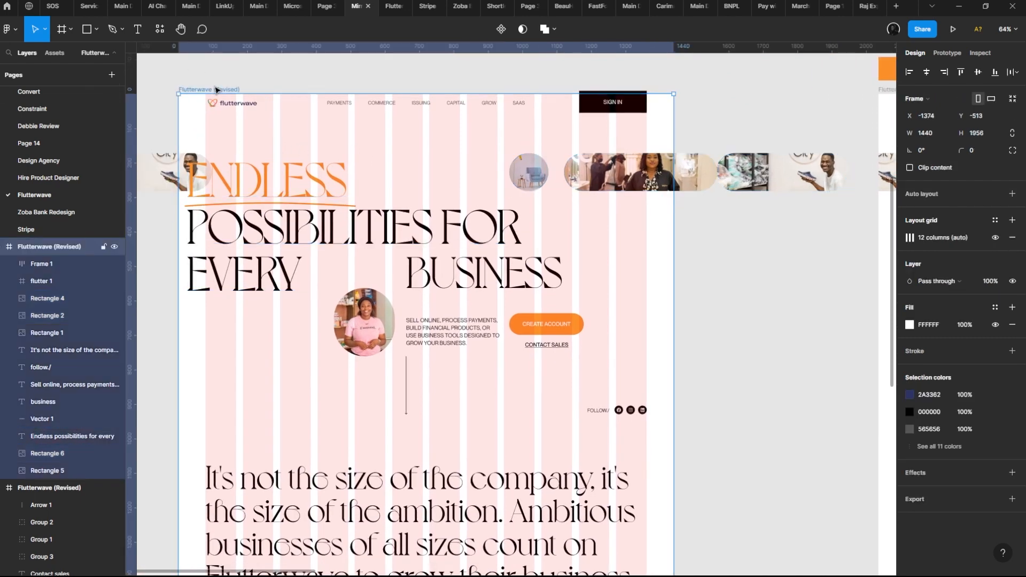
{"action": "left_click", "coordinate": [909, 168]}
Step: Compare the armchair photo in the ungridded revision's image row with its circular counterpart in the gridded frame
{"action": "scroll", "coordinate": [455, 172], "scroll_direction": "right", "scroll_amount": 15}
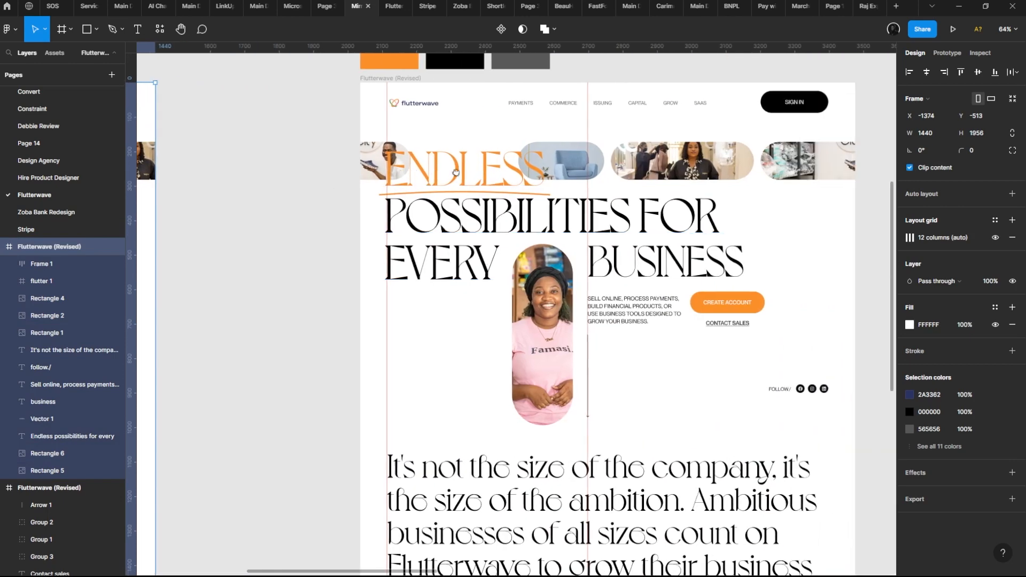
{"action": "scroll", "coordinate": [455, 172], "scroll_direction": "up", "scroll_amount": 5}
{"action": "left_click", "coordinate": [645, 155]}
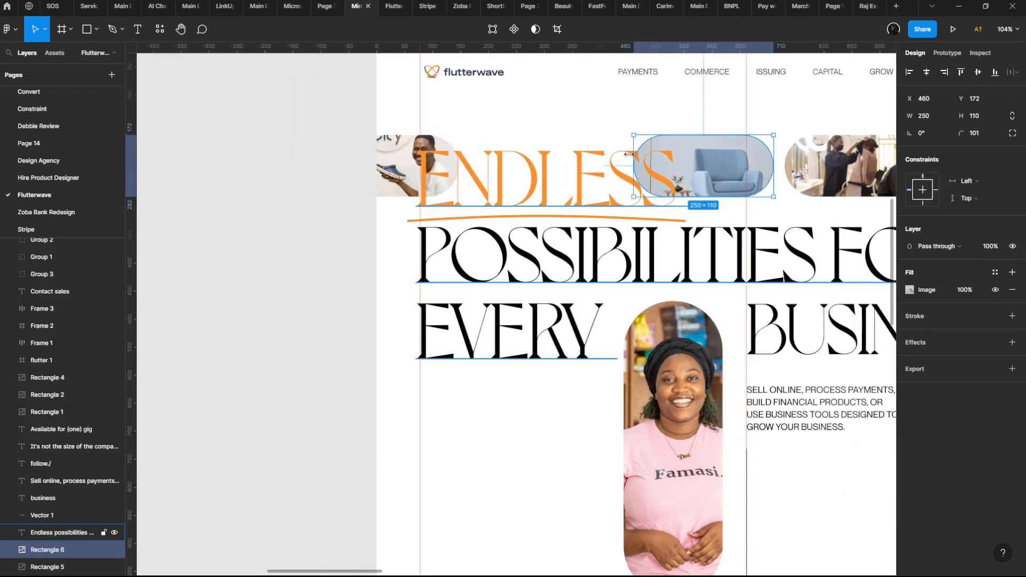
{"action": "left_click_drag", "start_coordinate": [629, 155], "coordinate": [656, 157]}
{"action": "key", "text": "ctrl+z"}
{"action": "left_click_drag", "start_coordinate": [571, 166], "coordinate": [837, 156]}
{"action": "left_click_drag", "start_coordinate": [433, 175], "coordinate": [824, 193]}
{"action": "left_click_drag", "start_coordinate": [453, 180], "coordinate": [502, 175]}
{"action": "scroll", "coordinate": [510, 177], "scroll_direction": "down", "scroll_amount": 3}
{"action": "left_click", "coordinate": [511, 169]}
{"action": "scroll", "coordinate": [547, 205], "scroll_direction": "down", "scroll_amount": 3}
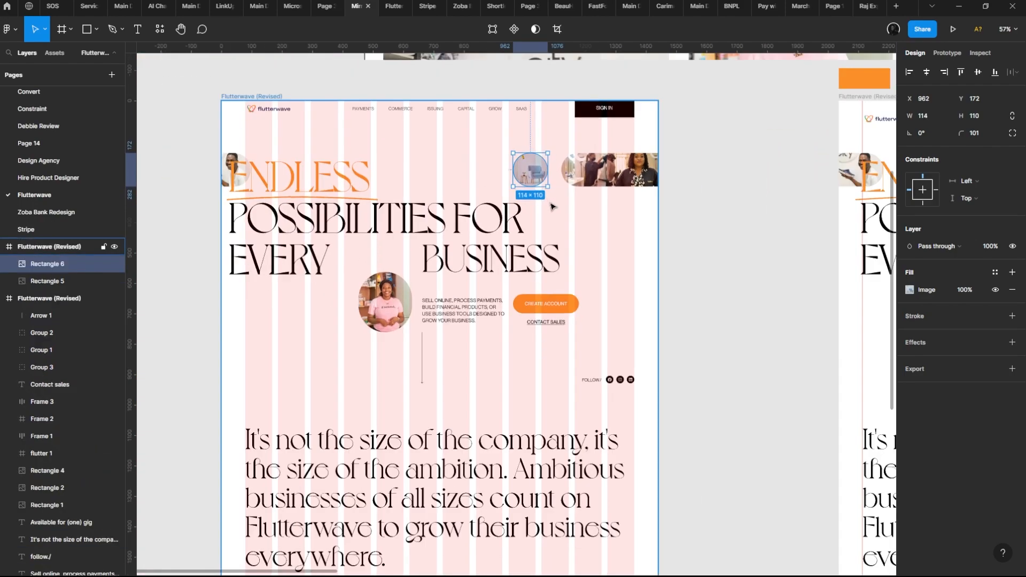
Step: View the ungridded revision's hero, show its Flow 1 prototype, and return to the Mirror Greatness design file
{"action": "left_click_drag", "start_coordinate": [550, 206], "coordinate": [305, 178]}
{"action": "scroll", "coordinate": [642, 221], "scroll_direction": "up", "scroll_amount": 4}
{"action": "scroll", "coordinate": [304, 177], "scroll_direction": "down", "scroll_amount": 3}
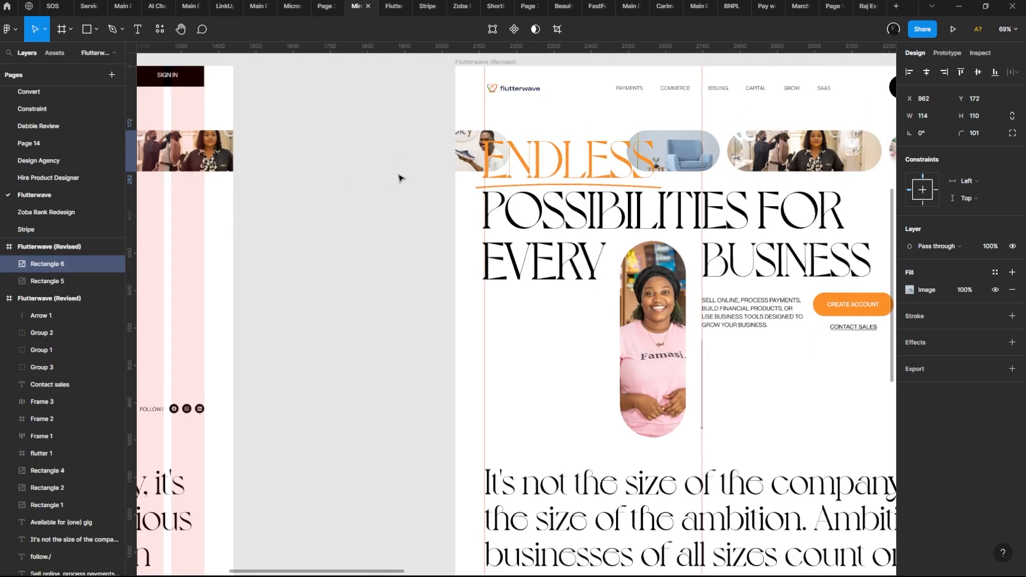
{"action": "left_click_drag", "start_coordinate": [400, 176], "coordinate": [526, 189]}
{"action": "left_click", "coordinate": [393, 5]}
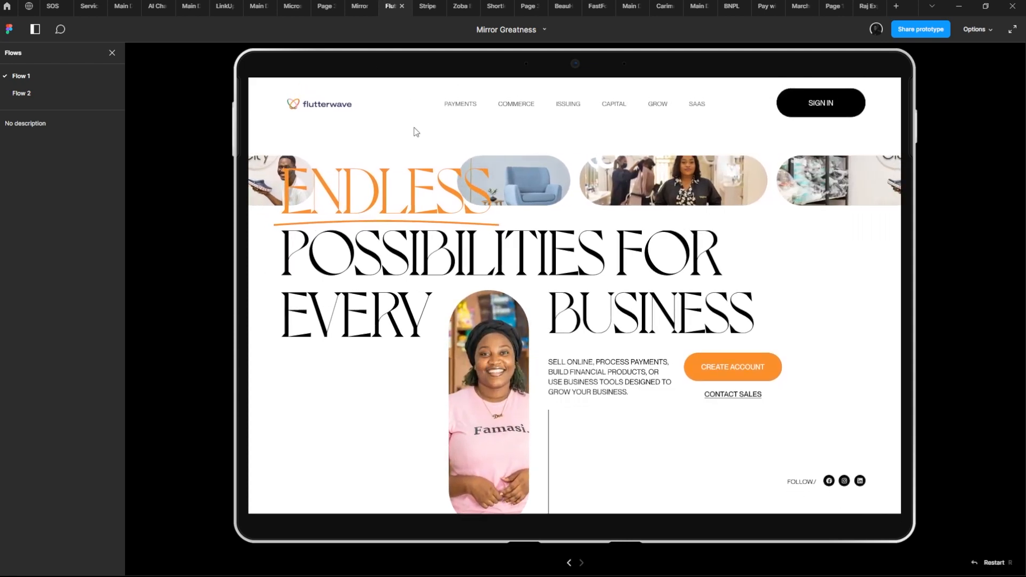
{"action": "left_click", "coordinate": [368, 5]}
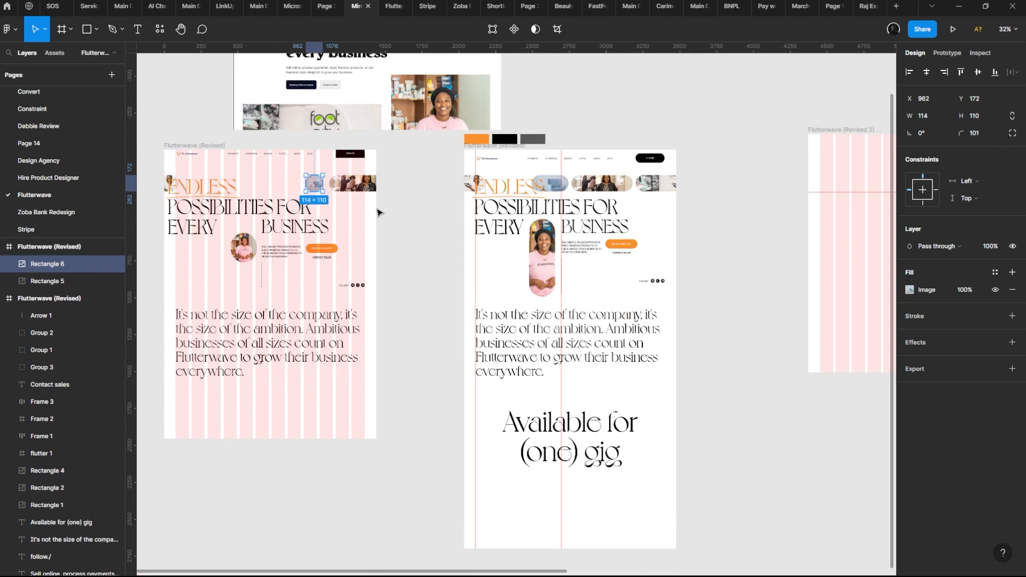
{"action": "left_click_drag", "start_coordinate": [368, 213], "coordinate": [592, 222]}
{"action": "scroll", "coordinate": [641, 215], "scroll_direction": "up", "scroll_amount": 4}
{"action": "left_click_drag", "start_coordinate": [396, 169], "coordinate": [323, 199]}
{"action": "scroll", "coordinate": [305, 170], "scroll_direction": "up", "scroll_amount": 1}
{"action": "left_click", "coordinate": [247, 95]}
{"action": "left_click", "coordinate": [249, 100]}
{"action": "key", "text": "ctrl+z"}
{"action": "left_click", "coordinate": [321, 200]}
{"action": "key", "text": "ctrl+z"}
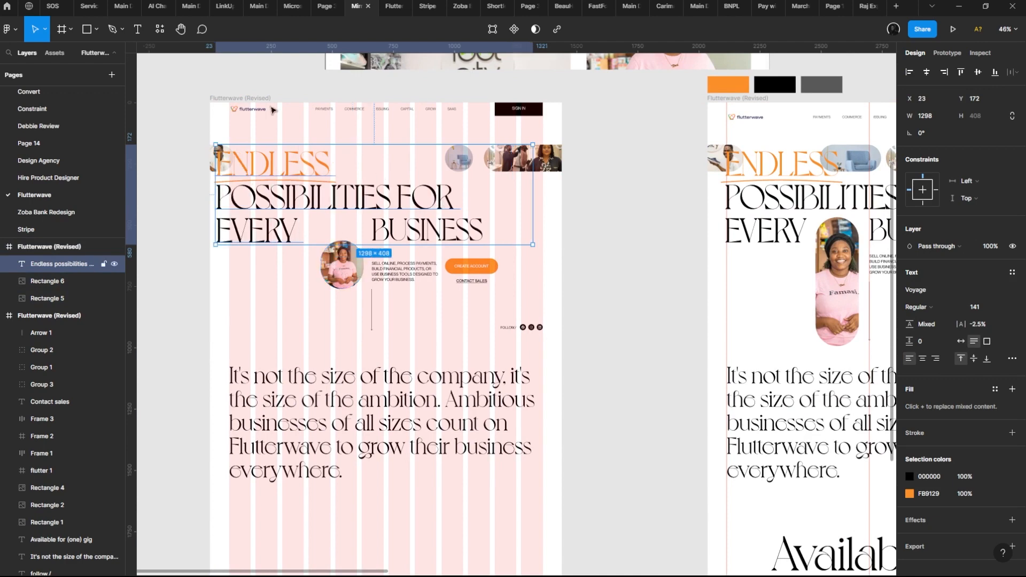
Step: Select all the layers inside the gridded Flutterwave (Revised) frame and set their opacity to 0%
{"action": "left_click", "coordinate": [241, 100]}
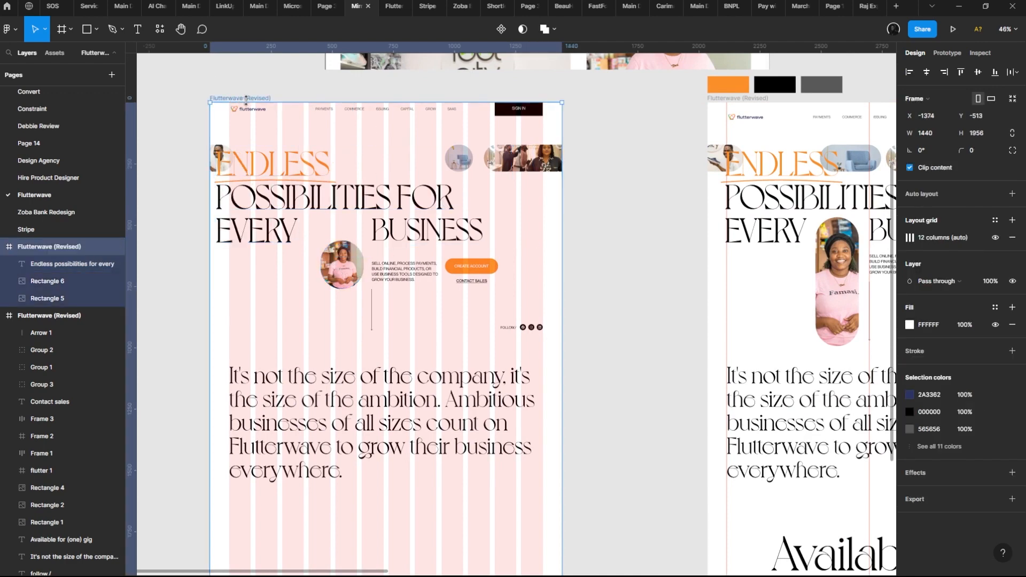
{"action": "key", "text": "Return"}
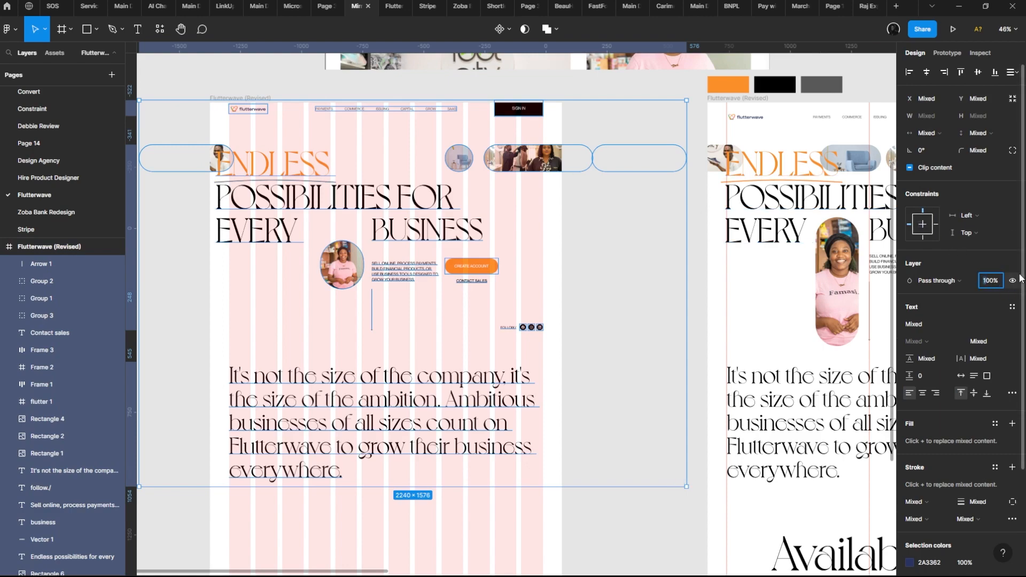
{"action": "key", "text": "Return"}
Step: Examine the lettering of the ungridded revision's headline up close
{"action": "left_click_drag", "start_coordinate": [768, 306], "coordinate": [378, 377]}
{"action": "scroll", "coordinate": [474, 244], "scroll_direction": "up", "scroll_amount": 5}
{"action": "scroll", "coordinate": [378, 377], "scroll_direction": "down", "scroll_amount": 2}
{"action": "scroll", "coordinate": [477, 207], "scroll_direction": "up", "scroll_amount": 10}
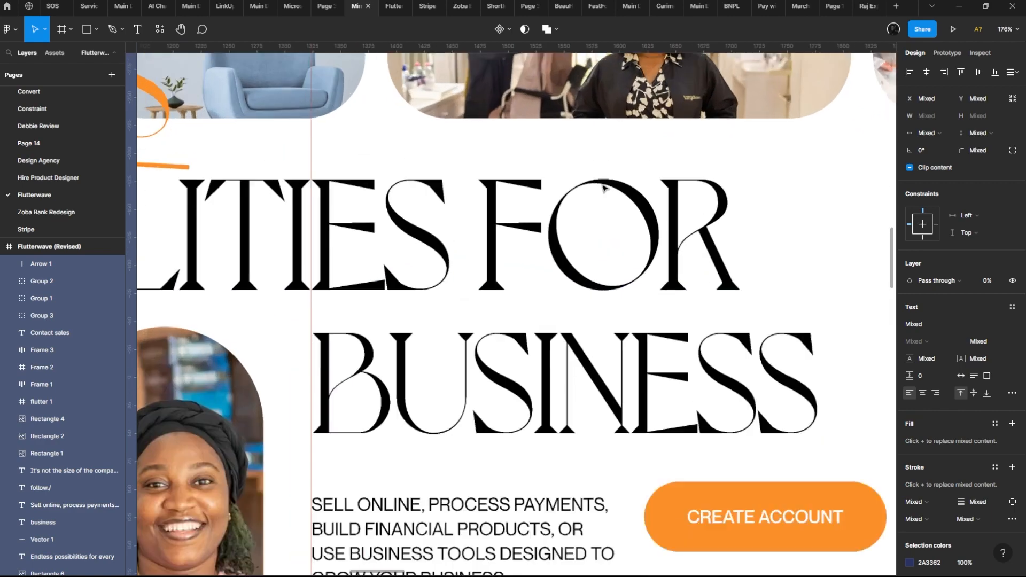
{"action": "scroll", "coordinate": [559, 208], "scroll_direction": "down", "scroll_amount": 10}
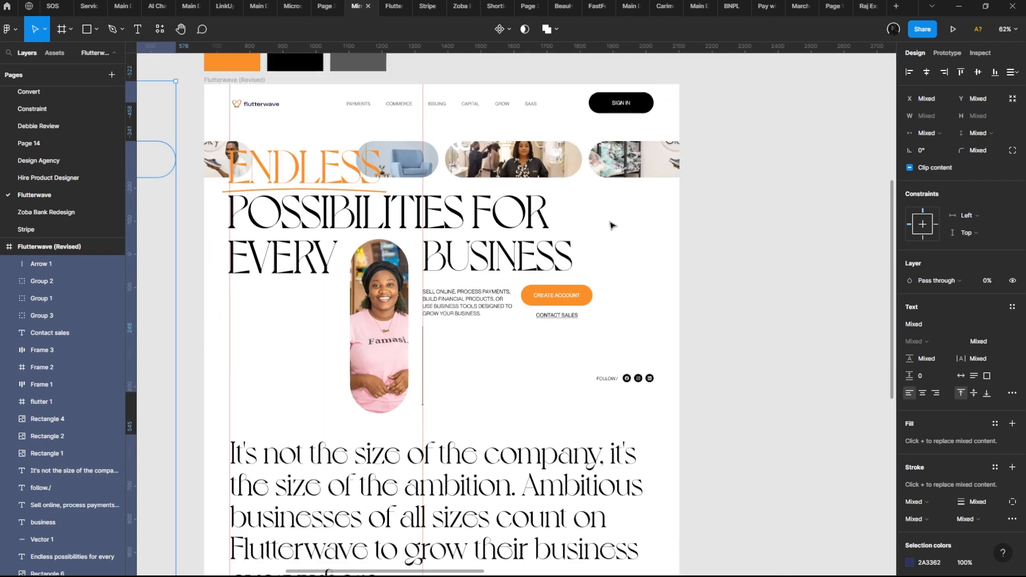
Step: Locate and select Rectangle 5, the shoe-seller photo behind the headline, among the ungridded revision's layers
{"action": "left_click", "coordinate": [612, 226]}
{"action": "left_click", "coordinate": [606, 224], "text": "ctrl"}
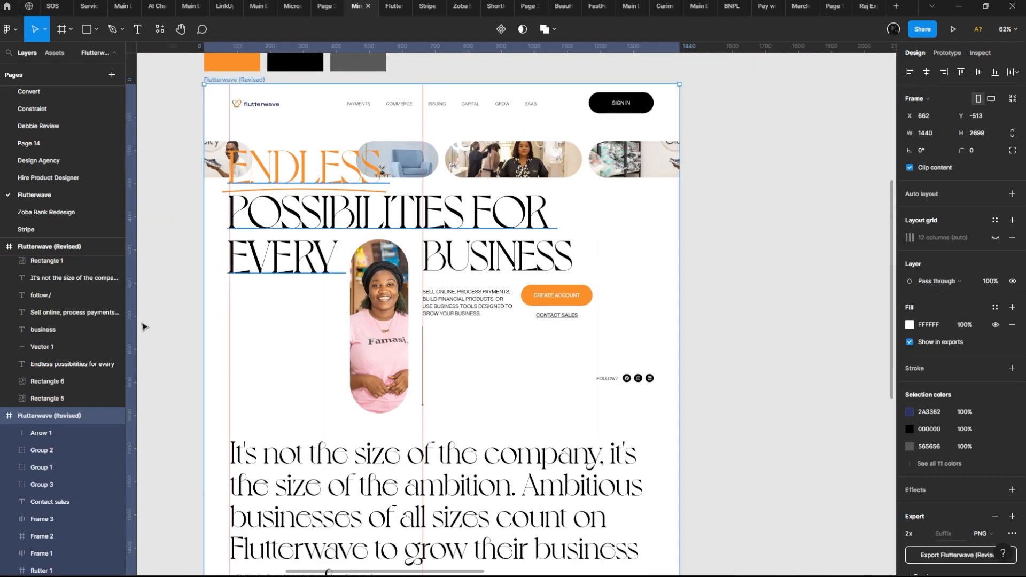
{"action": "scroll", "coordinate": [53, 370], "scroll_direction": "down", "scroll_amount": 4}
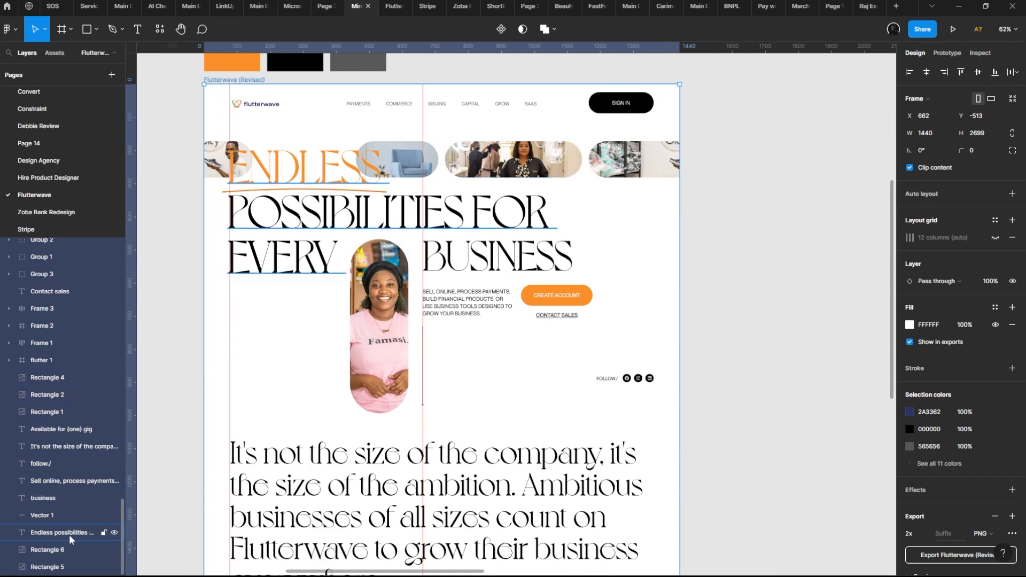
{"action": "key", "text": "Escape"}
{"action": "left_click", "coordinate": [51, 549]}
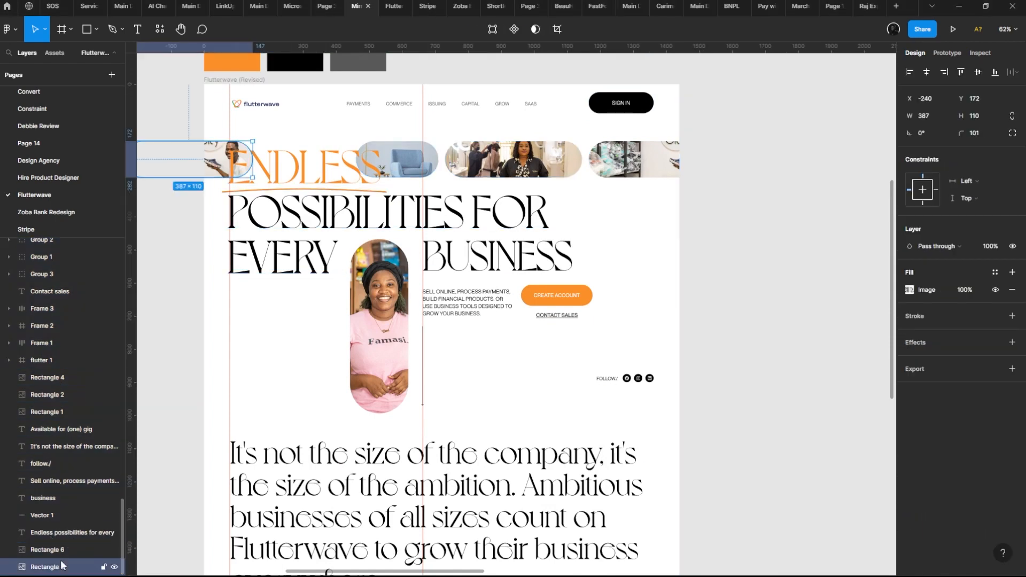
{"action": "scroll", "coordinate": [56, 444], "scroll_direction": "down", "scroll_amount": 4}
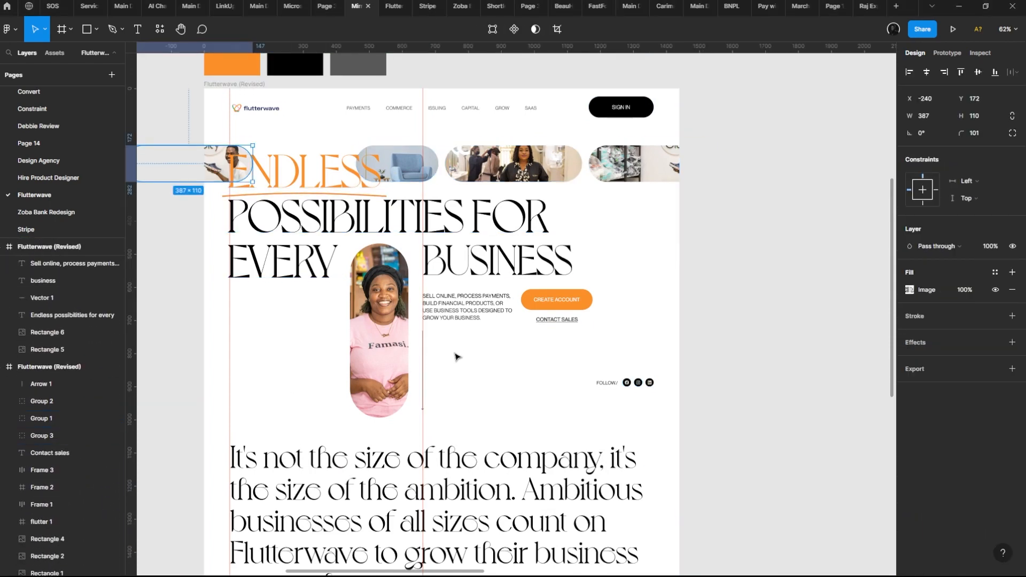
Step: Examine the gridded Flutterwave (Revised 2) hero with its image row, circular star badge and headline
{"action": "scroll", "coordinate": [492, 325], "scroll_direction": "down", "scroll_amount": 5}
{"action": "left_click_drag", "start_coordinate": [653, 260], "coordinate": [211, 295]}
{"action": "scroll", "coordinate": [211, 295], "scroll_direction": "up", "scroll_amount": 4}
{"action": "scroll", "coordinate": [399, 334], "scroll_direction": "up", "scroll_amount": 6}
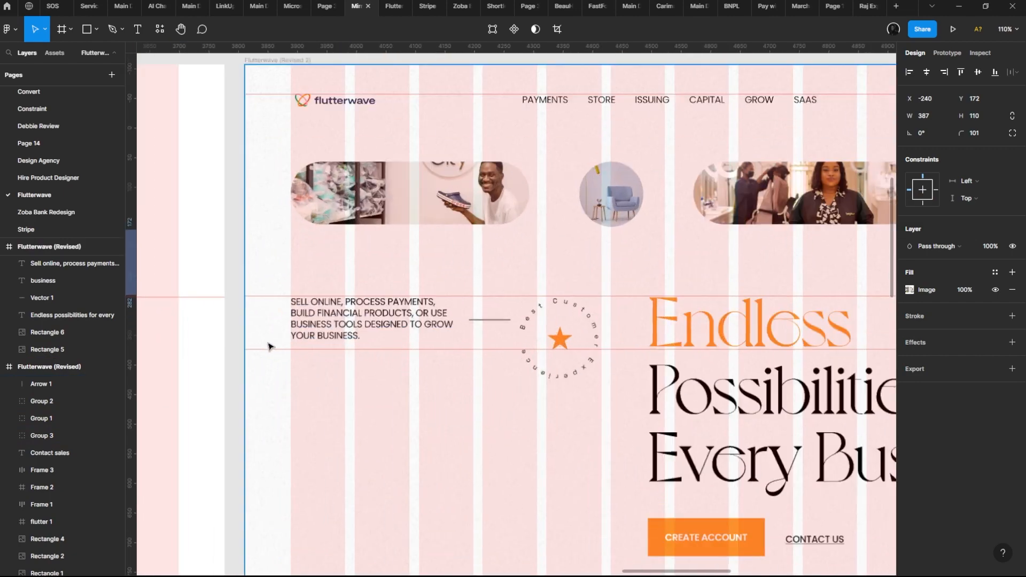
{"action": "scroll", "coordinate": [257, 335], "scroll_direction": "down", "scroll_amount": 4}
{"action": "left_click_drag", "start_coordinate": [453, 288], "coordinate": [801, 235]}
{"action": "left_click_drag", "start_coordinate": [240, 297], "coordinate": [889, 221]}
{"action": "scroll", "coordinate": [328, 235], "scroll_direction": "down", "scroll_amount": 5}
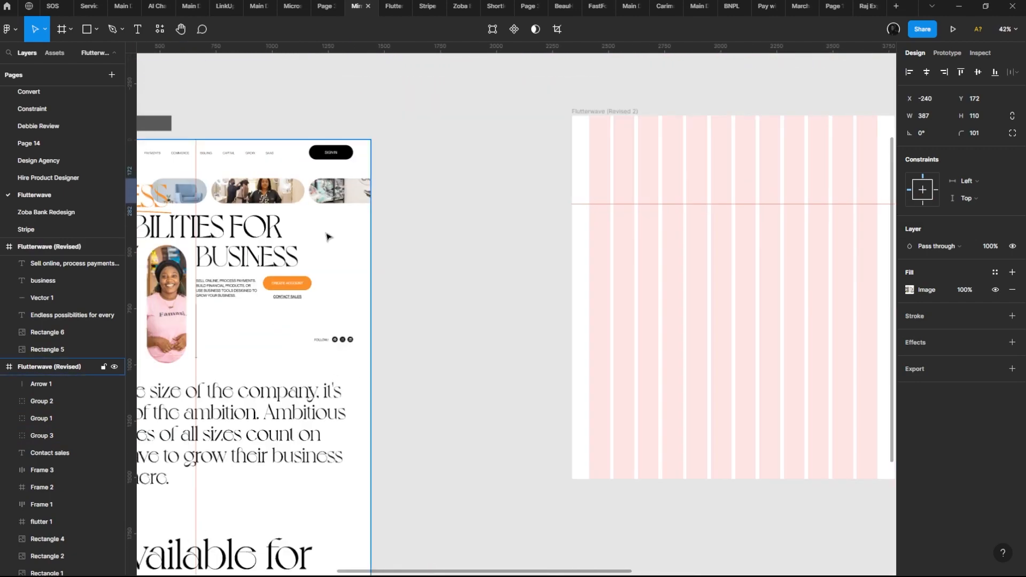
Step: Return to the ungridded Flutterwave (Revised) frame and view its headline up close and its full layout
{"action": "left_click_drag", "start_coordinate": [311, 239], "coordinate": [549, 242]}
{"action": "scroll", "coordinate": [533, 229], "scroll_direction": "up", "scroll_amount": 5}
{"action": "scroll", "coordinate": [580, 218], "scroll_direction": "up", "scroll_amount": 3}
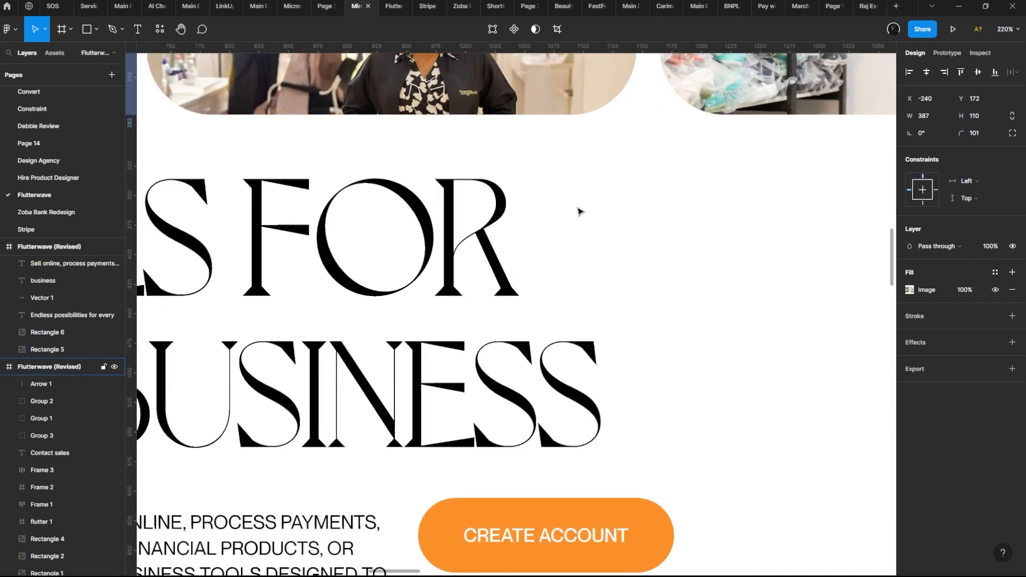
{"action": "scroll", "coordinate": [577, 206], "scroll_direction": "down", "scroll_amount": 5}
{"action": "scroll", "coordinate": [661, 237], "scroll_direction": "down", "scroll_amount": 5}
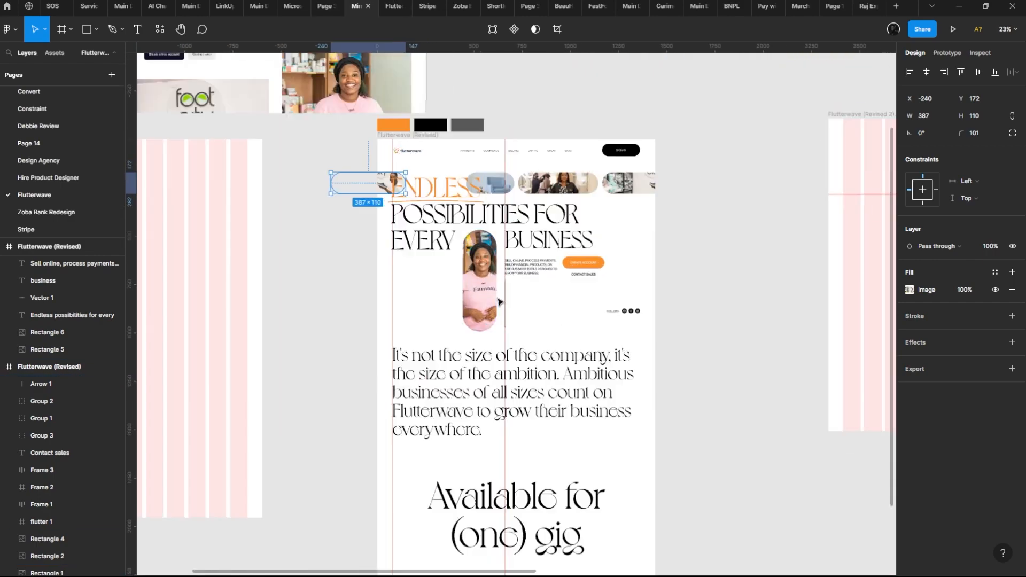
Step: Select the blank gridded Flutterwave (Revised 2) frame and show the second revision's Flow 2 prototype
{"action": "scroll", "coordinate": [501, 300], "scroll_direction": "up", "scroll_amount": 1}
{"action": "left_click_drag", "start_coordinate": [619, 383], "coordinate": [492, 346]}
{"action": "scroll", "coordinate": [480, 336], "scroll_direction": "up", "scroll_amount": 2}
{"action": "left_click_drag", "start_coordinate": [524, 286], "coordinate": [5, 353]}
{"action": "left_click_drag", "start_coordinate": [608, 280], "coordinate": [777, 214]}
{"action": "scroll", "coordinate": [458, 194], "scroll_direction": "up", "scroll_amount": 2}
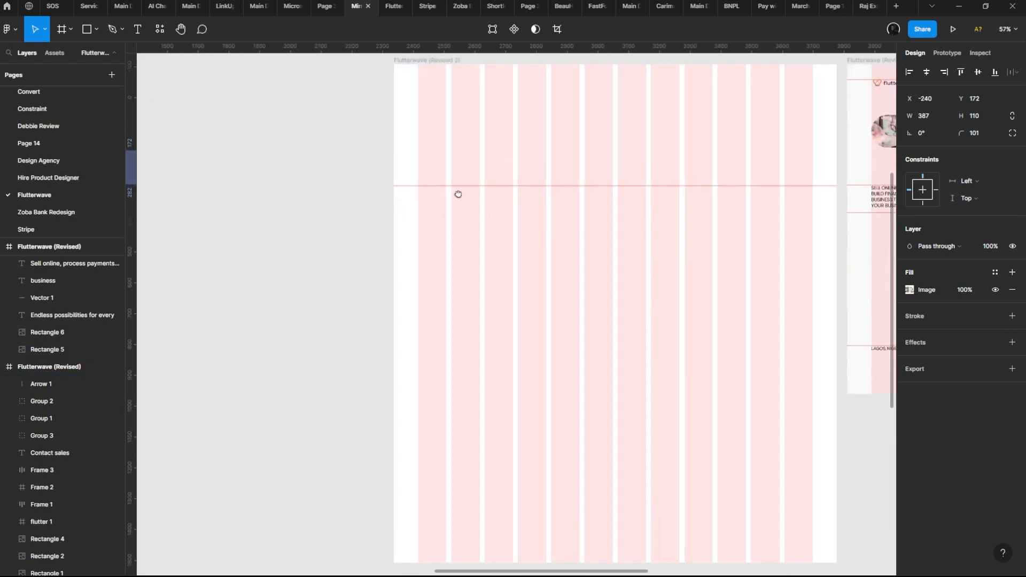
{"action": "left_click_drag", "start_coordinate": [458, 194], "coordinate": [276, 231]}
{"action": "scroll", "coordinate": [273, 225], "scroll_direction": "up", "scroll_amount": 1}
{"action": "left_click", "coordinate": [251, 105]}
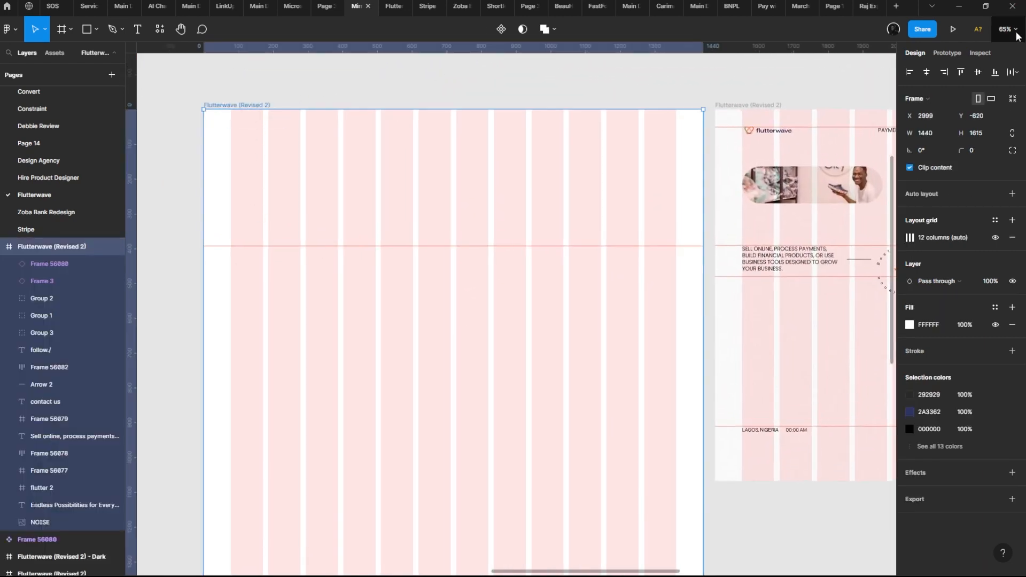
{"action": "left_click", "coordinate": [946, 31]}
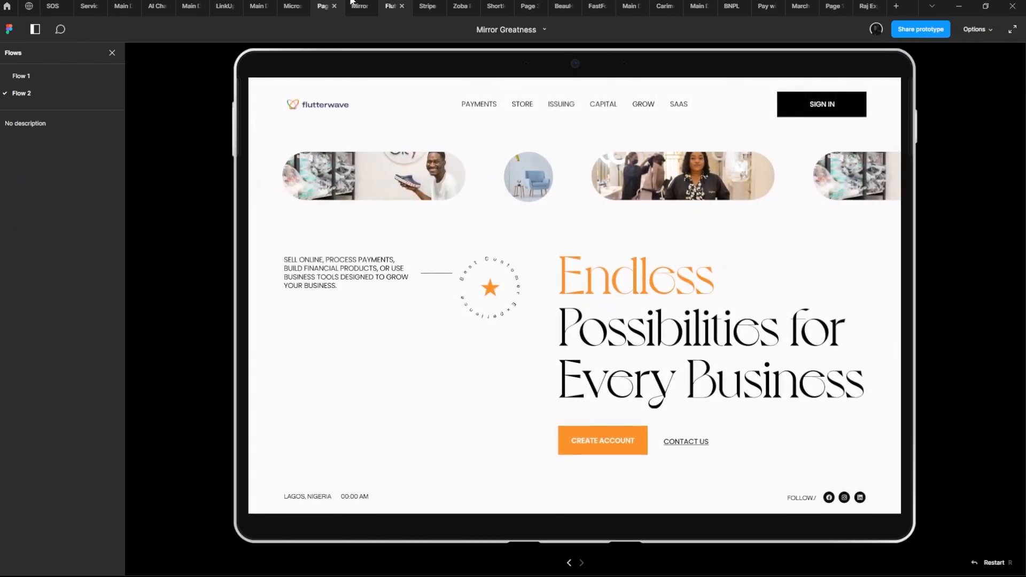
Step: Compare the Revised 2 design with its animated Flow 2 prototype, ending back in the Mirror Greatness design file
{"action": "mouse_move", "coordinate": [371, 2]}
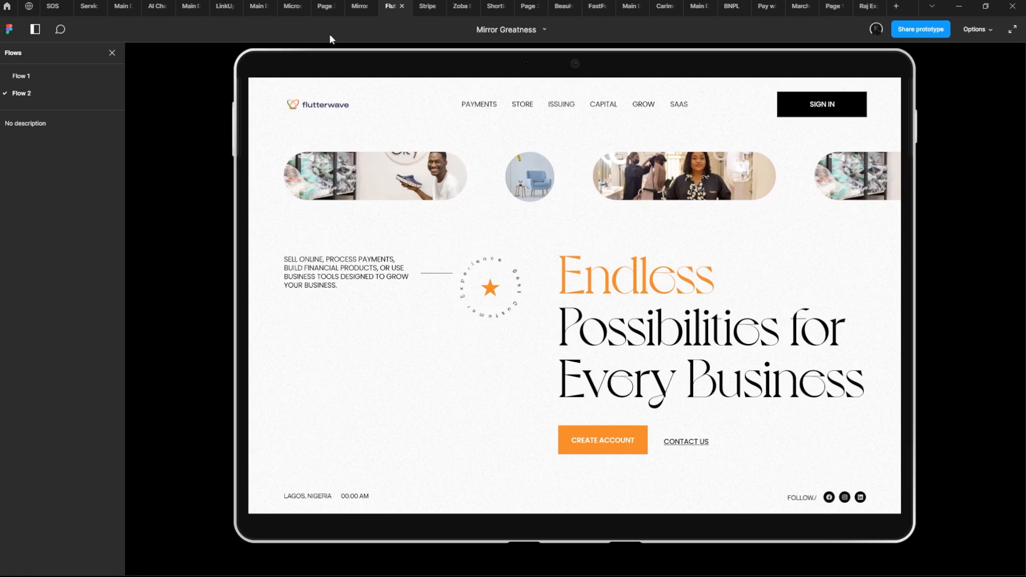
{"action": "left_click", "coordinate": [359, 6]}
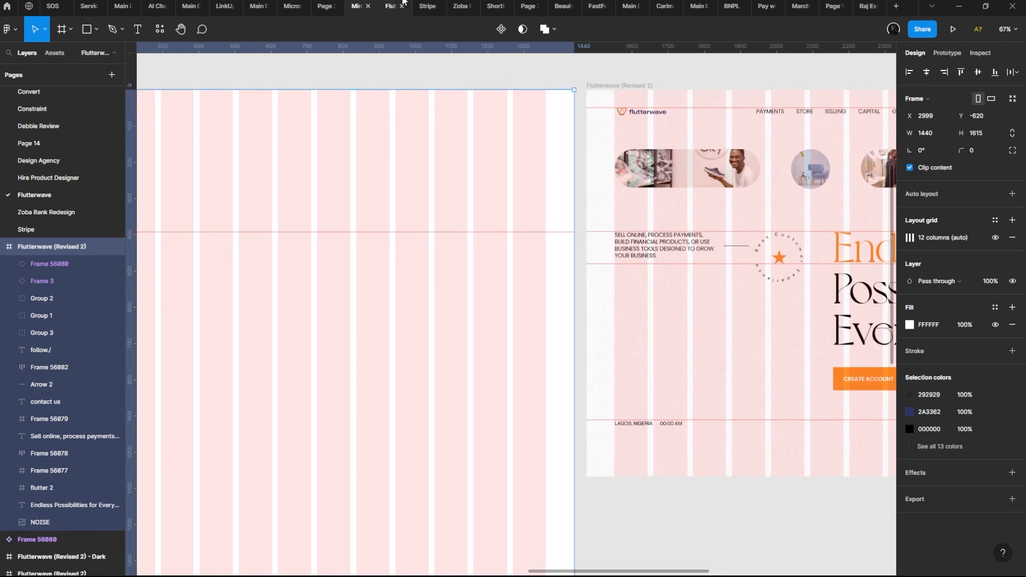
{"action": "left_click", "coordinate": [403, 3]}
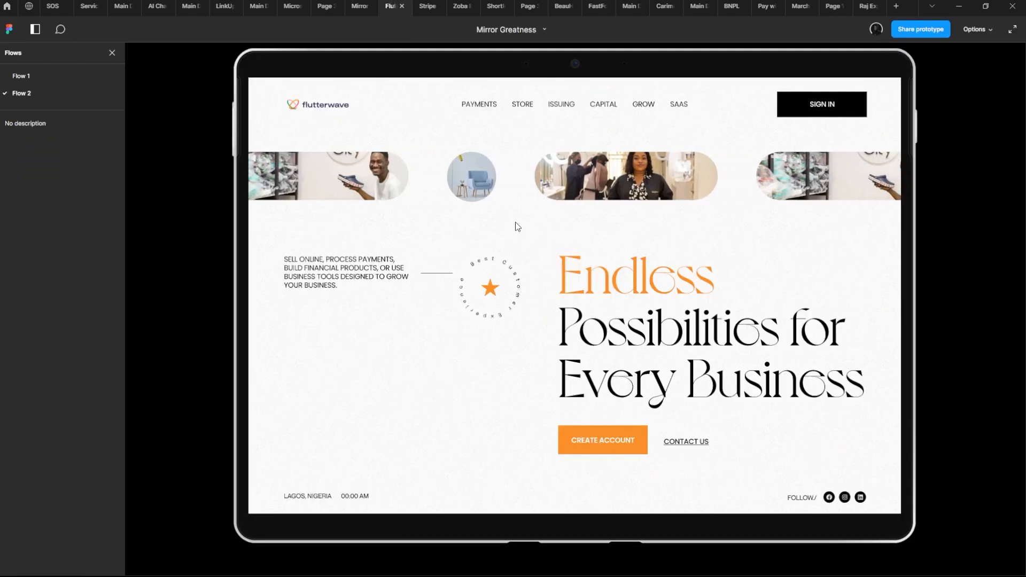
{"action": "mouse_move", "coordinate": [356, 2]}
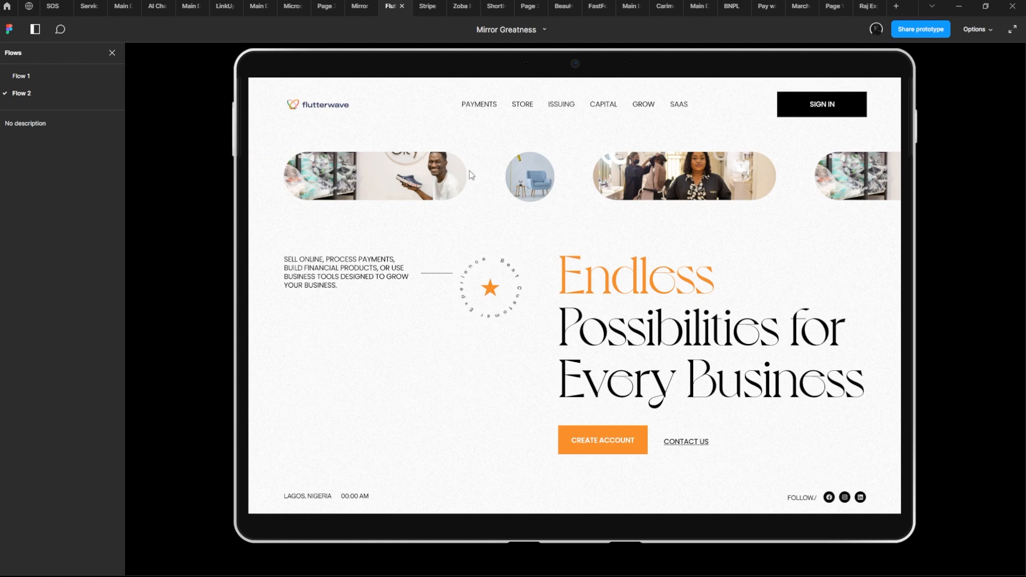
{"action": "left_click", "coordinate": [362, 5]}
Step: Select the circular "Best Customer Experience" badge in the Revised 2 hero and examine it up close
{"action": "scroll", "coordinate": [406, 299], "scroll_direction": "down", "scroll_amount": 2}
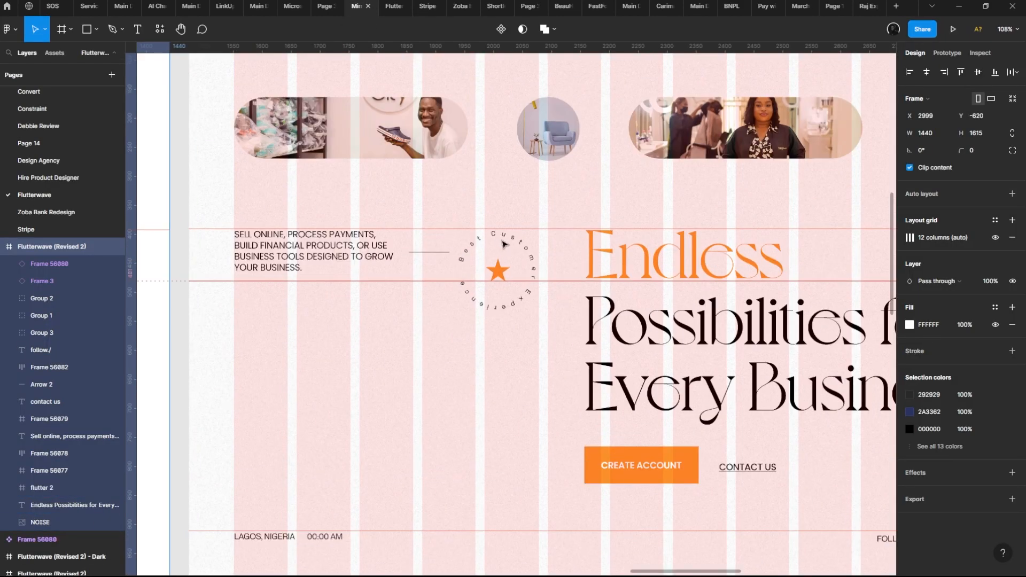
{"action": "left_click", "coordinate": [496, 246]}
{"action": "scroll", "coordinate": [497, 246], "scroll_direction": "up", "scroll_amount": 6}
{"action": "left_click_drag", "start_coordinate": [496, 167], "coordinate": [491, 146]}
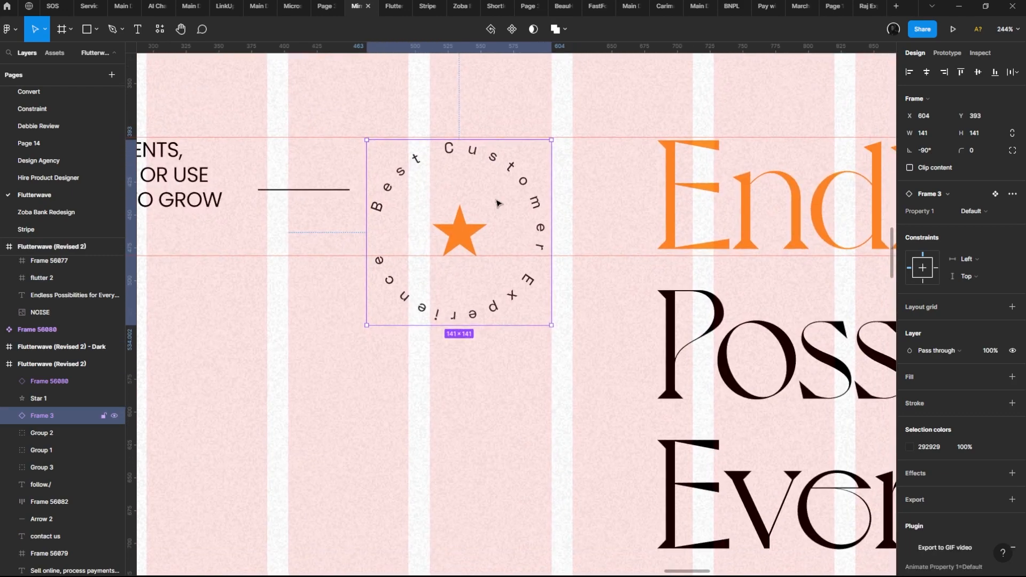
{"action": "scroll", "coordinate": [490, 185], "scroll_direction": "down", "scroll_amount": 4}
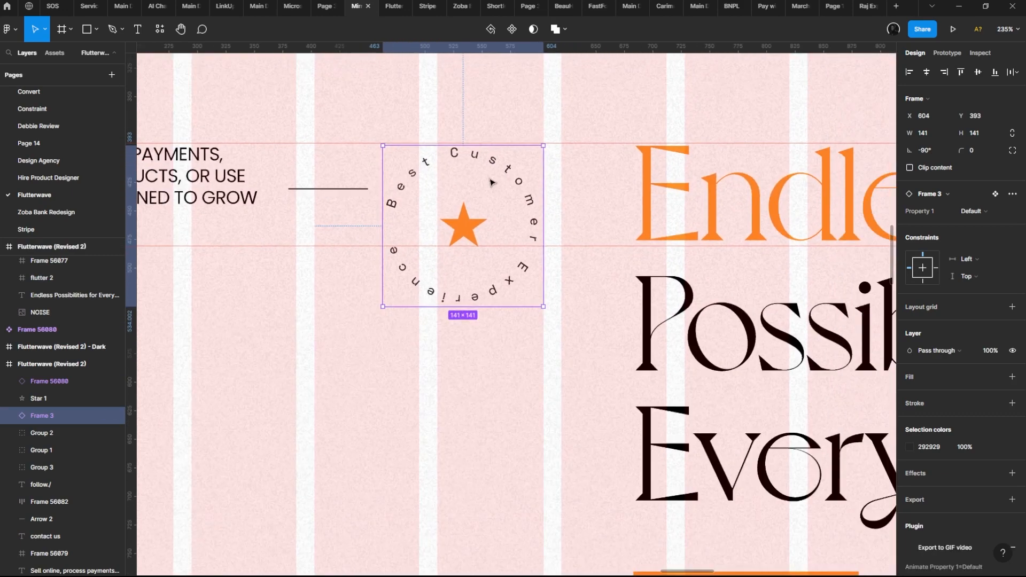
Step: Duplicate the "Sell online, process payments" paragraph below the original and replace the copy's text with "BEST SERVICE"
{"action": "scroll", "coordinate": [494, 180], "scroll_direction": "down", "scroll_amount": 2}
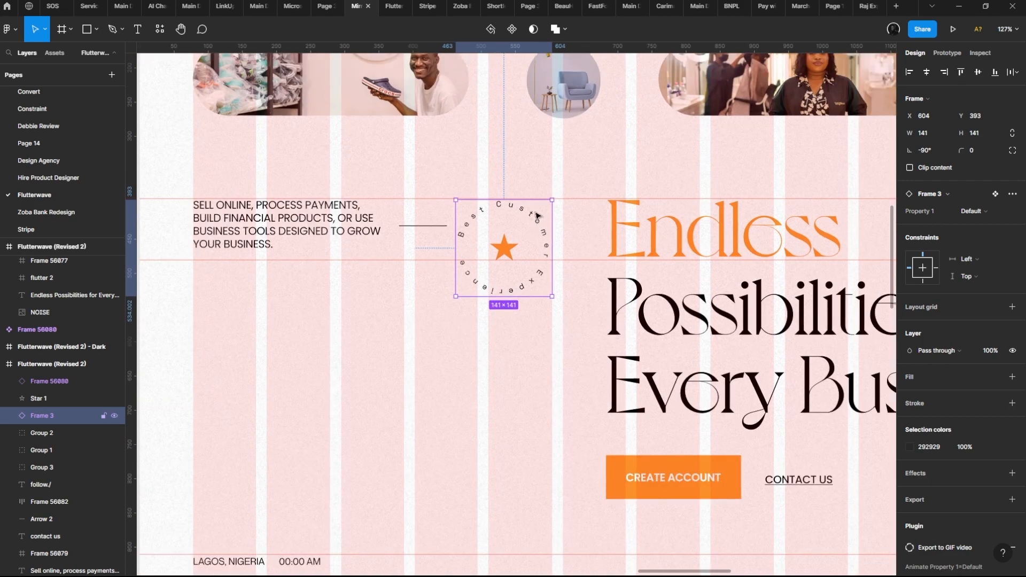
{"action": "scroll", "coordinate": [240, 134], "scroll_direction": "left", "scroll_amount": 5}
{"action": "left_click", "coordinate": [341, 205]}
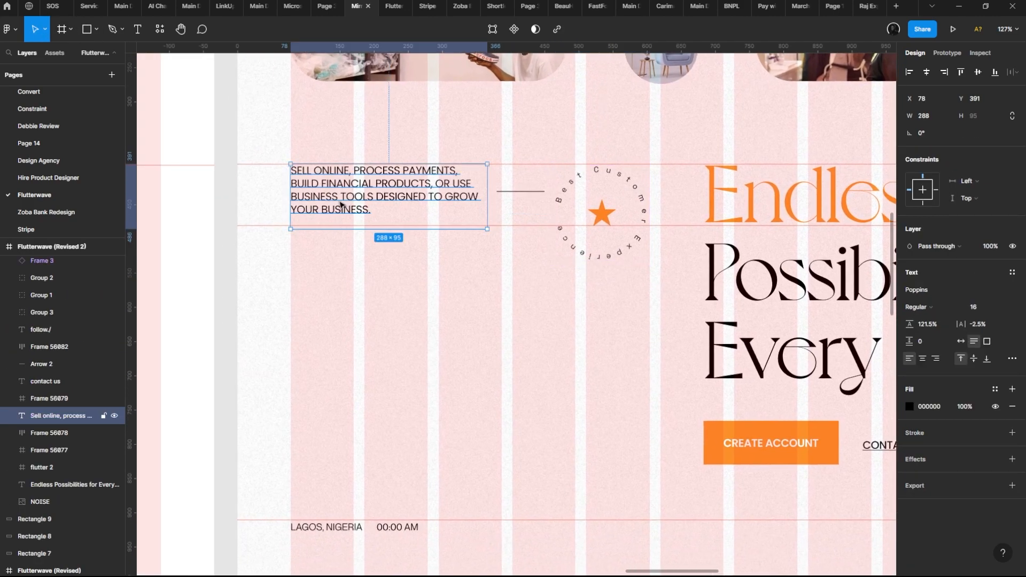
{"action": "left_click_drag", "start_coordinate": [335, 195], "coordinate": [335, 322]}
{"action": "double_click", "coordinate": [336, 322]}
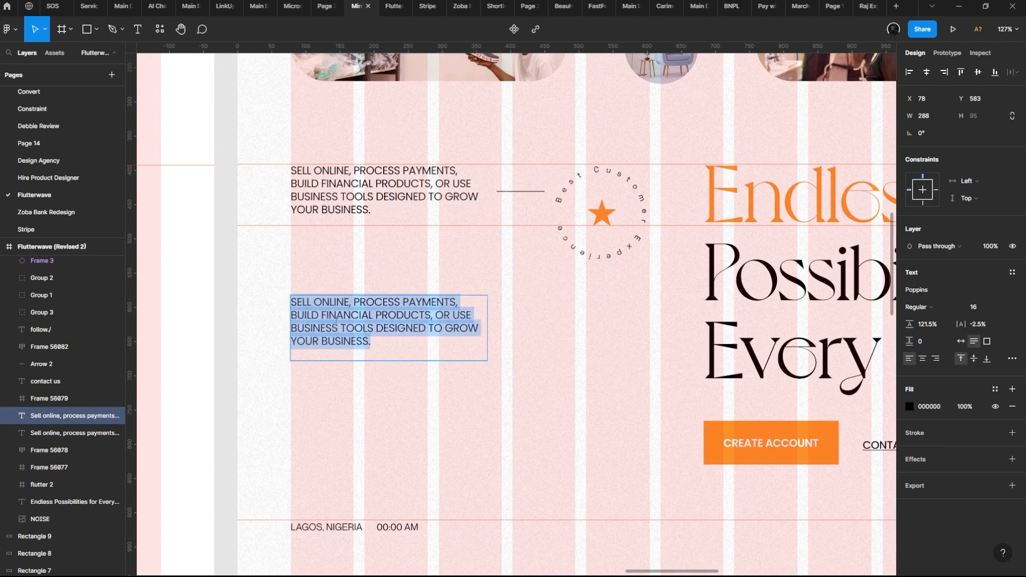
{"action": "type", "text": "BEST SERVICE"}
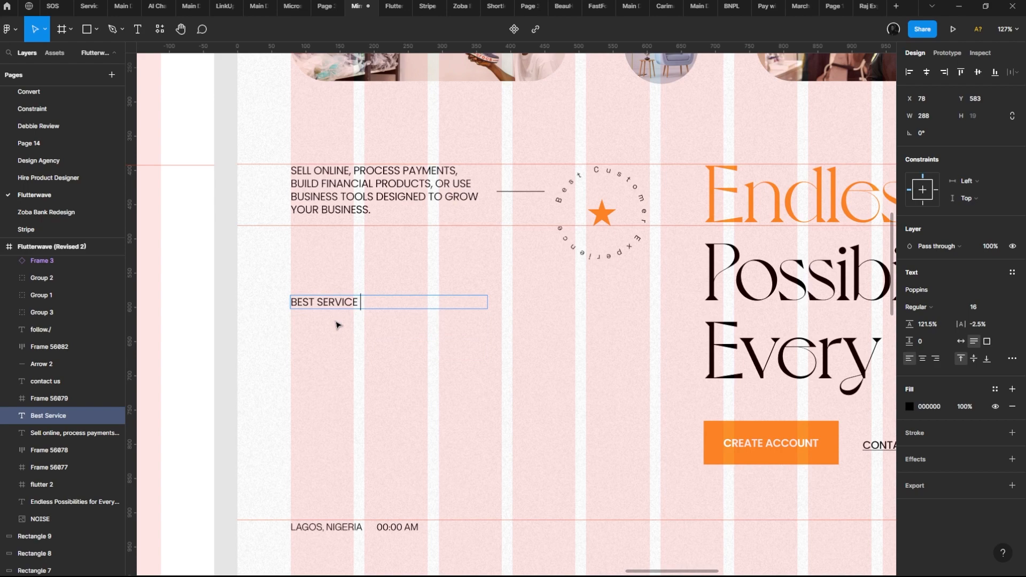
{"action": "key", "text": "Escape"}
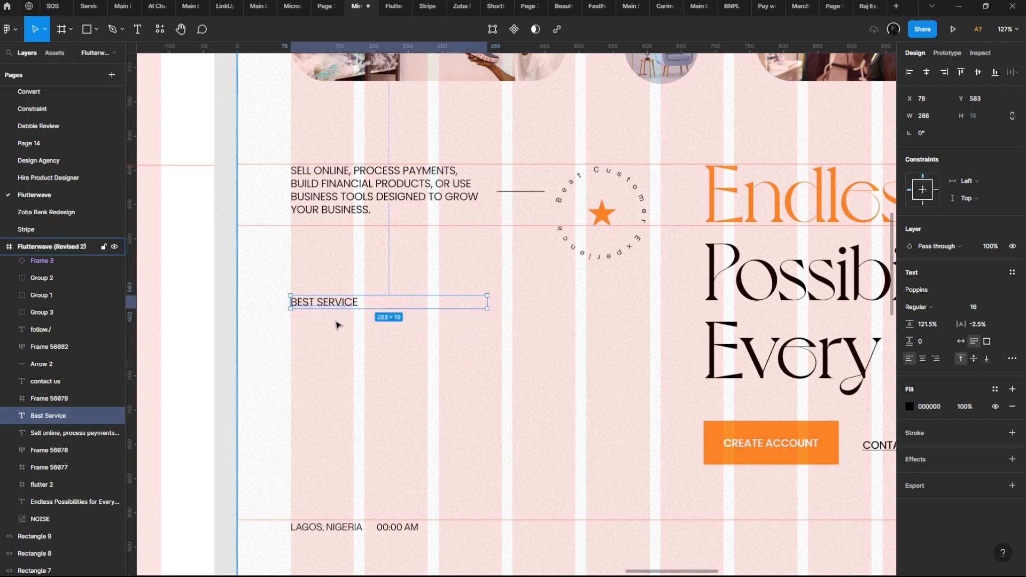
{"action": "key", "text": "ctrl+slash"}
{"action": "type", "text": "arc"}
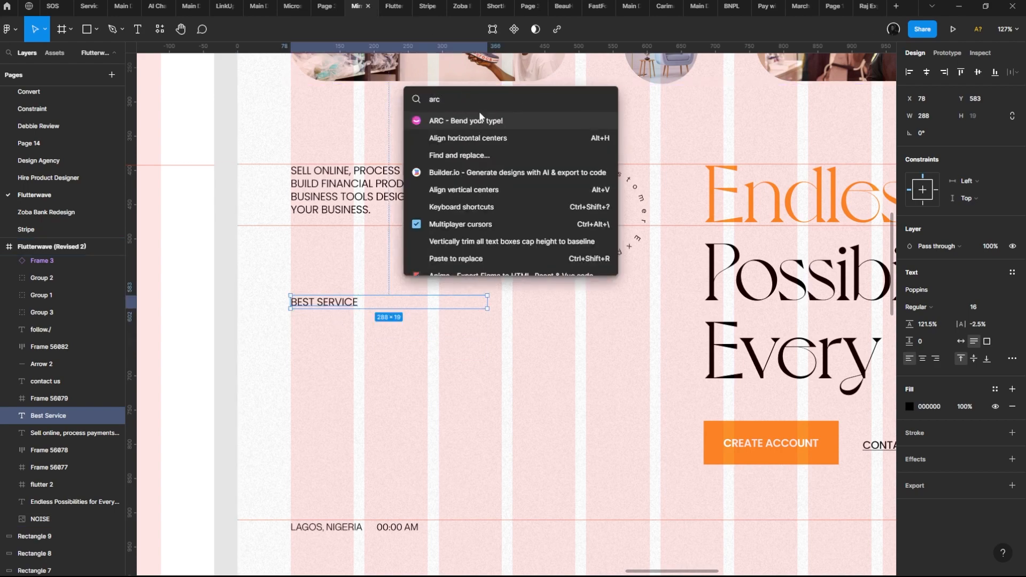
{"action": "key", "text": "Escape"}
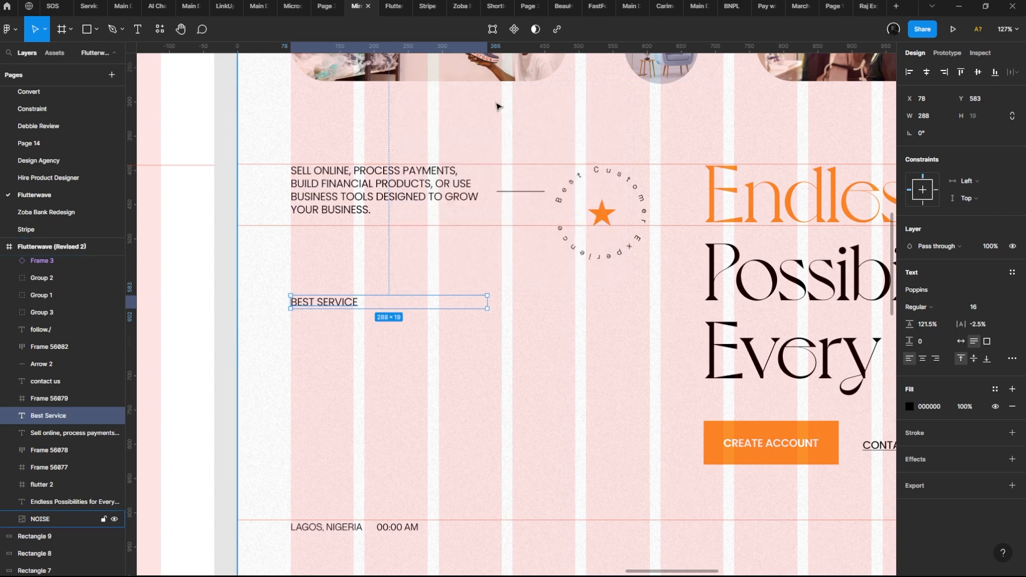
{"action": "key", "text": "ctrl+slash"}
{"action": "key", "text": "Escape"}
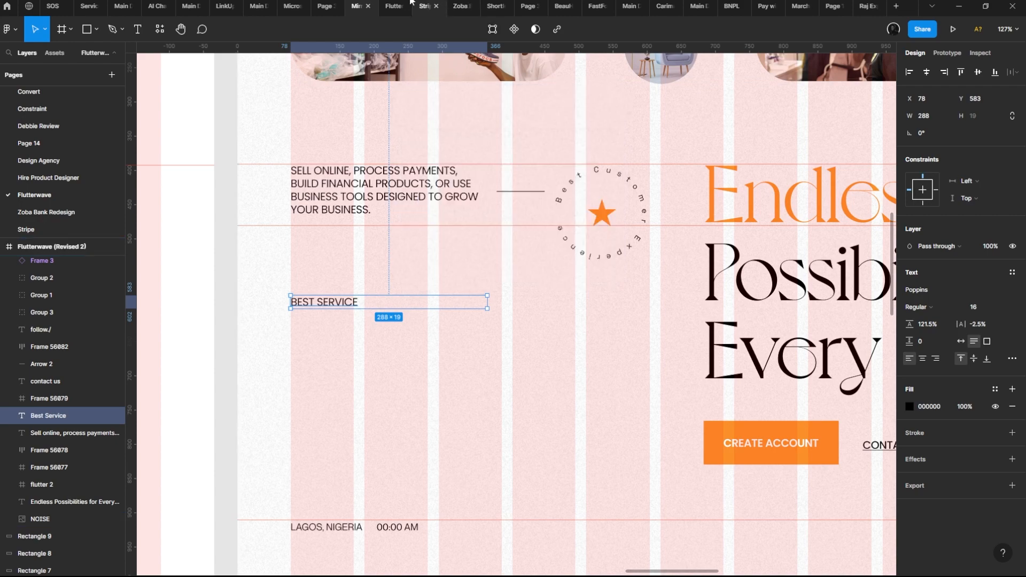
Step: Find the "ARC - Bend your type!" plugin, run it on the BEST SERVICE text and move its window clear of the text
{"action": "left_click", "coordinate": [162, 31]}
{"action": "left_click", "coordinate": [213, 53]}
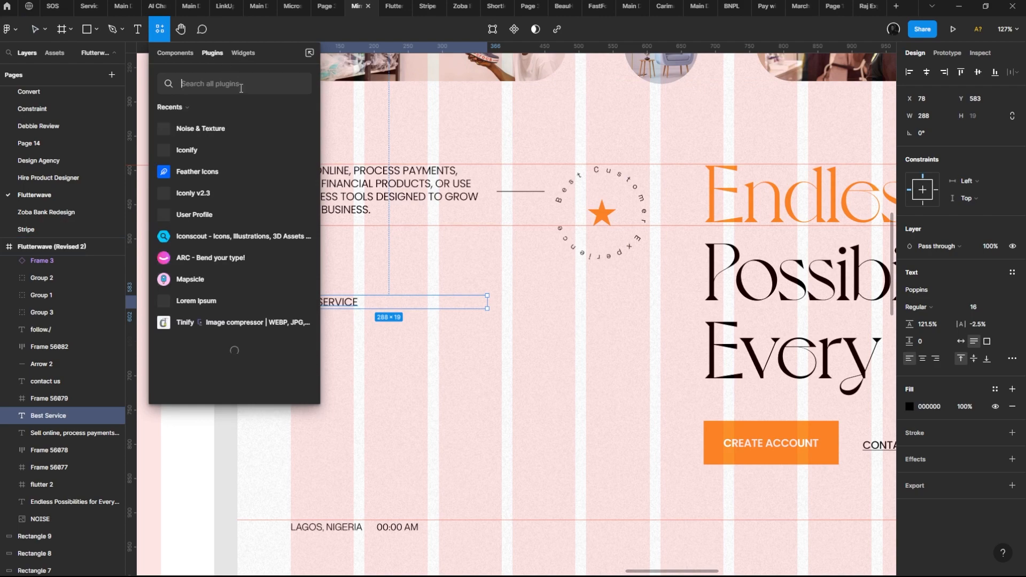
{"action": "type", "text": "arc"}
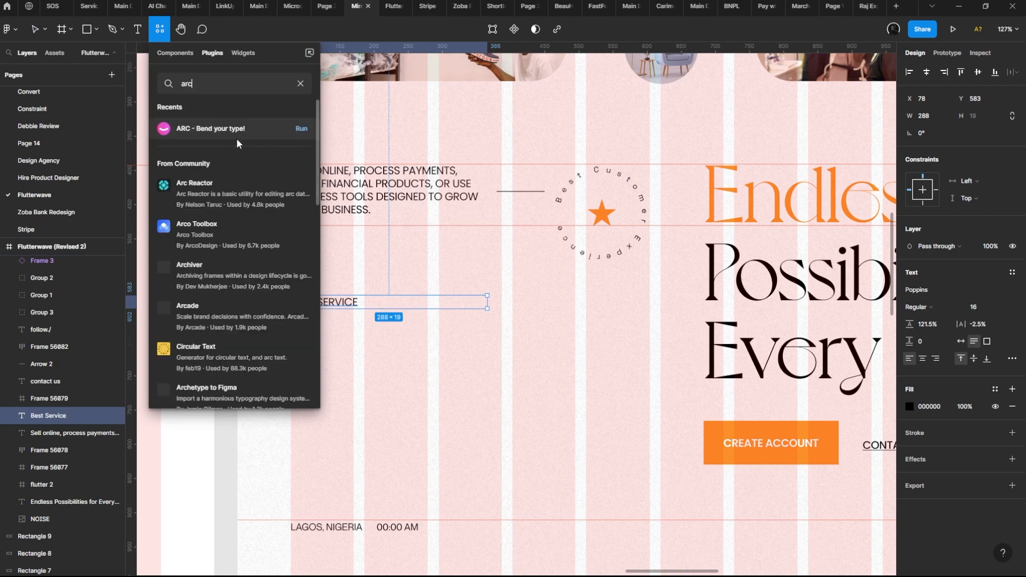
{"action": "left_click", "coordinate": [301, 129]}
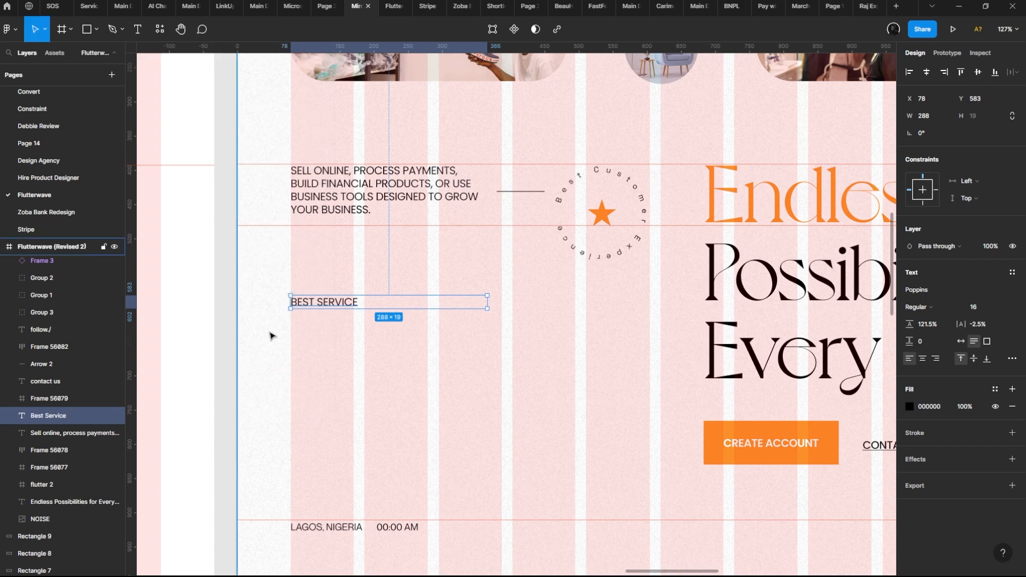
{"action": "scroll", "coordinate": [218, 419], "scroll_direction": "down", "scroll_amount": 3}
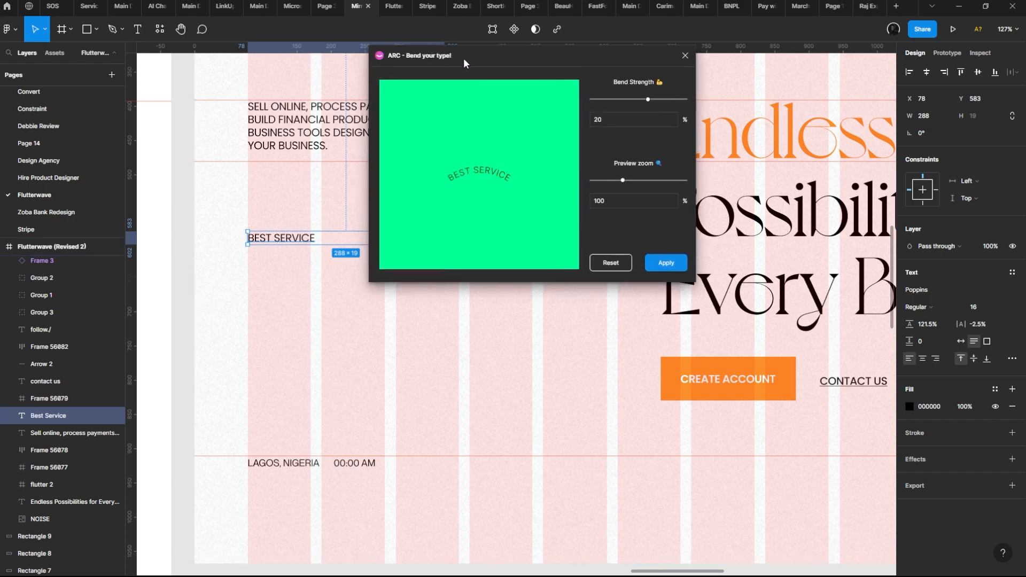
{"action": "left_click_drag", "start_coordinate": [463, 58], "coordinate": [611, 84]}
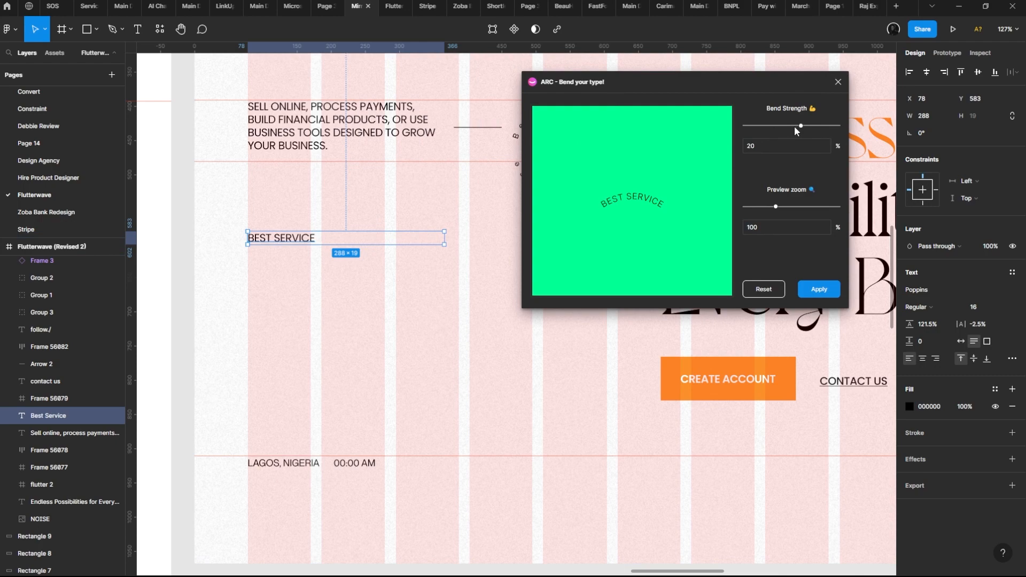
Step: Set the bend strength to 50%, reduce the preview zoom and apply the bend to the BEST SERVICE text
{"action": "left_click_drag", "start_coordinate": [799, 126], "coordinate": [813, 127]}
{"action": "left_click_drag", "start_coordinate": [813, 131], "coordinate": [816, 134]}
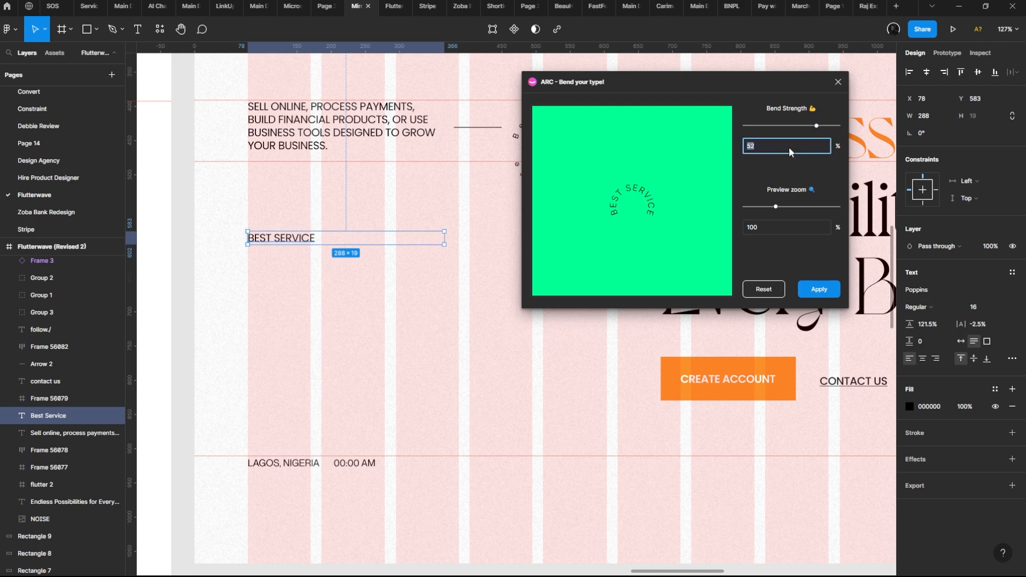
{"action": "type", "text": "50"}
{"action": "left_click", "coordinate": [765, 169]}
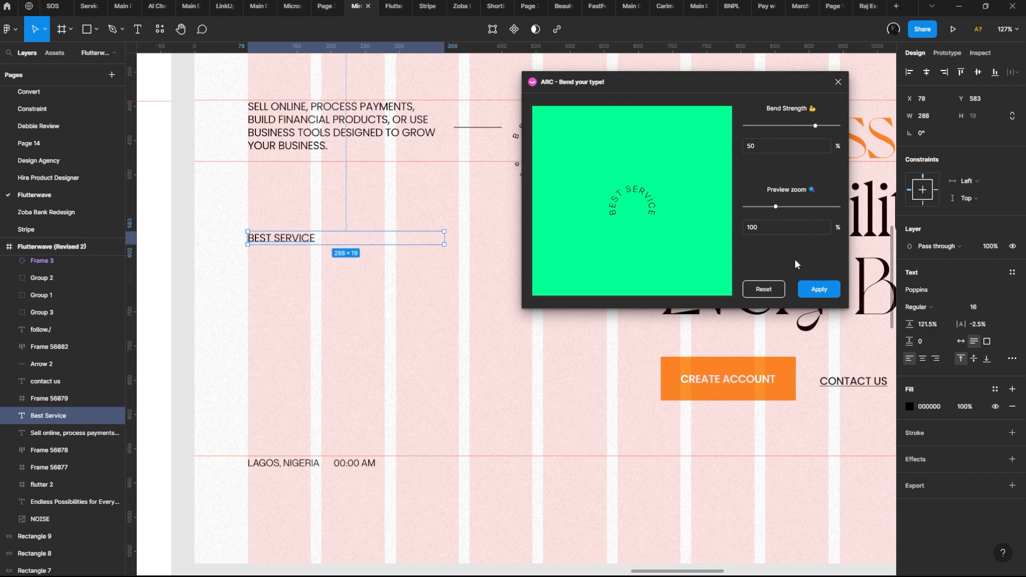
{"action": "left_click_drag", "start_coordinate": [776, 207], "coordinate": [767, 208]}
{"action": "left_click", "coordinate": [817, 289]}
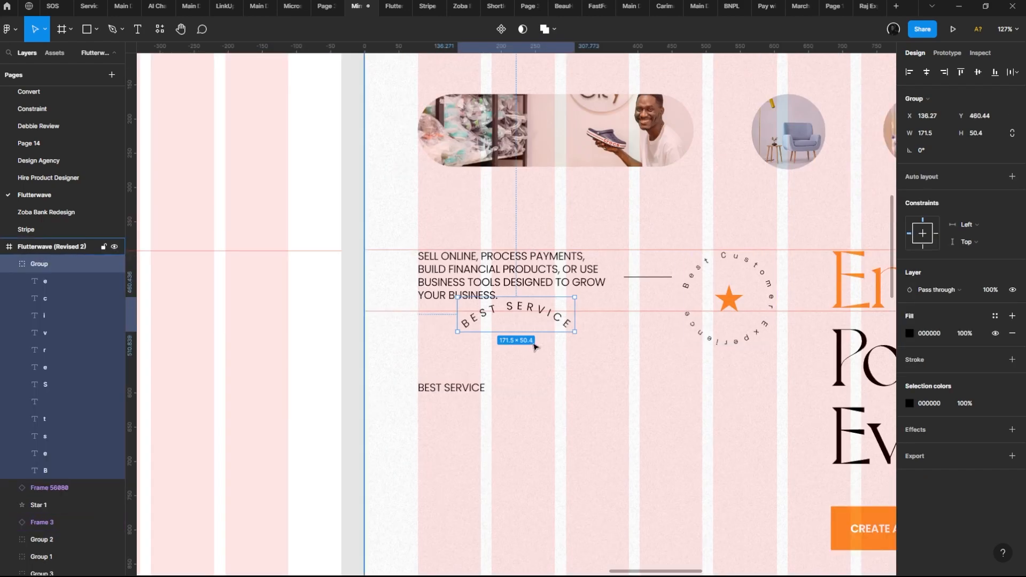
Step: Move the curved BEST SERVICE group straight down below the flat text, to Y 662
{"action": "scroll", "coordinate": [540, 190], "scroll_direction": "up", "scroll_amount": 4}
{"action": "left_click_drag", "start_coordinate": [534, 345], "coordinate": [552, 400]}
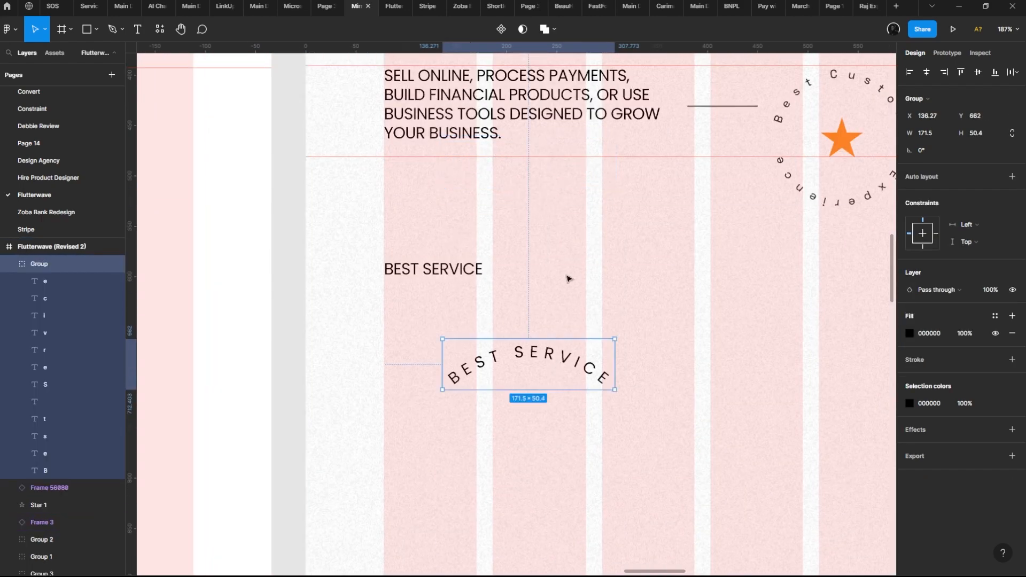
{"action": "scroll", "coordinate": [550, 177], "scroll_direction": "down", "scroll_amount": 2}
{"action": "left_click_drag", "start_coordinate": [559, 208], "coordinate": [492, 258]}
Step: Set the flat BEST SERVICE text box to auto width and delete the curved group
{"action": "left_click", "coordinate": [398, 227]}
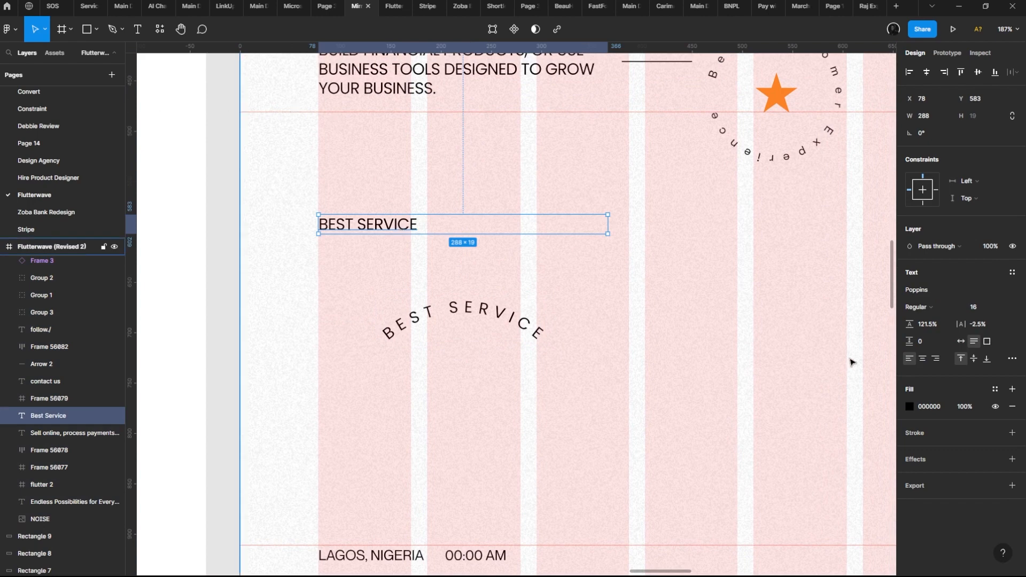
{"action": "left_click", "coordinate": [961, 340]}
{"action": "left_click", "coordinate": [476, 323]}
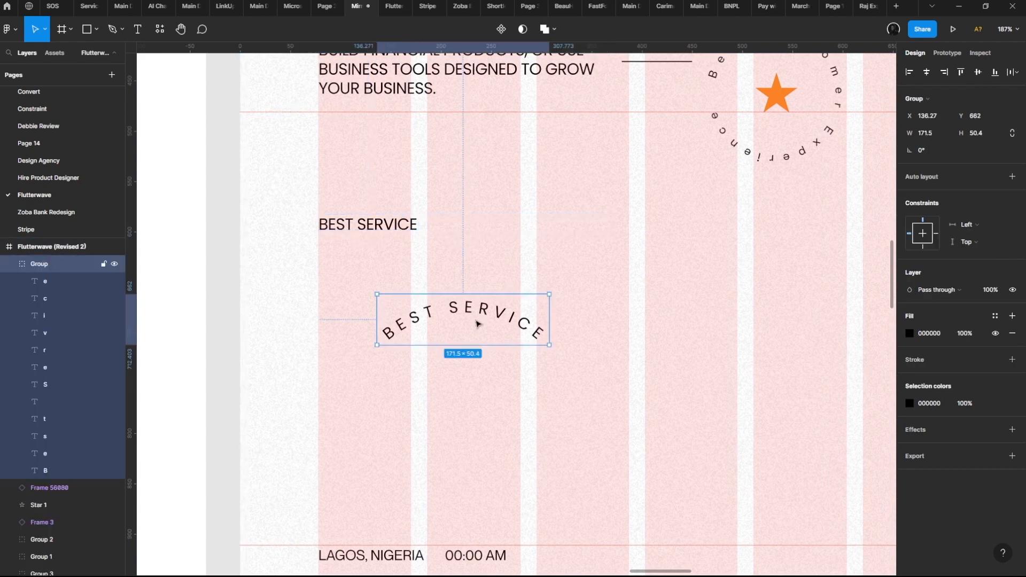
{"action": "key", "text": "Delete"}
Step: Run ARC on the flat BEST SERVICE text again and apply a 50% bend
{"action": "left_click", "coordinate": [396, 225]}
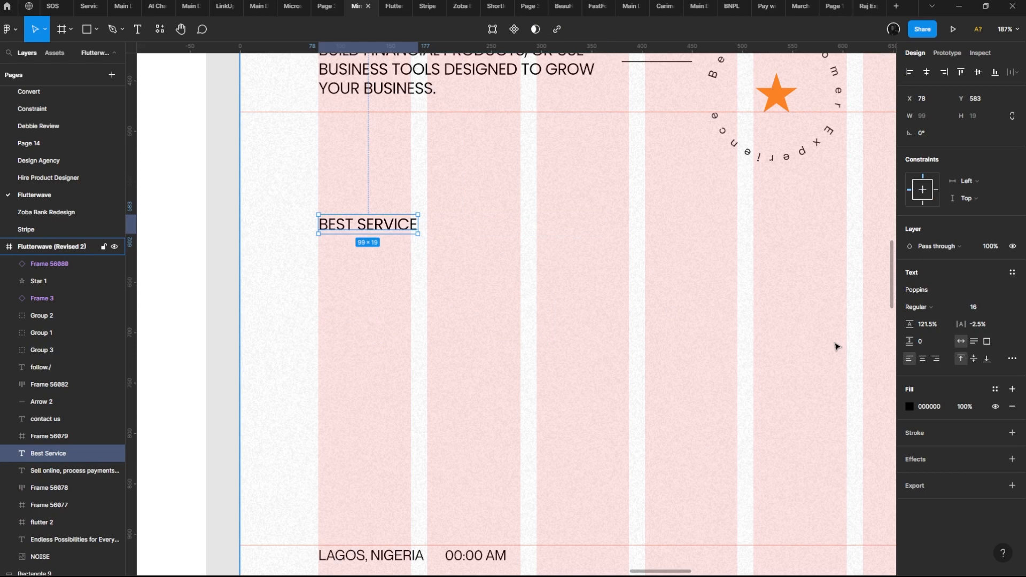
{"action": "key", "text": "ctrl+slash"}
{"action": "type", "text": "arc"}
{"action": "key", "text": "Return"}
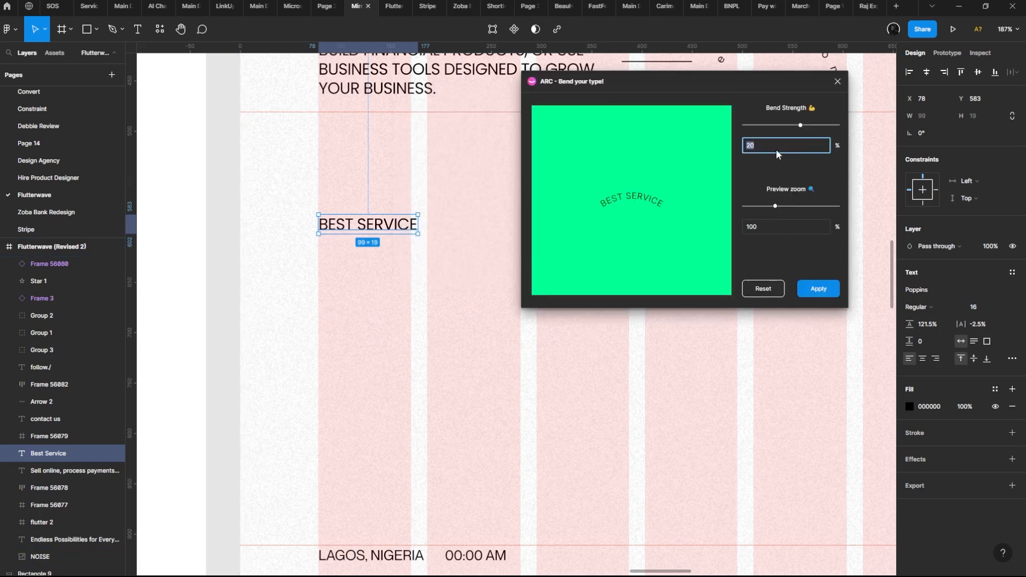
{"action": "type", "text": "50"}
{"action": "left_click", "coordinate": [804, 290]}
{"action": "left_click_drag", "start_coordinate": [646, 302], "coordinate": [618, 285]}
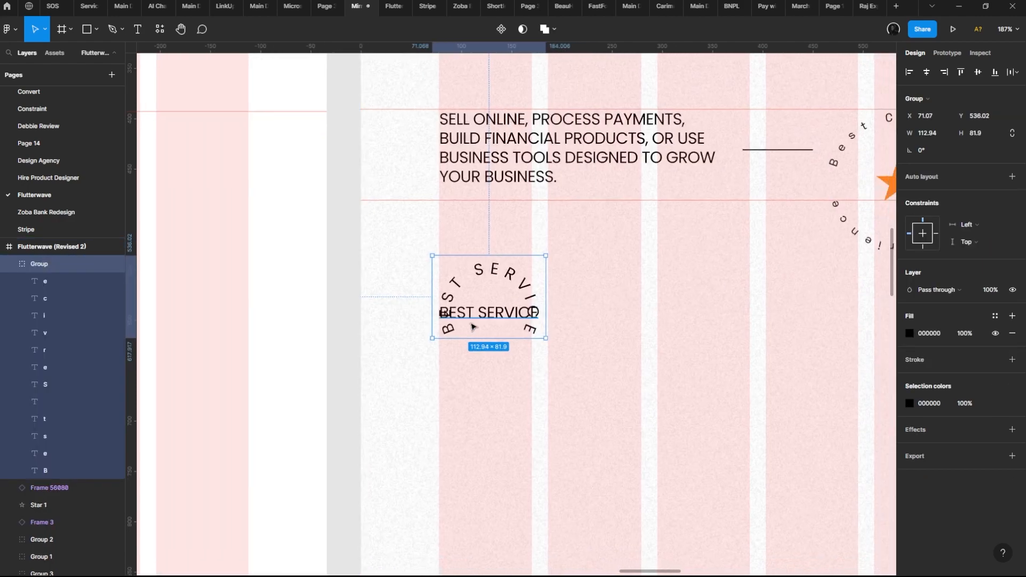
Step: Delete the flat BEST SERVICE text and duplicate the curved group directly below the first arc
{"action": "left_click_drag", "start_coordinate": [472, 325], "coordinate": [687, 275]}
{"action": "key", "text": "Delete"}
{"action": "mouse_move", "coordinate": [519, 298]}
{"action": "left_mouse_down"}
{"action": "mouse_move", "coordinate": [509, 214]}
{"action": "mouse_move", "coordinate": [527, 309]}
{"action": "left_mouse_up"}
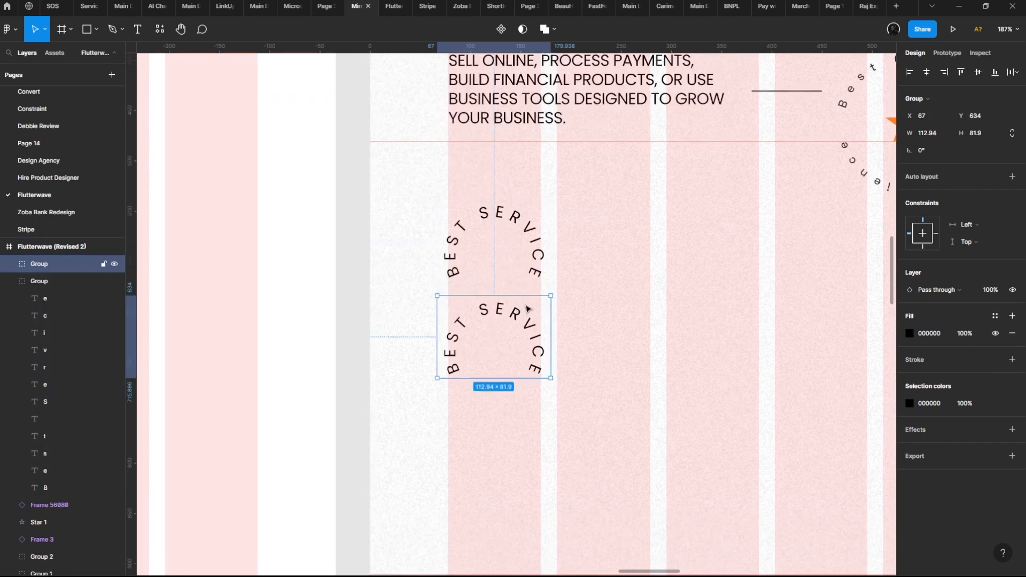
Step: Flip the lower curved copy vertically and move it up to Y 701.9 to close the ring of text
{"action": "right_click", "coordinate": [502, 308]}
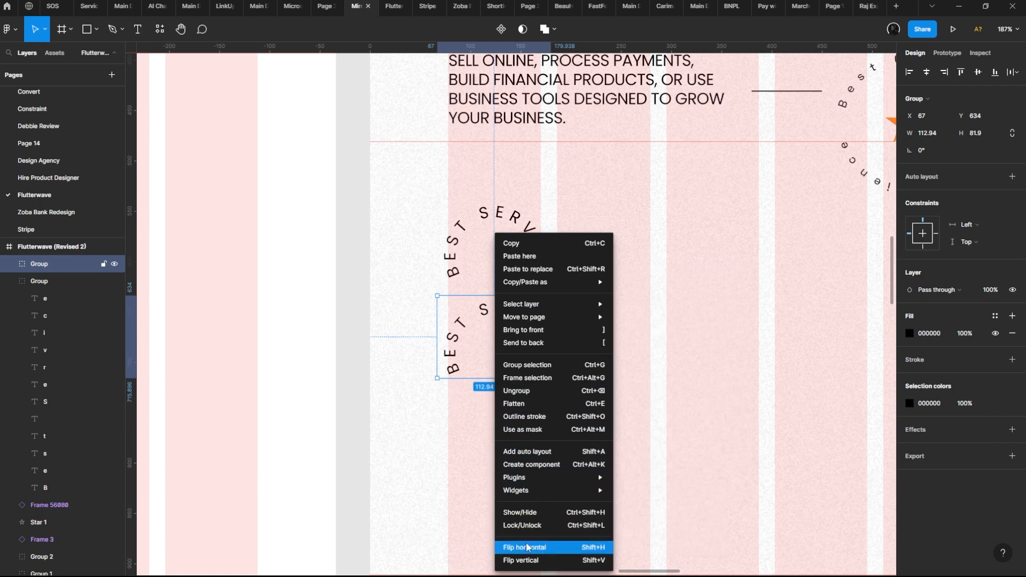
{"action": "left_click", "coordinate": [526, 559]}
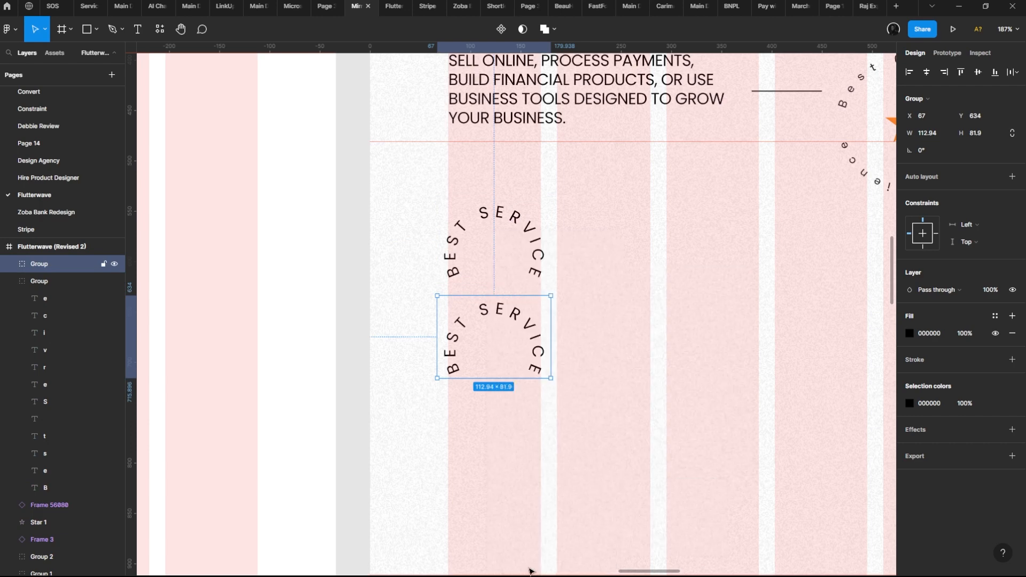
{"action": "right_click", "coordinate": [485, 351]}
{"action": "left_click", "coordinate": [569, 556]}
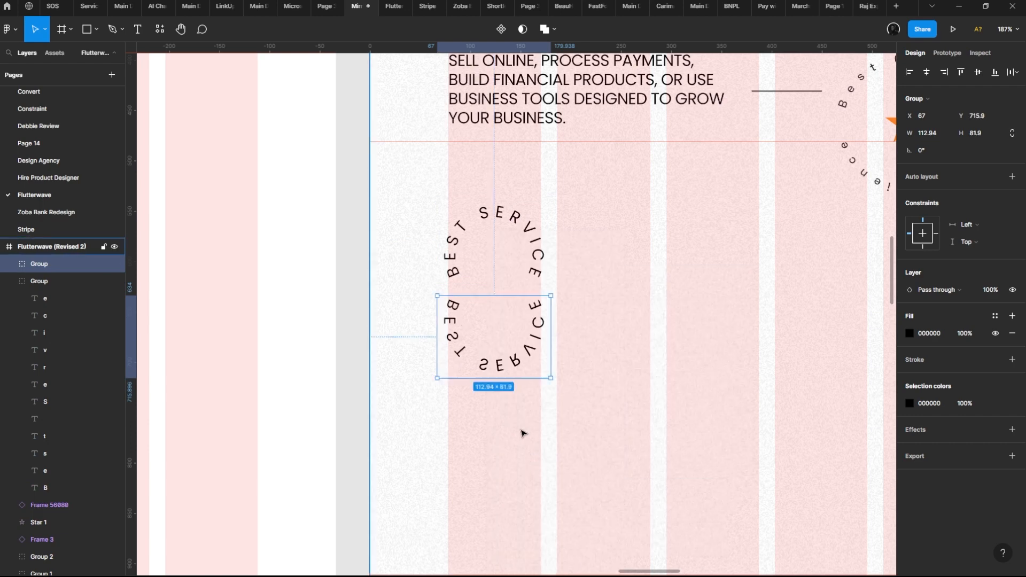
{"action": "scroll", "coordinate": [522, 433], "scroll_direction": "up", "scroll_amount": 5}
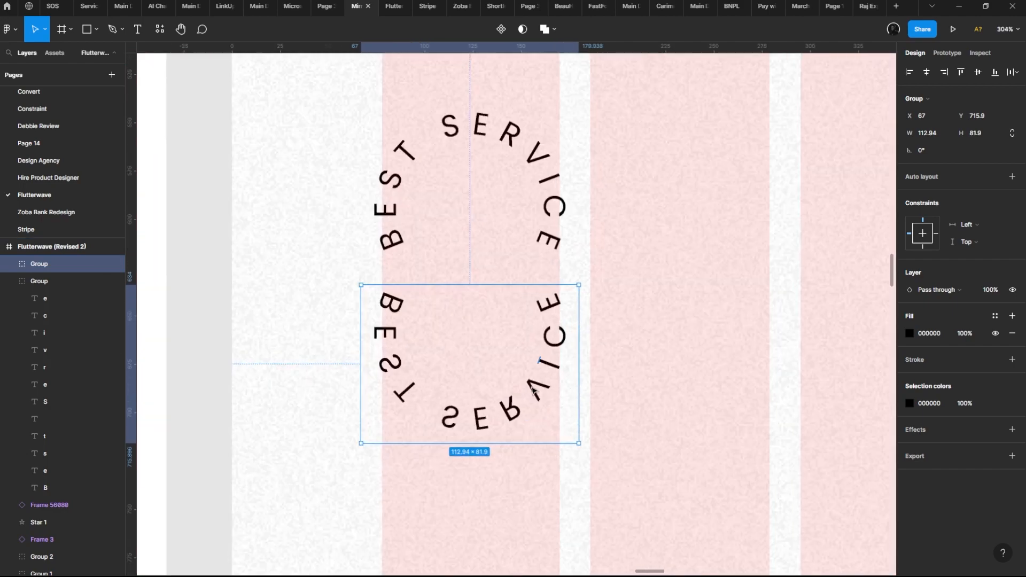
{"action": "scroll", "coordinate": [534, 393], "scroll_direction": "up", "scroll_amount": 3}
{"action": "left_click_drag", "start_coordinate": [577, 448], "coordinate": [556, 398]}
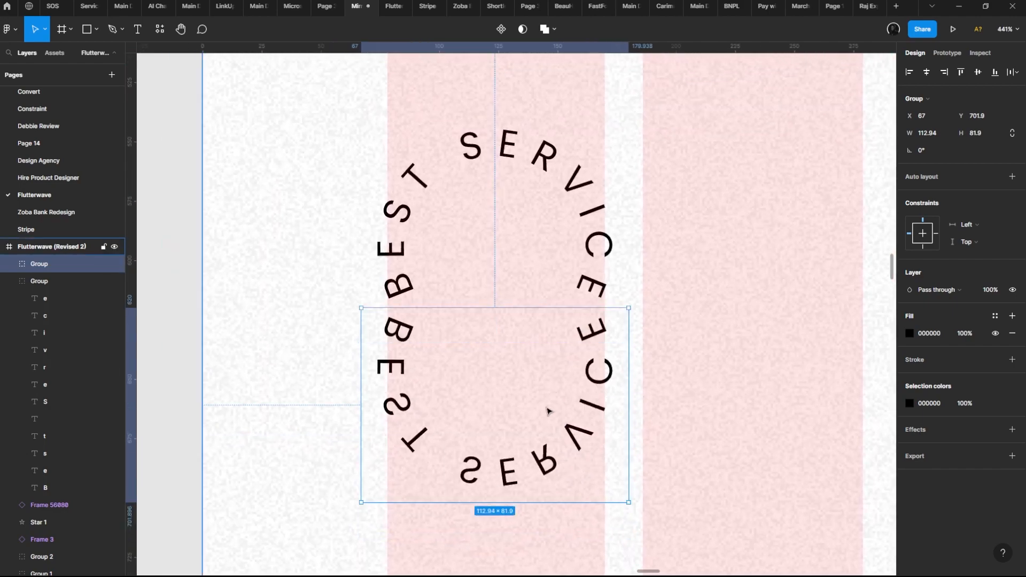
{"action": "scroll", "coordinate": [547, 410], "scroll_direction": "down", "scroll_amount": 10}
{"action": "key", "text": "Escape"}
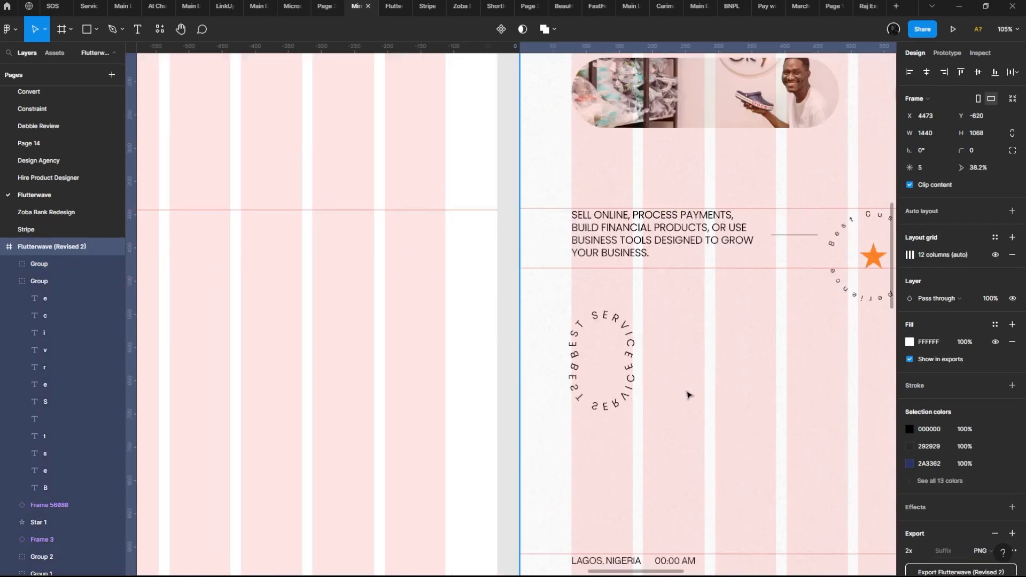
Step: Undo the ring of curved text back to the single flat BEST SERVICE text
{"action": "scroll", "coordinate": [677, 393], "scroll_direction": "up", "scroll_amount": 5}
{"action": "left_click", "coordinate": [566, 359]}
{"action": "key", "text": "ctrl+z"}
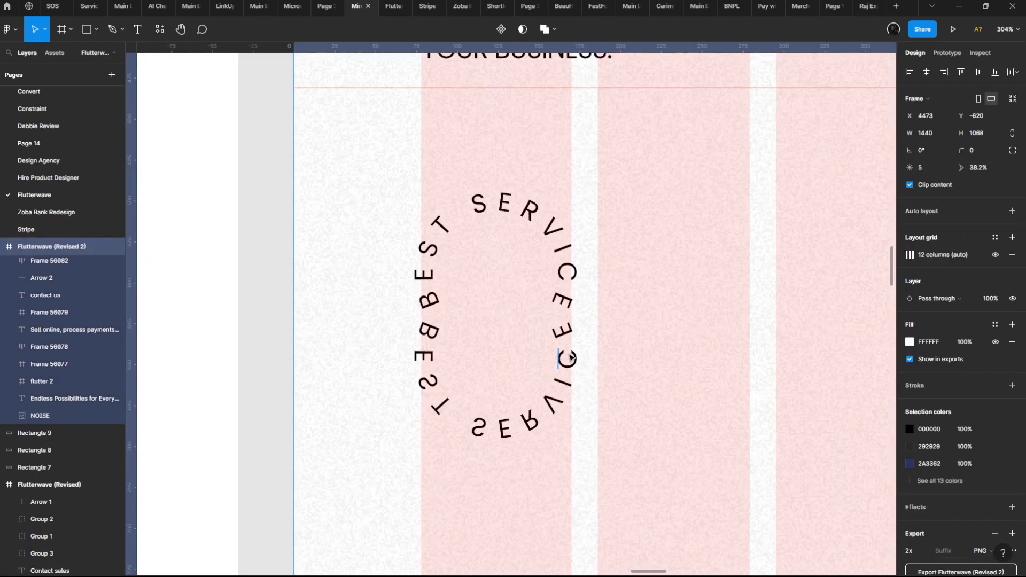
{"action": "key", "text": "ctrl+z"}
{"action": "key", "text": "ctrl+z"}
{"action": "key", "text": "ctrl+z"}
{"action": "key", "text": "ctrl+z"}
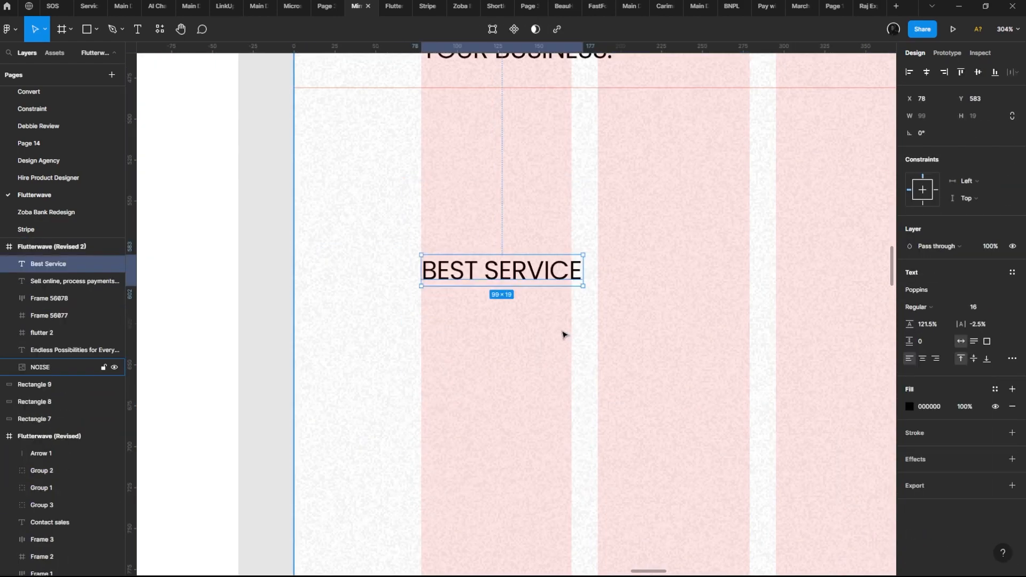
Step: Run ARC on the flat BEST SERVICE text and apply a 25% bend
{"action": "key", "text": "ctrl+slash"}
{"action": "key", "text": "Return"}
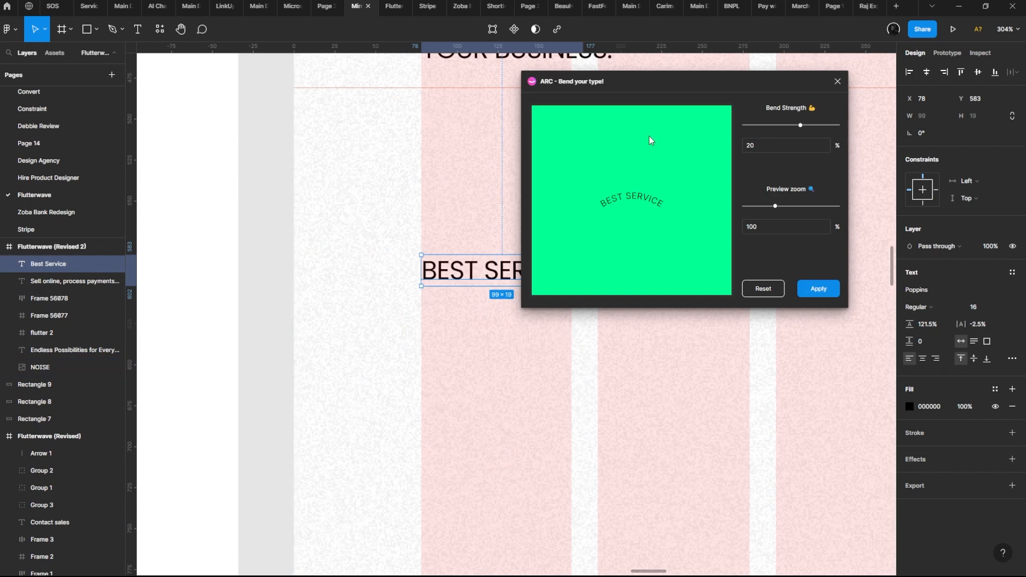
{"action": "left_click", "coordinate": [772, 149]}
{"action": "type", "text": "25"}
{"action": "left_click", "coordinate": [807, 290]}
{"action": "scroll", "coordinate": [499, 213], "scroll_direction": "down", "scroll_amount": 3}
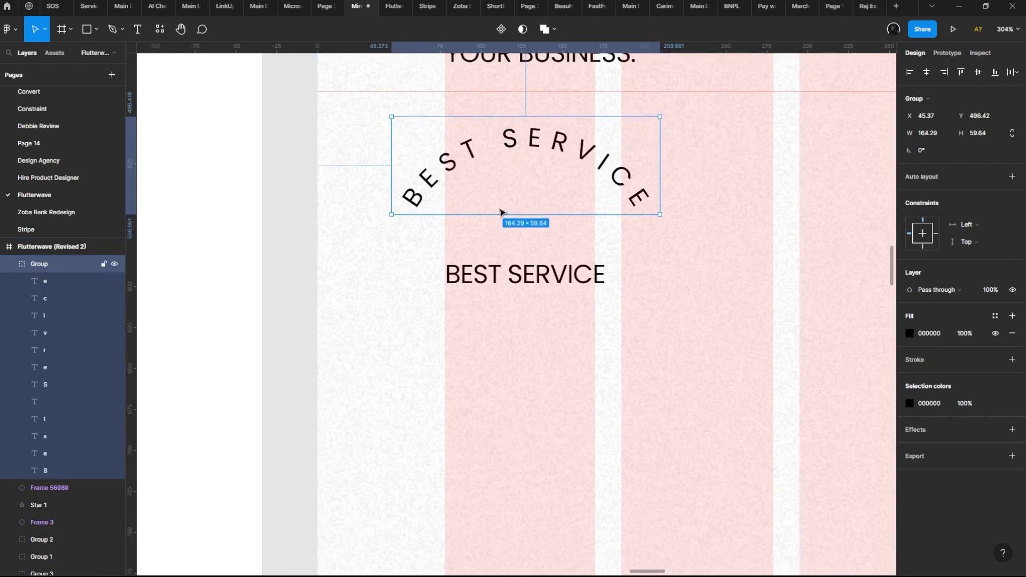
Step: Move the flat BEST SERVICE text below and to the right of the curved version, to X 179, Y 588
{"action": "key", "text": "Escape"}
{"action": "scroll", "coordinate": [480, 259], "scroll_direction": "right", "scroll_amount": 2}
{"action": "scroll", "coordinate": [479, 259], "scroll_direction": "down", "scroll_amount": 1}
{"action": "left_click", "coordinate": [480, 259]}
{"action": "scroll", "coordinate": [479, 267], "scroll_direction": "up", "scroll_amount": 1}
{"action": "left_click", "coordinate": [477, 147]}
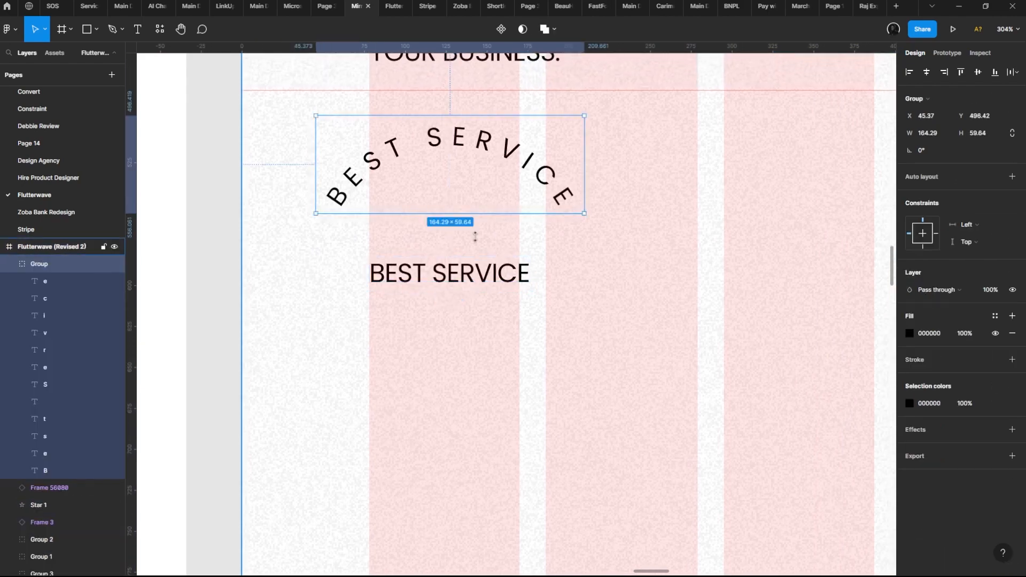
{"action": "left_click_drag", "start_coordinate": [468, 283], "coordinate": [486, 407]}
{"action": "scroll", "coordinate": [460, 427], "scroll_direction": "right", "scroll_amount": 1}
{"action": "scroll", "coordinate": [438, 368], "scroll_direction": "down", "scroll_amount": 4}
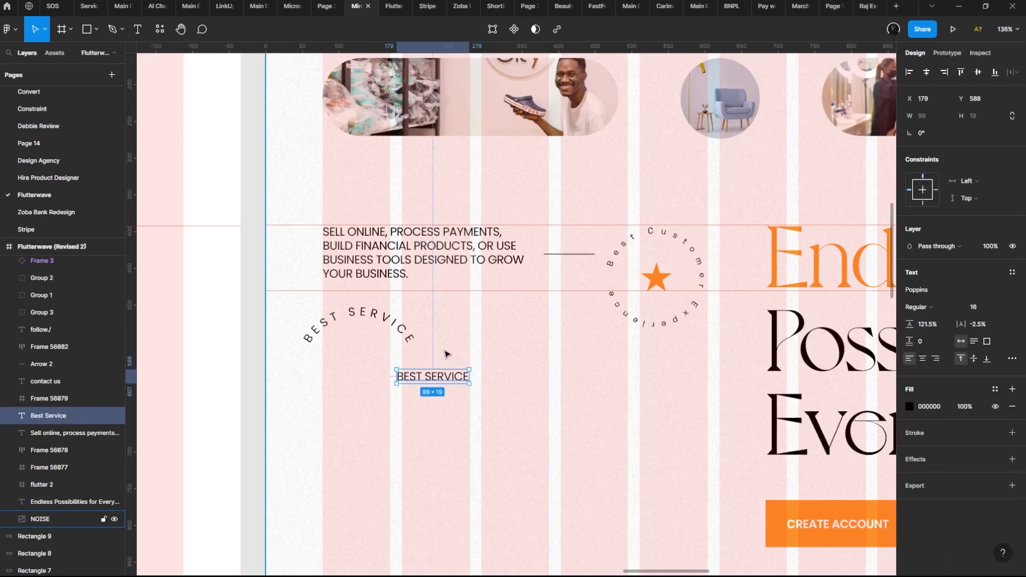
Step: Undo the latest moves of the flat and curved BEST SERVICE texts
{"action": "key", "text": "ctrl+z"}
{"action": "key", "text": "ctrl+z"}
{"action": "key", "text": "ctrl+z"}
{"action": "key", "text": "ctrl+shift+z"}
{"action": "scroll", "coordinate": [447, 323], "scroll_direction": "down", "scroll_amount": 3}
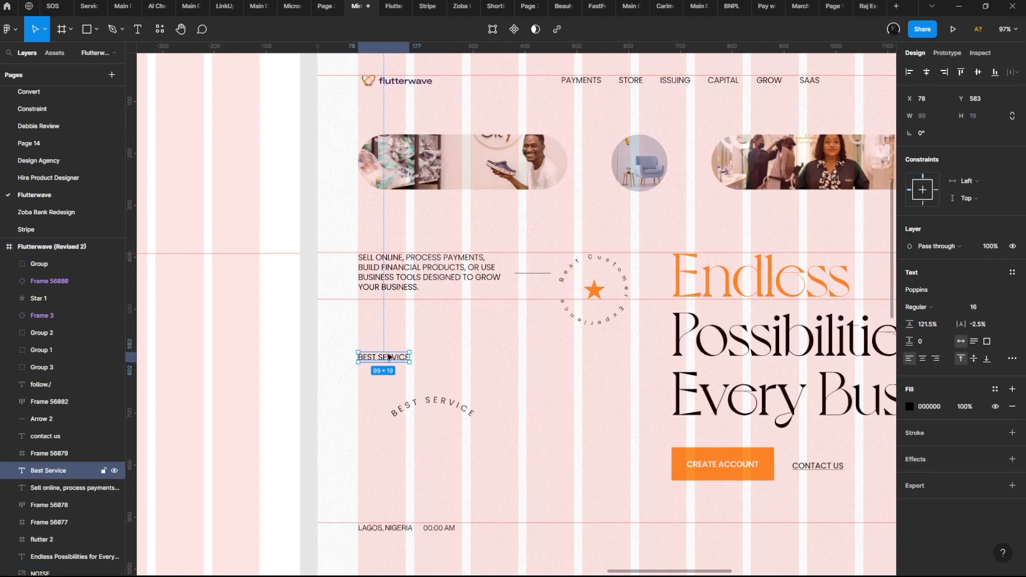
Step: Delete both the flat and the curved BEST SERVICE texts below the intro paragraph
{"action": "left_click", "coordinate": [422, 406]}
{"action": "left_click", "coordinate": [421, 405]}
{"action": "left_click", "coordinate": [377, 357], "text": "shift"}
{"action": "left_click_drag", "start_coordinate": [364, 348], "coordinate": [297, 330]}
{"action": "key", "text": "Delete"}
{"action": "left_click_drag", "start_coordinate": [483, 351], "coordinate": [480, 365]}
{"action": "scroll", "coordinate": [442, 302], "scroll_direction": "up", "scroll_amount": 3}
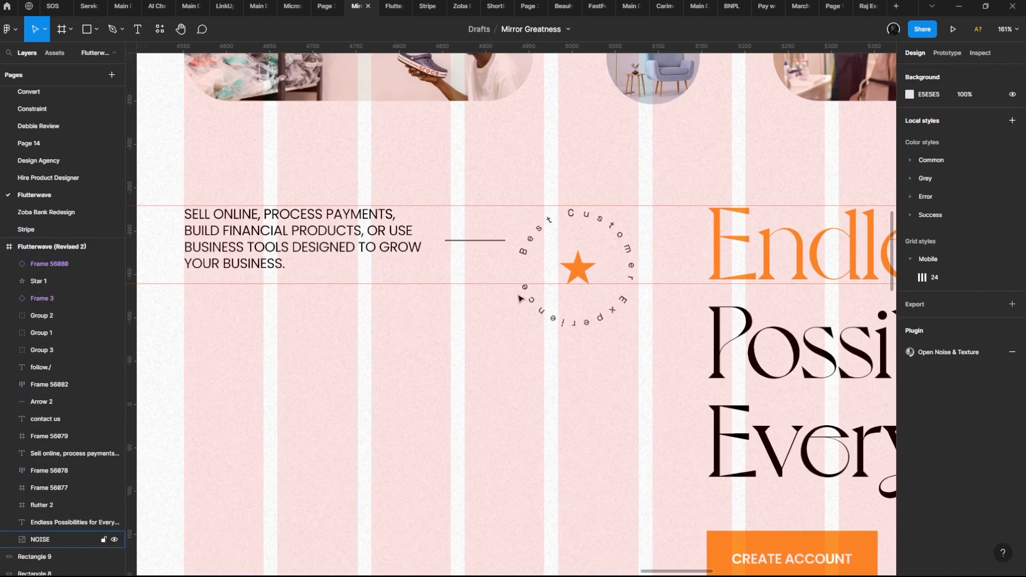
Step: Select the orange star at the centre of the circular badge and show the list of shape tools
{"action": "left_click", "coordinate": [582, 274]}
{"action": "left_click_drag", "start_coordinate": [583, 276], "coordinate": [540, 242]}
{"action": "key", "text": "ctrl+z"}
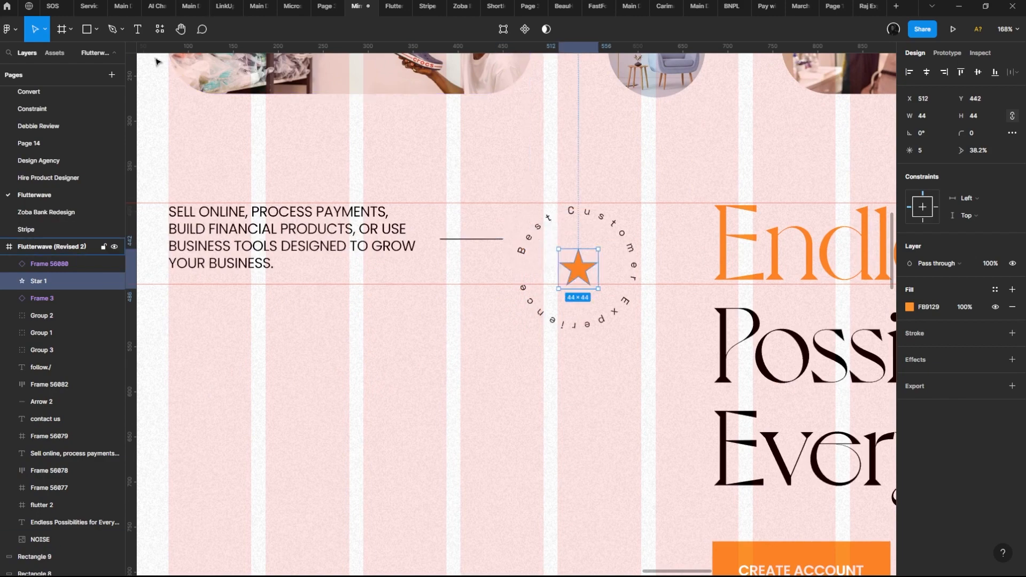
{"action": "left_click", "coordinate": [96, 29]}
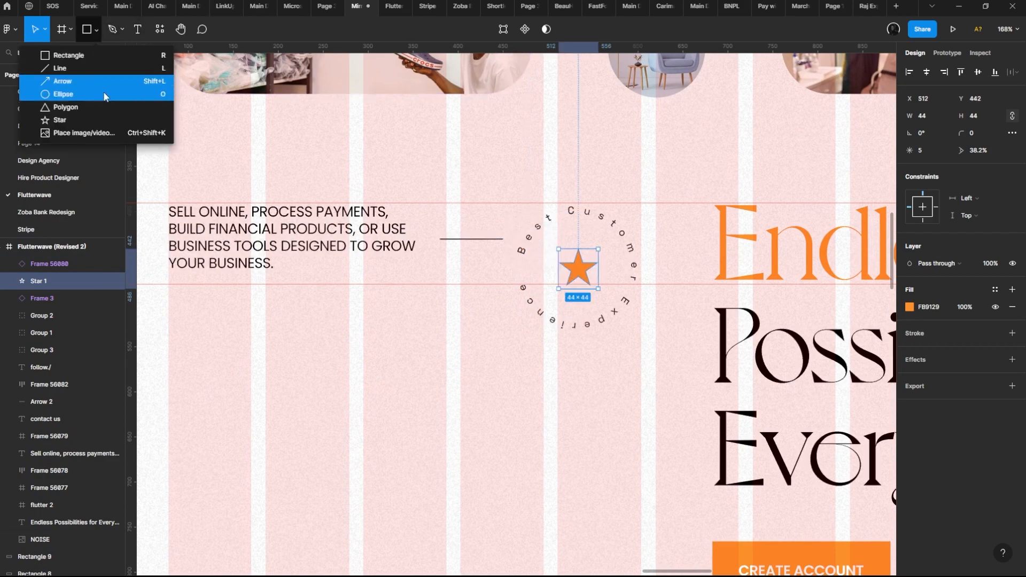
{"action": "key", "text": "Escape"}
Step: Select the hero's intro paragraph, the connecting line and the orange star together to point out that group
{"action": "left_click", "coordinate": [445, 381]}
{"action": "scroll", "coordinate": [445, 380], "scroll_direction": "up", "scroll_amount": 2}
{"action": "scroll", "coordinate": [459, 392], "scroll_direction": "down", "scroll_amount": 5}
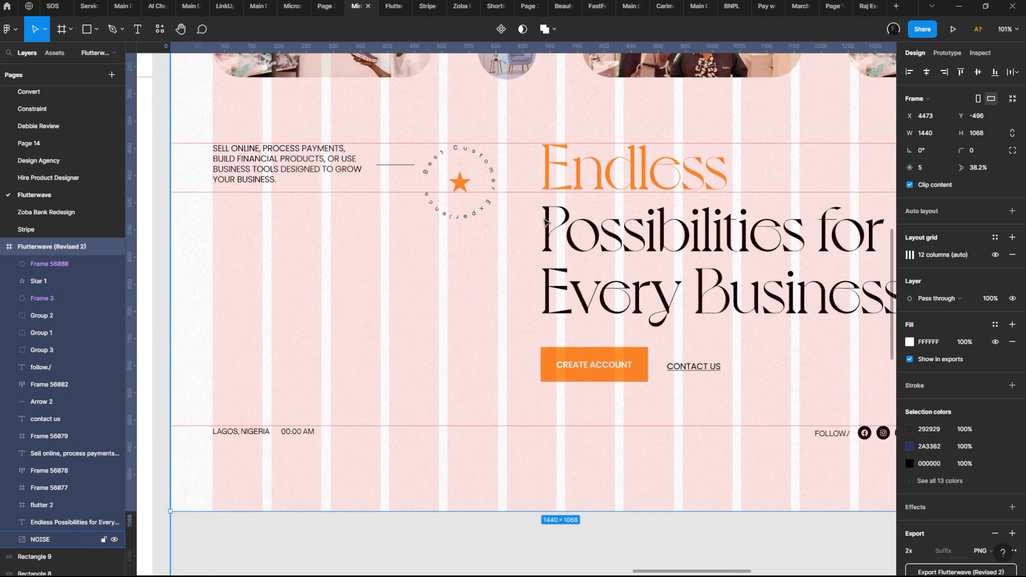
{"action": "scroll", "coordinate": [527, 321], "scroll_direction": "down", "scroll_amount": 3}
{"action": "scroll", "coordinate": [529, 328], "scroll_direction": "up", "scroll_amount": 3}
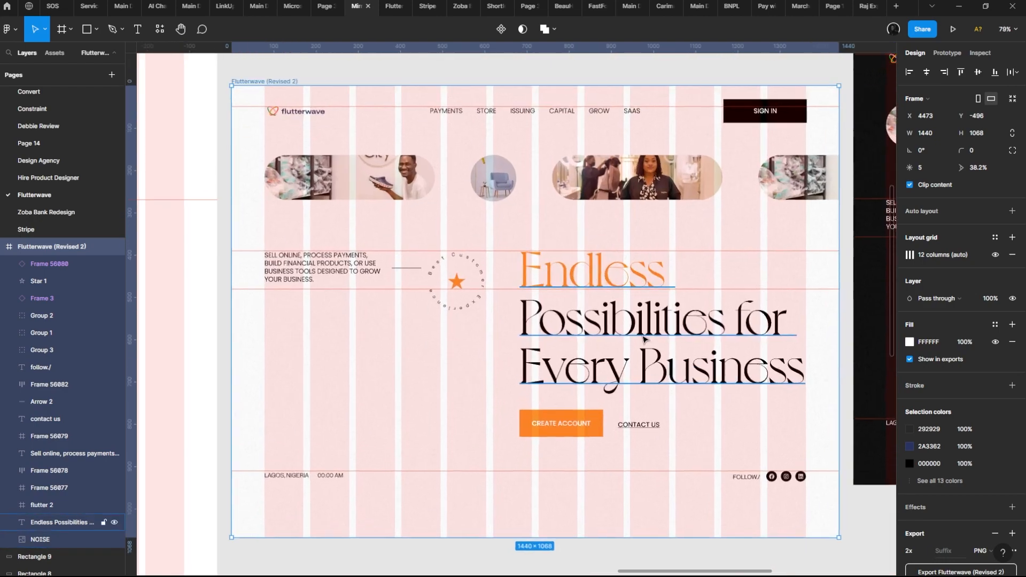
{"action": "scroll", "coordinate": [440, 254], "scroll_direction": "up", "scroll_amount": 2}
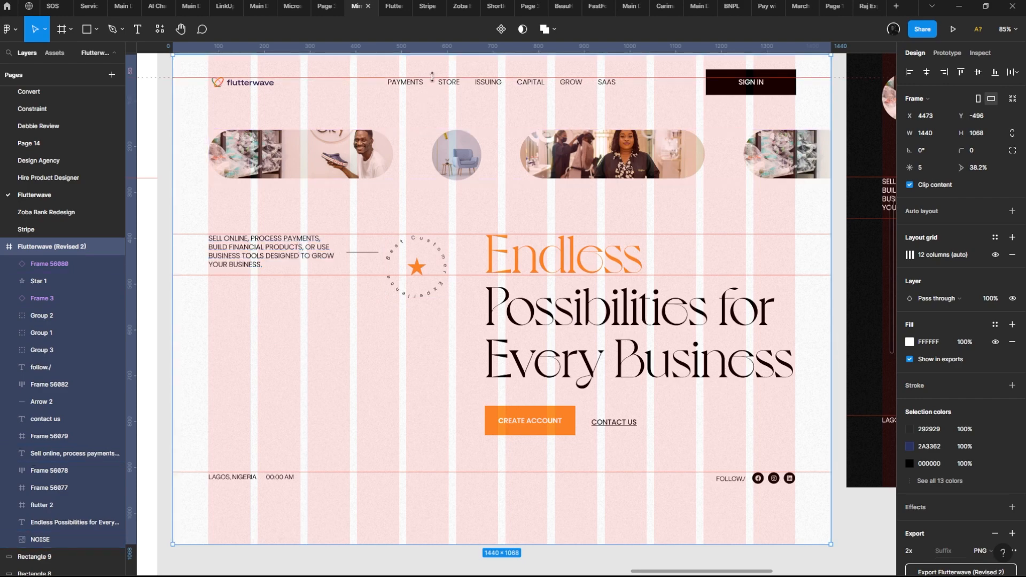
{"action": "left_click_drag", "start_coordinate": [462, 373], "coordinate": [474, 375]}
{"action": "left_click", "coordinate": [270, 259]}
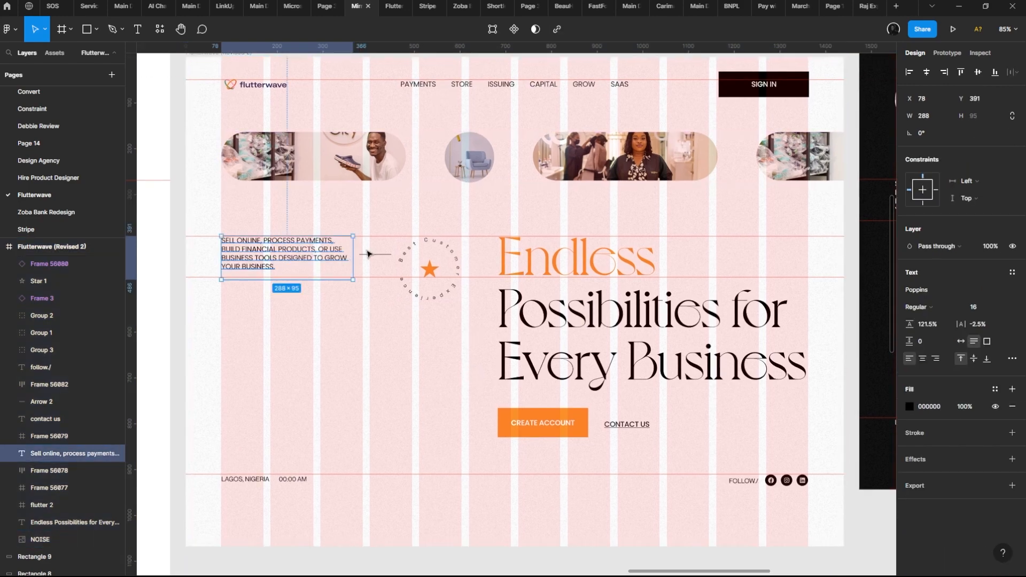
{"action": "left_click", "coordinate": [376, 258]}
{"action": "left_click", "coordinate": [381, 257]}
{"action": "left_click", "coordinate": [329, 259], "text": "shift"}
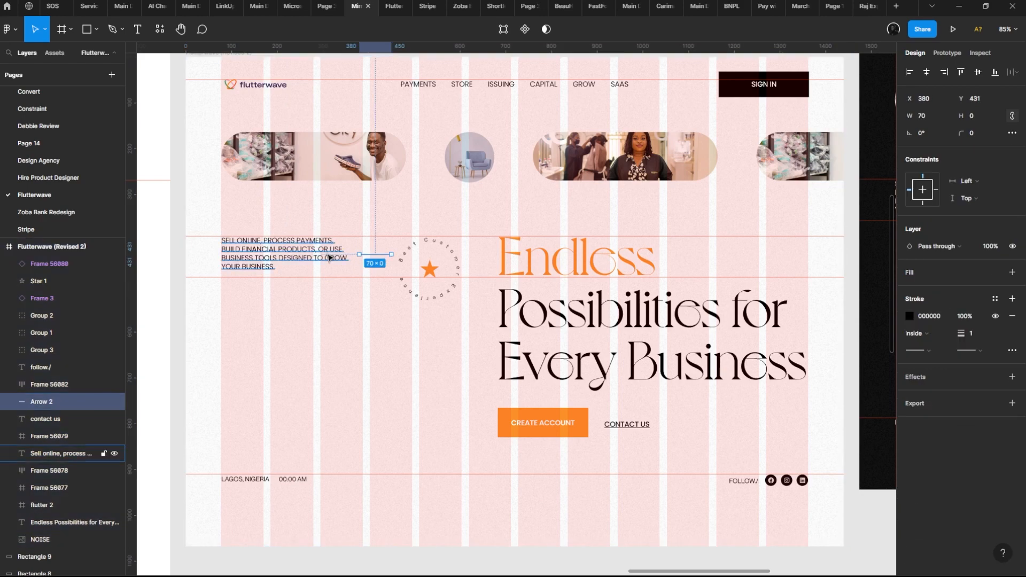
{"action": "left_click", "coordinate": [429, 269], "text": "shift"}
Step: Add a vertical guide at about X 648 between the circular badge and the headline
{"action": "left_click_drag", "start_coordinate": [157, 195], "coordinate": [403, 204]}
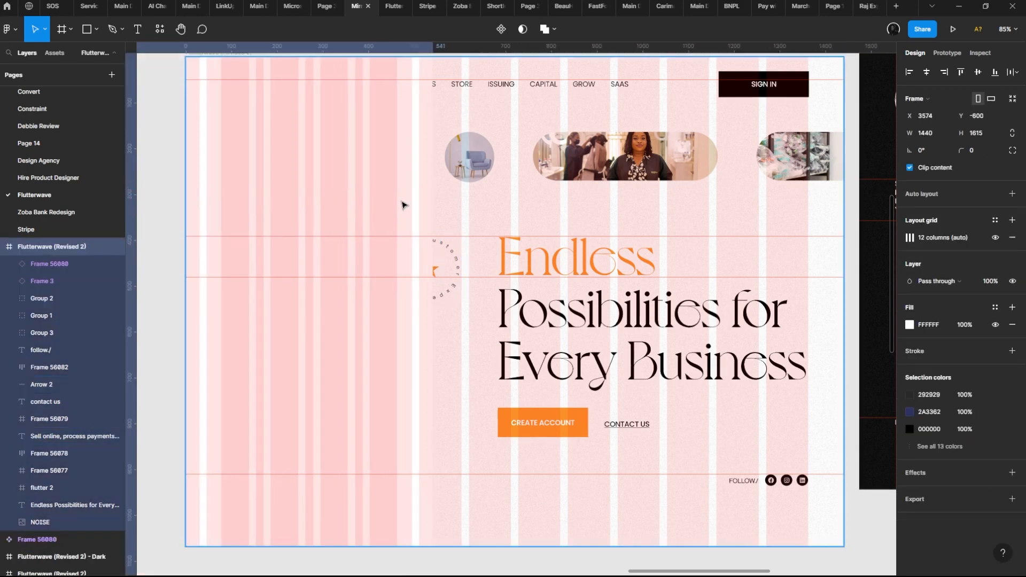
{"action": "key", "text": "ctrl+z"}
{"action": "left_click_drag", "start_coordinate": [131, 170], "coordinate": [316, 175]}
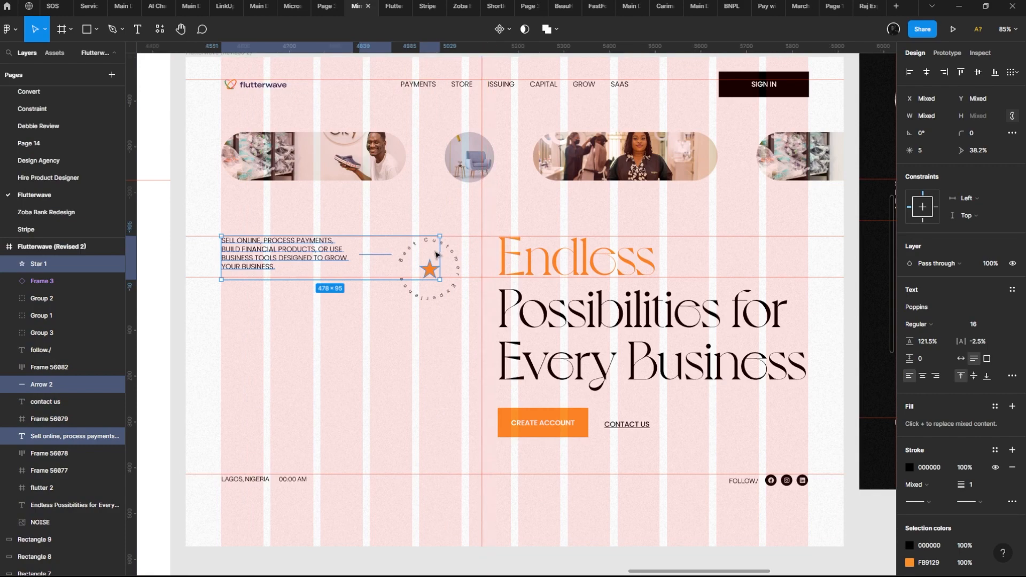
{"action": "scroll", "coordinate": [436, 254], "scroll_direction": "down", "scroll_amount": 1}
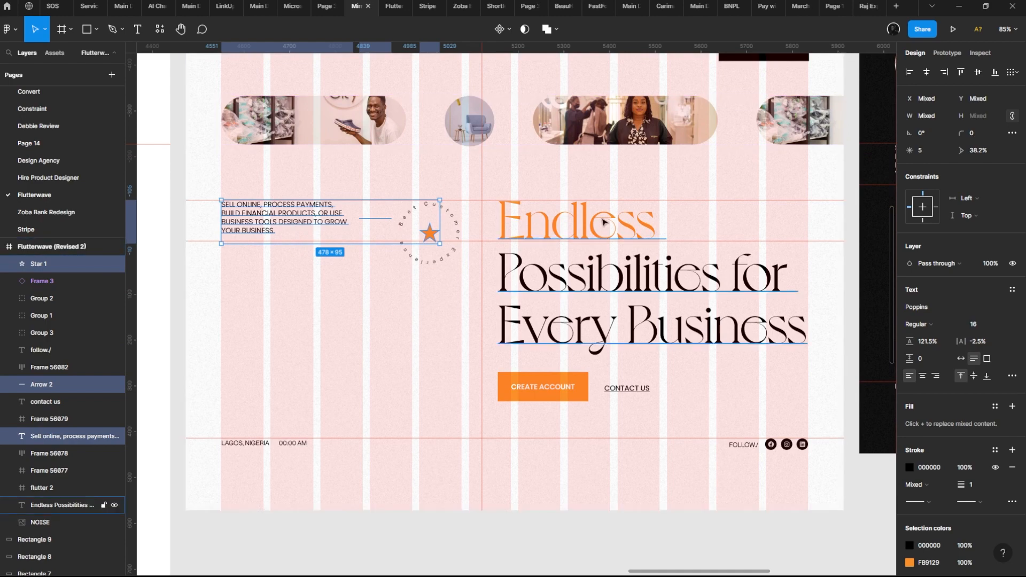
{"action": "scroll", "coordinate": [565, 277], "scroll_direction": "up", "scroll_amount": 1}
{"action": "scroll", "coordinate": [328, 262], "scroll_direction": "down", "scroll_amount": 3}
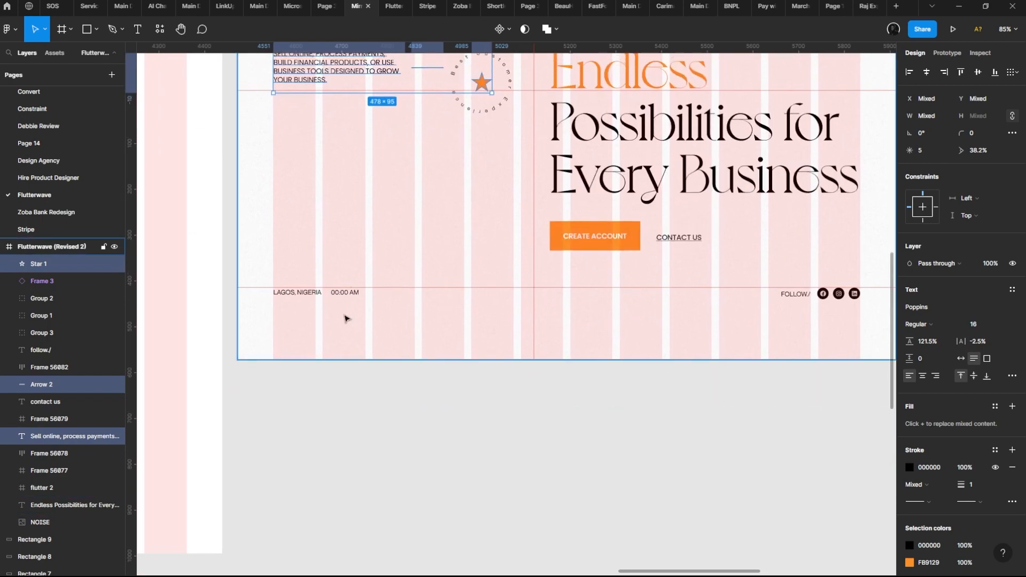
Step: Select the LAGOS, NIGERIA location and time row in the footer and examine the FOLLOW icons opposite it
{"action": "scroll", "coordinate": [313, 323], "scroll_direction": "up", "scroll_amount": 1}
{"action": "left_click_drag", "start_coordinate": [313, 322], "coordinate": [239, 363]}
{"action": "left_click", "coordinate": [246, 330]}
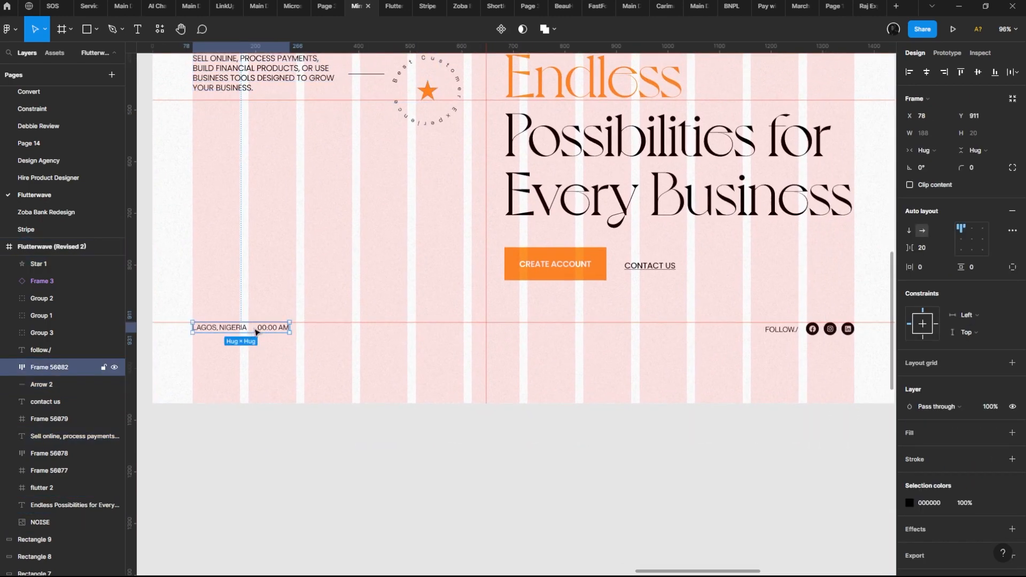
{"action": "scroll", "coordinate": [554, 322], "scroll_direction": "right", "scroll_amount": 2}
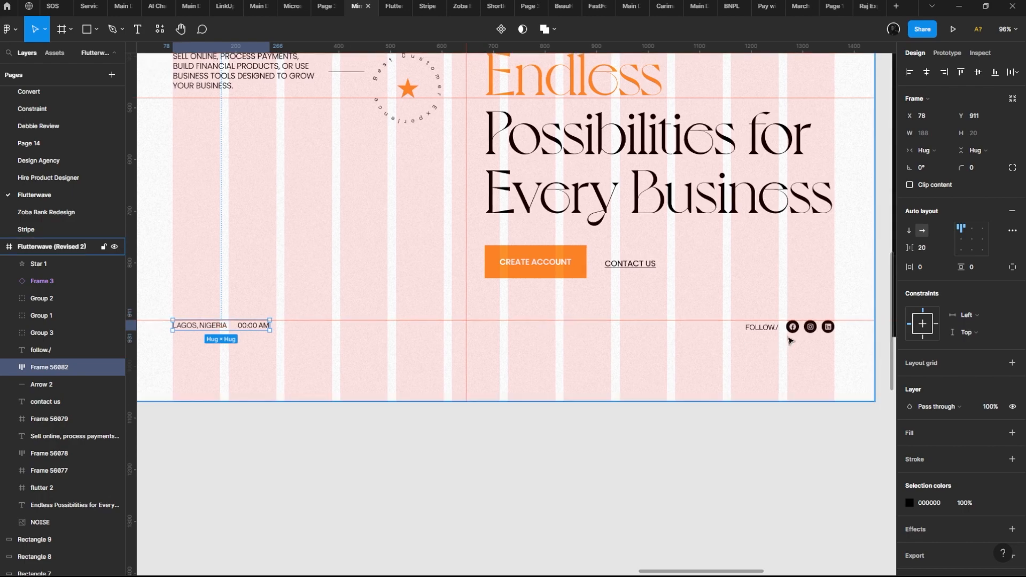
Step: Watch the animated page in the running prototype preview and return to the Mirror Greatness design file
{"action": "left_click", "coordinate": [395, 5]}
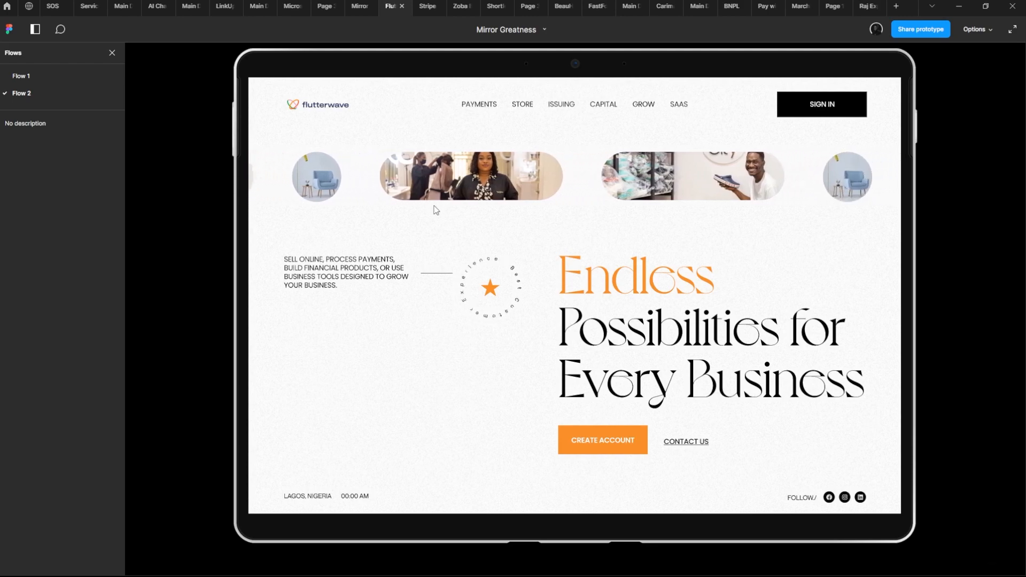
{"action": "left_click", "coordinate": [360, 6]}
{"action": "left_click_drag", "start_coordinate": [553, 267], "coordinate": [561, 420]}
{"action": "scroll", "coordinate": [562, 422], "scroll_direction": "down", "scroll_amount": 3}
{"action": "scroll", "coordinate": [614, 370], "scroll_direction": "up", "scroll_amount": 2}
{"action": "left_click_drag", "start_coordinate": [611, 356], "coordinate": [603, 285]}
Step: Select the NOISE image layer covering the Revised 2 frame, close its image fill editor and examine the grain
{"action": "left_click", "coordinate": [724, 199]}
{"action": "double_click", "coordinate": [726, 199]}
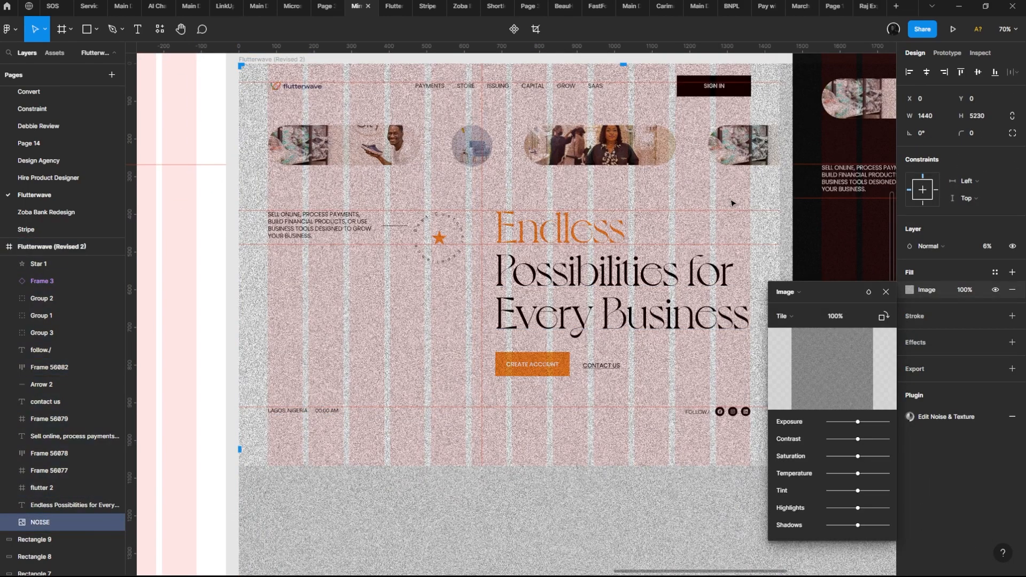
{"action": "key", "text": "Escape"}
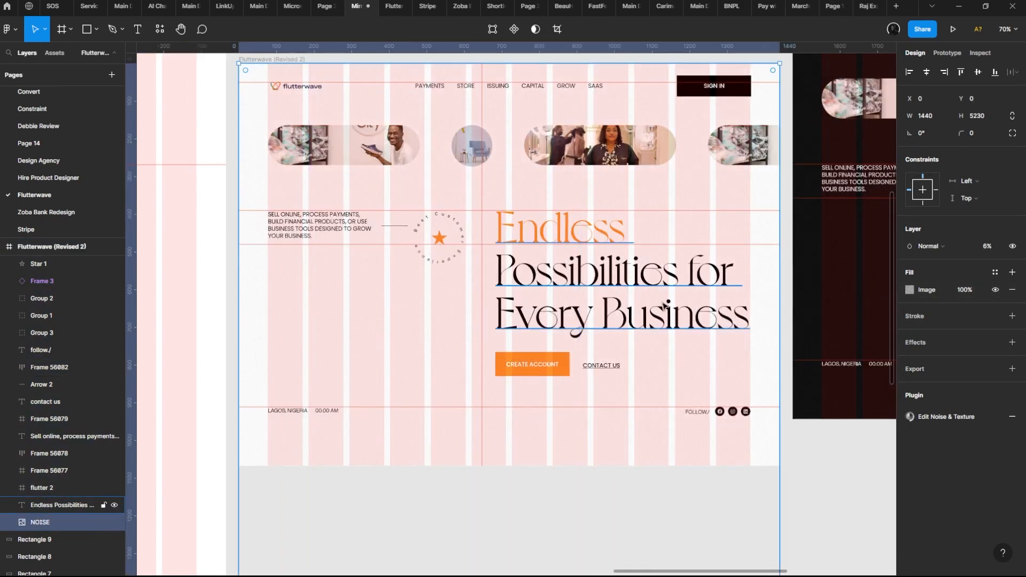
{"action": "scroll", "coordinate": [530, 259], "scroll_direction": "up", "scroll_amount": 5}
{"action": "scroll", "coordinate": [415, 224], "scroll_direction": "down", "scroll_amount": 3}
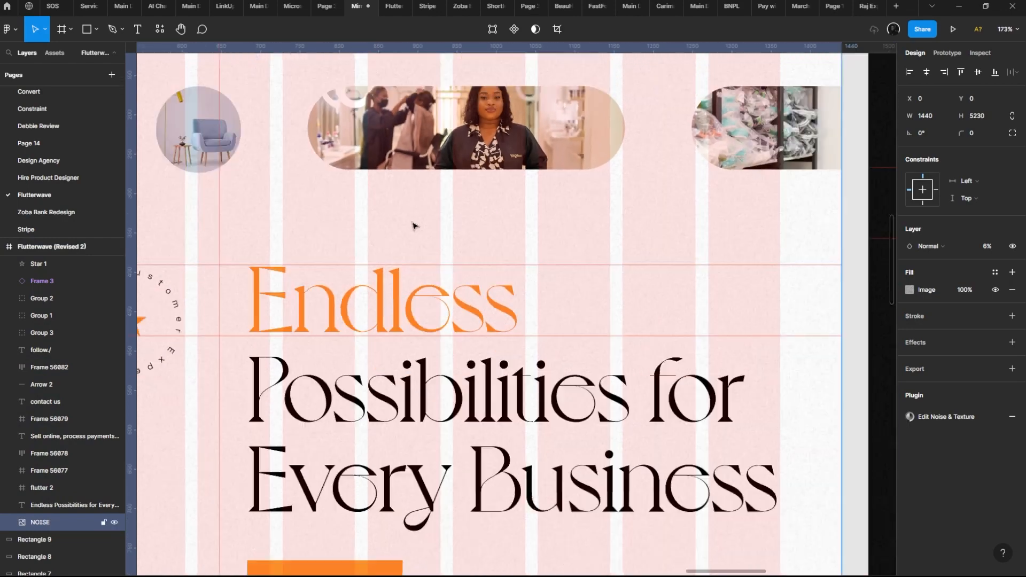
{"action": "scroll", "coordinate": [422, 248], "scroll_direction": "up", "scroll_amount": 1}
{"action": "left_click_drag", "start_coordinate": [422, 247], "coordinate": [553, 267]}
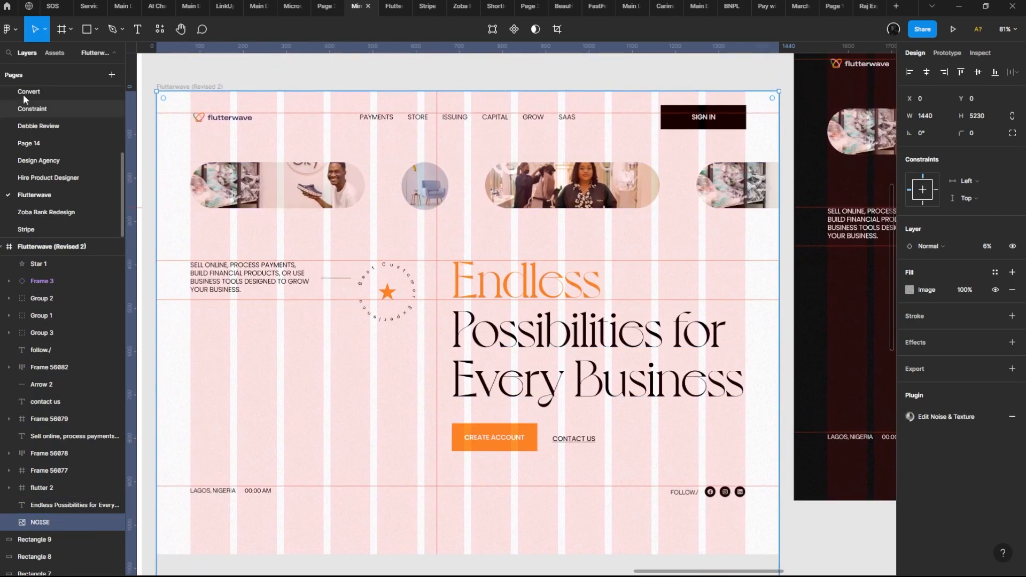
Step: Search the plugins for noise and run Noise & Texture with the NOISE layer selected
{"action": "left_click", "coordinate": [167, 33]}
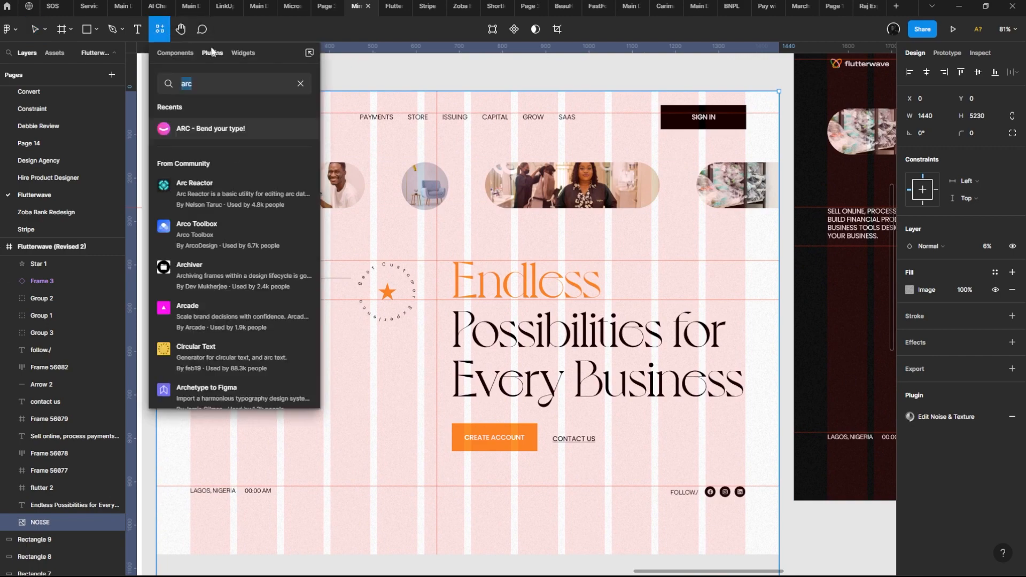
{"action": "key", "text": "Return"}
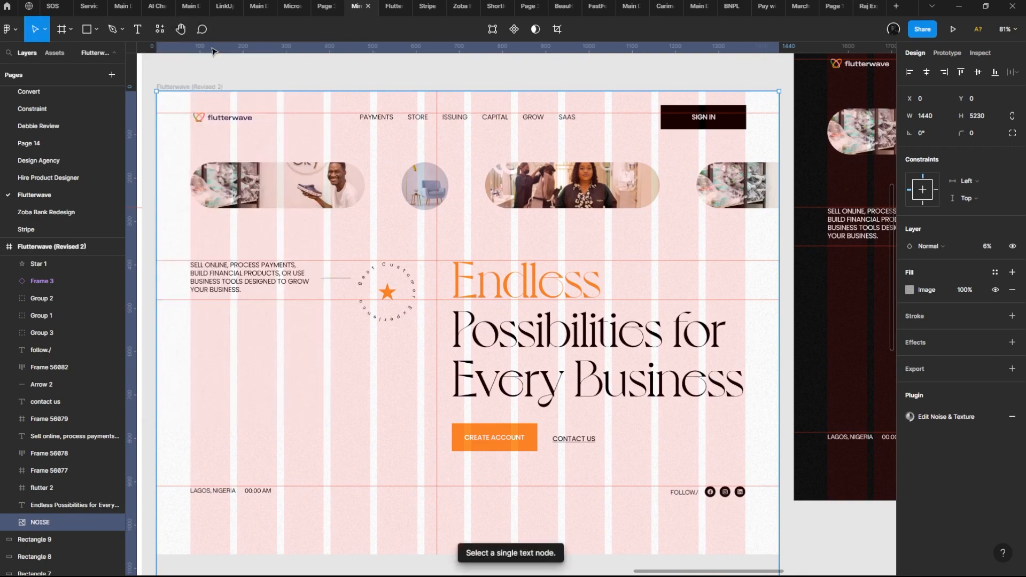
{"action": "left_click", "coordinate": [155, 37]}
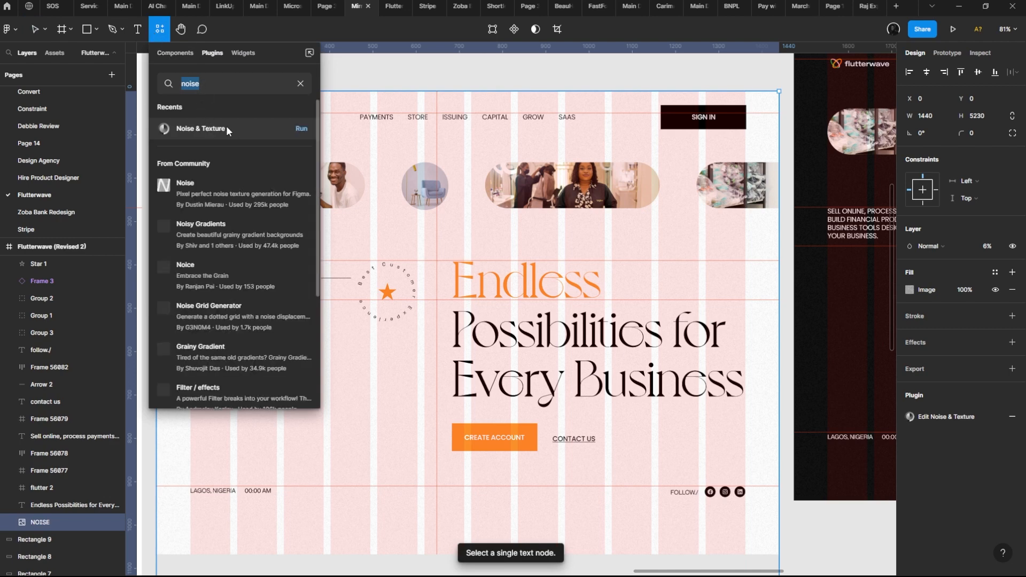
{"action": "scroll", "coordinate": [700, 262], "scroll_direction": "down", "scroll_amount": 4}
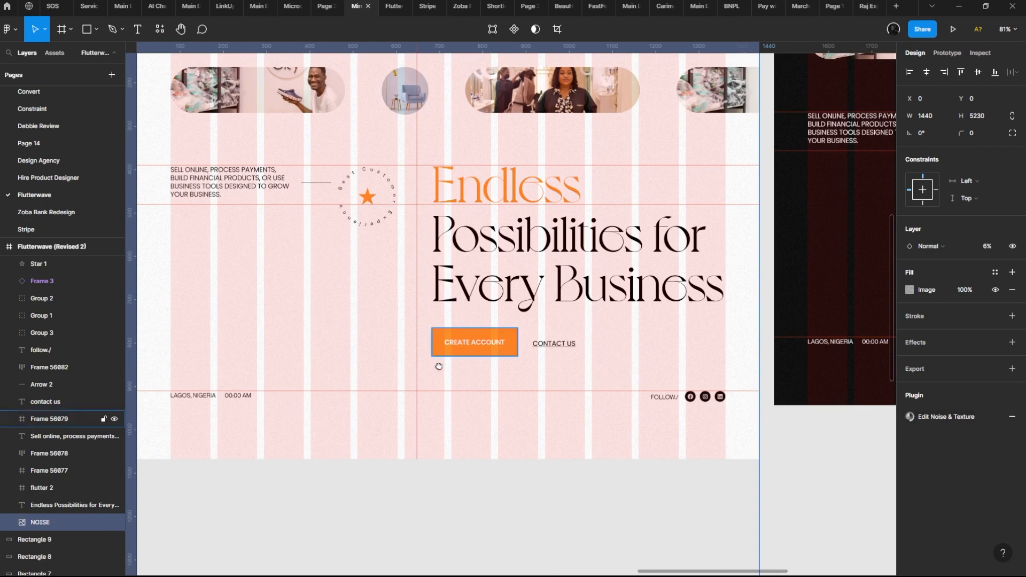
{"action": "left_click_drag", "start_coordinate": [438, 367], "coordinate": [436, 438]}
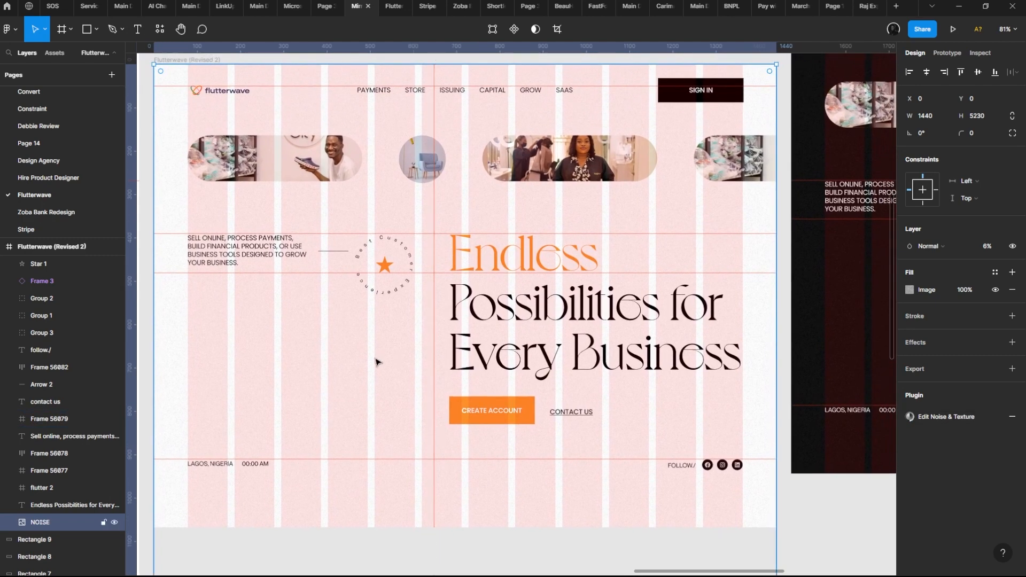
{"action": "left_click_drag", "start_coordinate": [376, 359], "coordinate": [333, 364]}
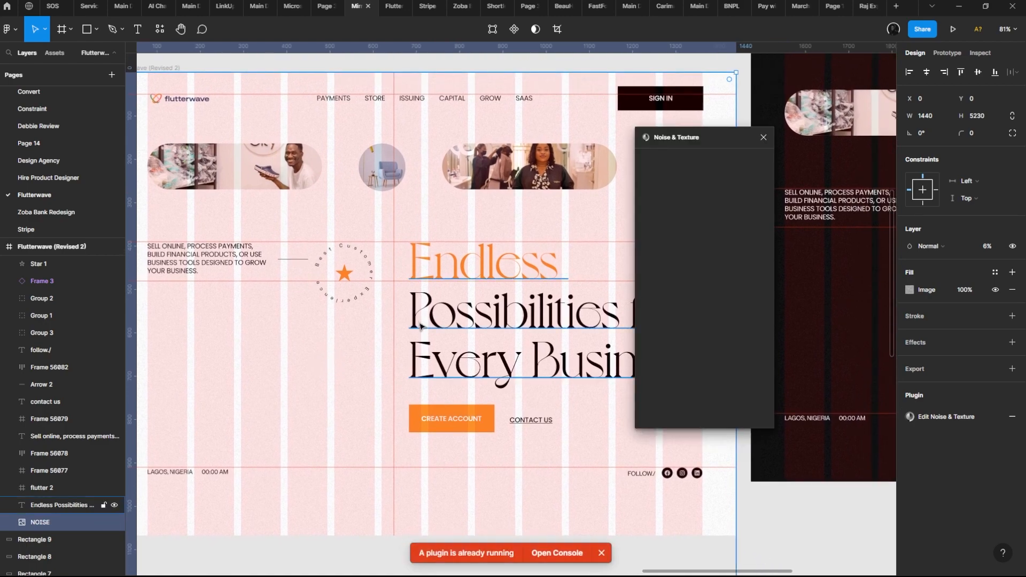
Step: Examine the noise settings in the Noise & Texture plugin and close it without adding anything
{"action": "scroll", "coordinate": [480, 347], "scroll_direction": "down", "scroll_amount": 1}
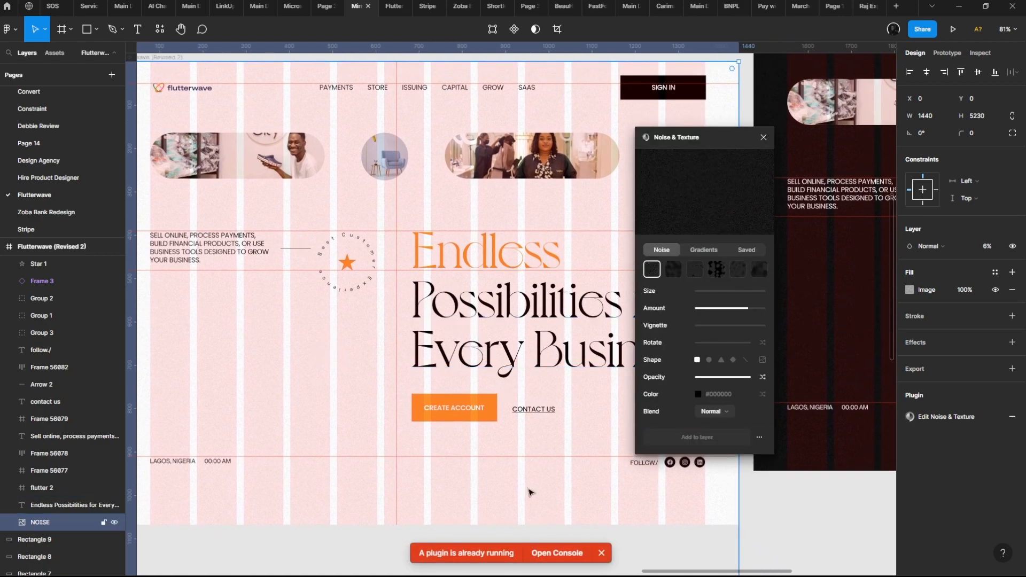
{"action": "left_click", "coordinate": [603, 560]}
{"action": "left_click_drag", "start_coordinate": [476, 442], "coordinate": [517, 469]}
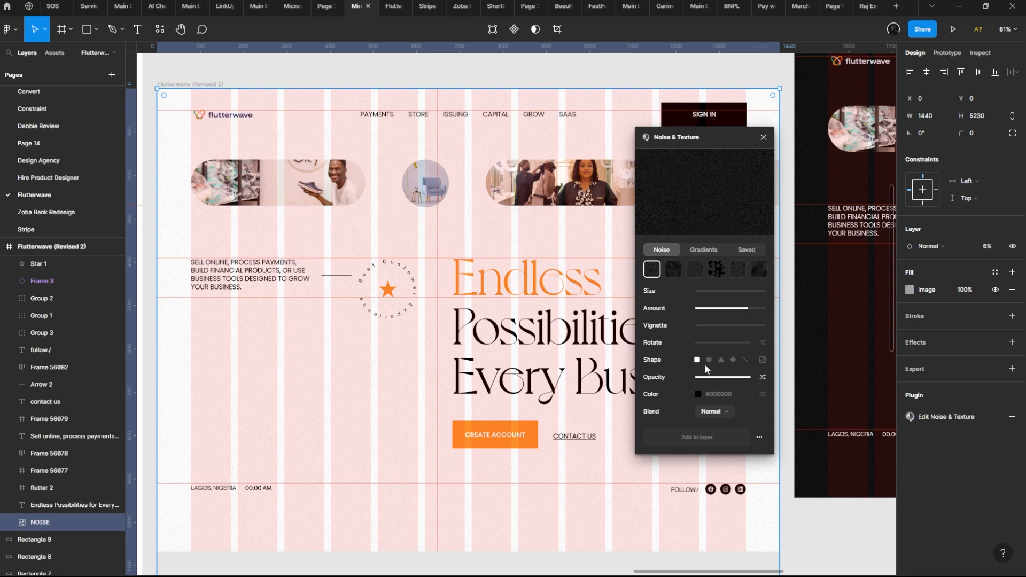
{"action": "left_click", "coordinate": [763, 138]}
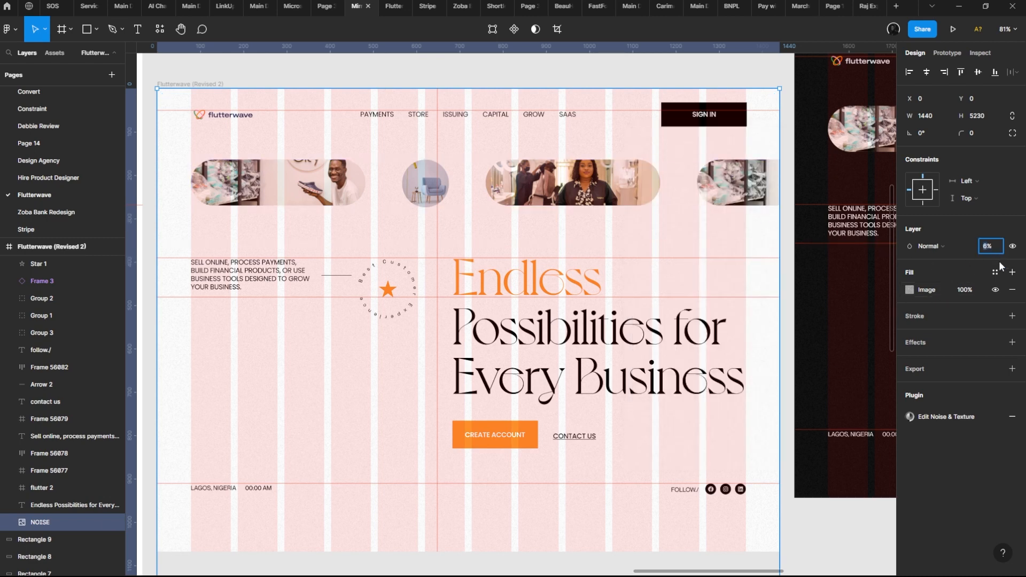
Step: Try the NOISE layer at 100% opacity and undo the change
{"action": "key", "text": "Return"}
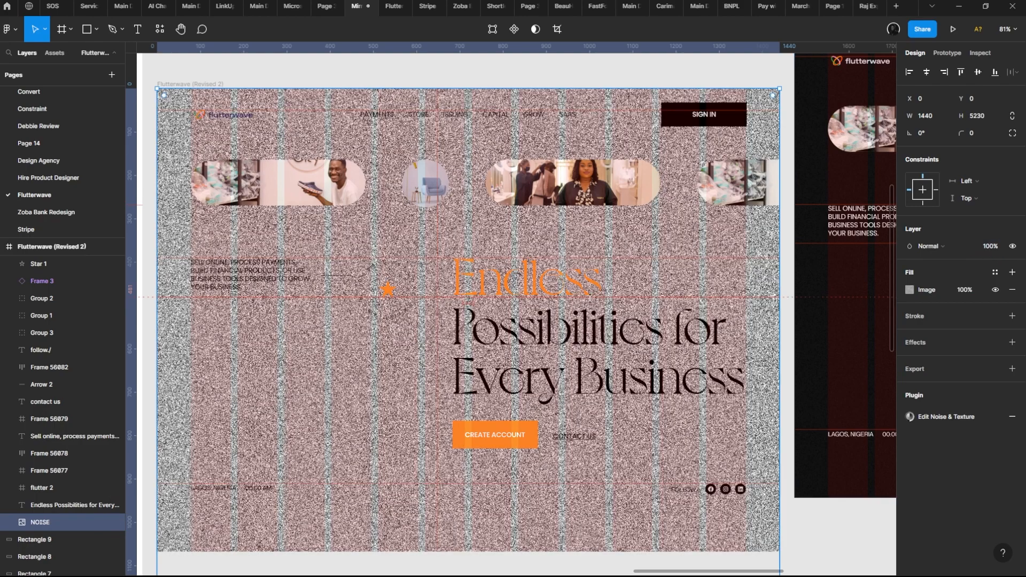
{"action": "key", "text": "ctrl+z"}
{"action": "scroll", "coordinate": [429, 172], "scroll_direction": "up", "scroll_amount": 6}
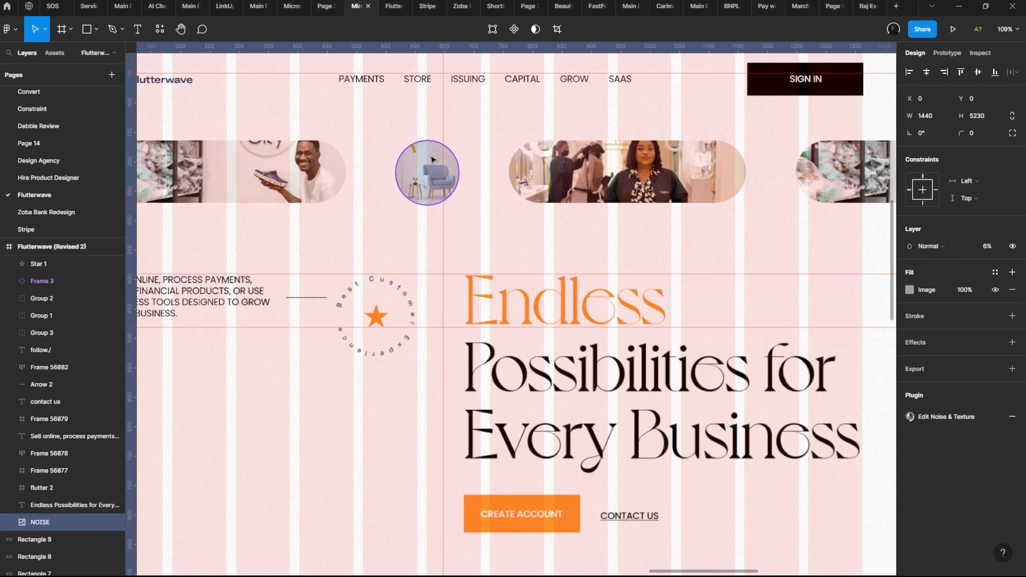
{"action": "scroll", "coordinate": [475, 136], "scroll_direction": "down", "scroll_amount": 2}
{"action": "scroll", "coordinate": [473, 136], "scroll_direction": "down", "scroll_amount": 5}
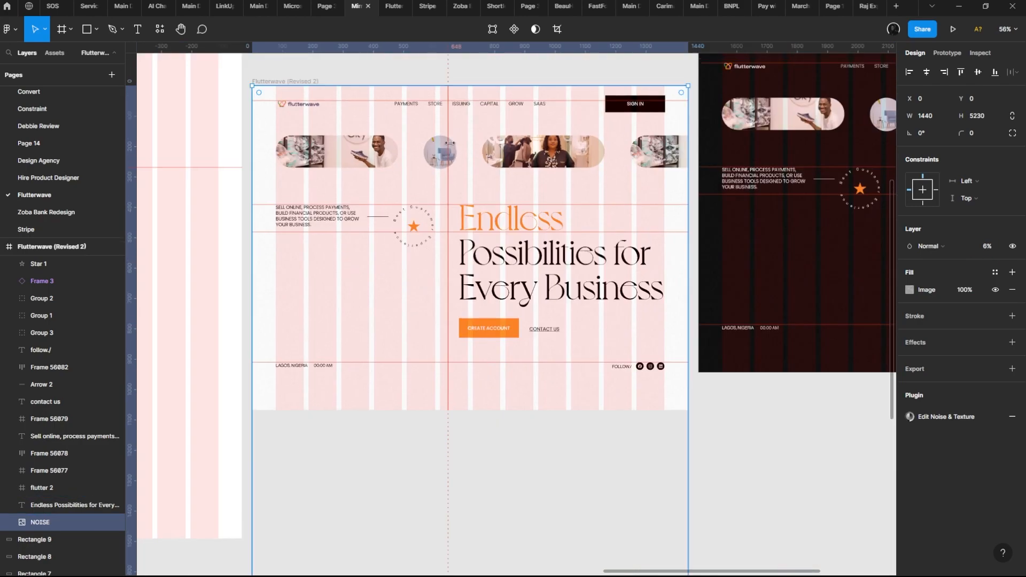
Step: Move the light Flutterwave (Revised 2) design frame up until its top edge lines up with the blank frame beside it
{"action": "scroll", "coordinate": [559, 178], "scroll_direction": "up", "scroll_amount": 3}
{"action": "left_click_drag", "start_coordinate": [585, 225], "coordinate": [644, 192]}
{"action": "left_click_drag", "start_coordinate": [567, 326], "coordinate": [539, 295]}
{"action": "scroll", "coordinate": [368, 187], "scroll_direction": "down", "scroll_amount": 2}
{"action": "left_click_drag", "start_coordinate": [390, 193], "coordinate": [351, 220]}
{"action": "scroll", "coordinate": [427, 223], "scroll_direction": "down", "scroll_amount": 2}
{"action": "scroll", "coordinate": [443, 222], "scroll_direction": "up", "scroll_amount": 1}
{"action": "left_click_drag", "start_coordinate": [444, 221], "coordinate": [515, 233]}
{"action": "left_click", "coordinate": [360, 123]}
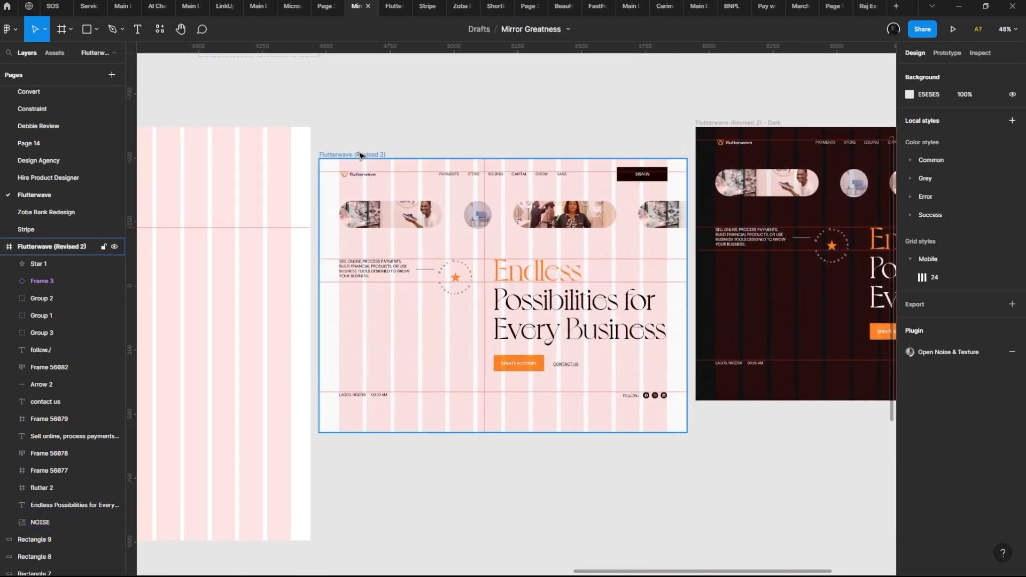
{"action": "left_click_drag", "start_coordinate": [360, 154], "coordinate": [364, 123]}
Step: Try all layers inside the blank Flutterwave (Revised 2) frame at 100% opacity and undo the change
{"action": "left_click_drag", "start_coordinate": [473, 141], "coordinate": [805, 136]}
{"action": "left_click", "coordinate": [291, 118]}
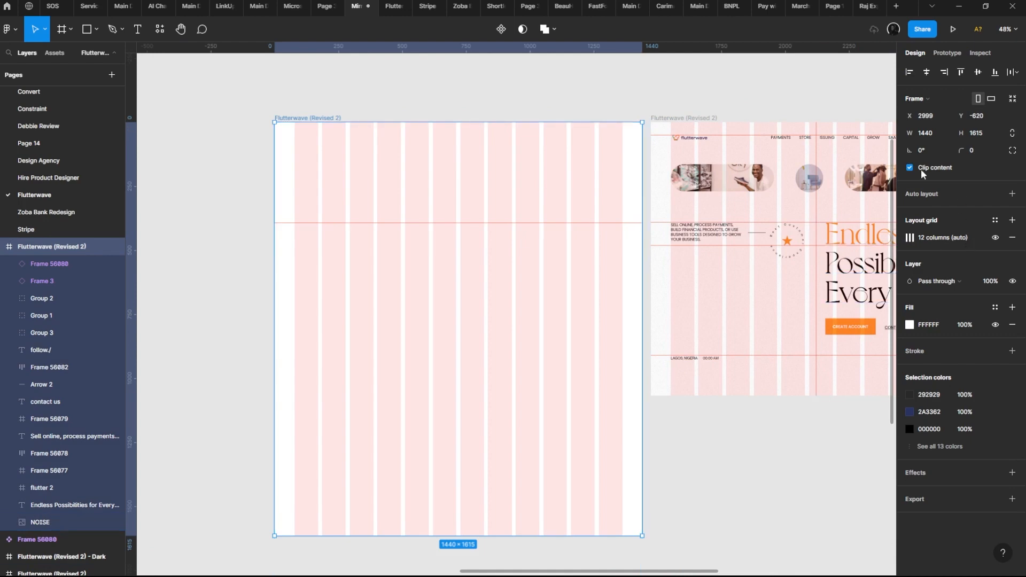
{"action": "key", "text": "Return"}
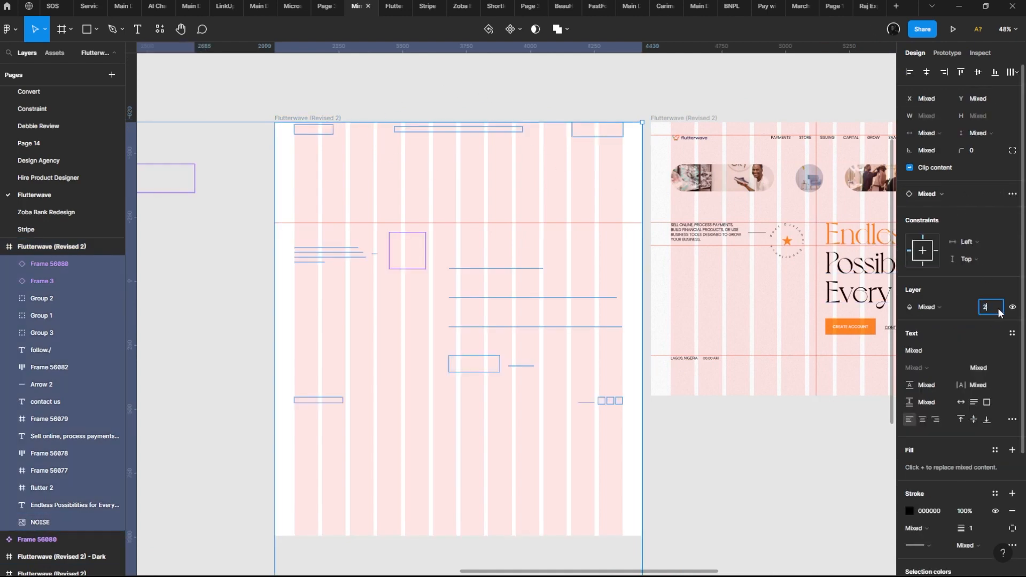
{"action": "key", "text": "Return"}
{"action": "left_click_drag", "start_coordinate": [335, 286], "coordinate": [395, 205]}
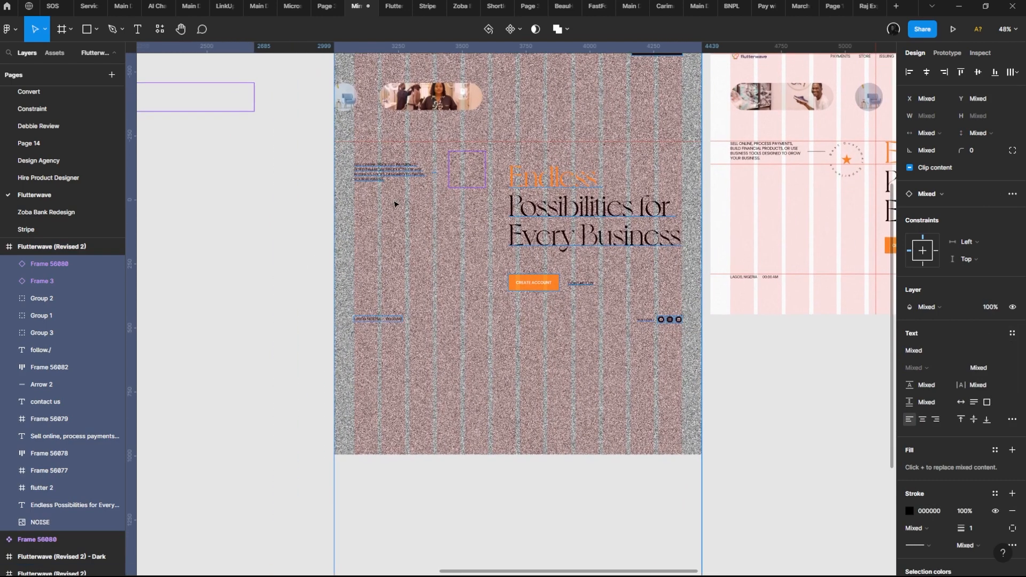
{"action": "key", "text": "ctrl+z"}
Step: Set every layer inside the blank Flutterwave (Revised 2) frame except NOISE to 100% opacity
{"action": "left_click", "coordinate": [457, 253], "text": "shift"}
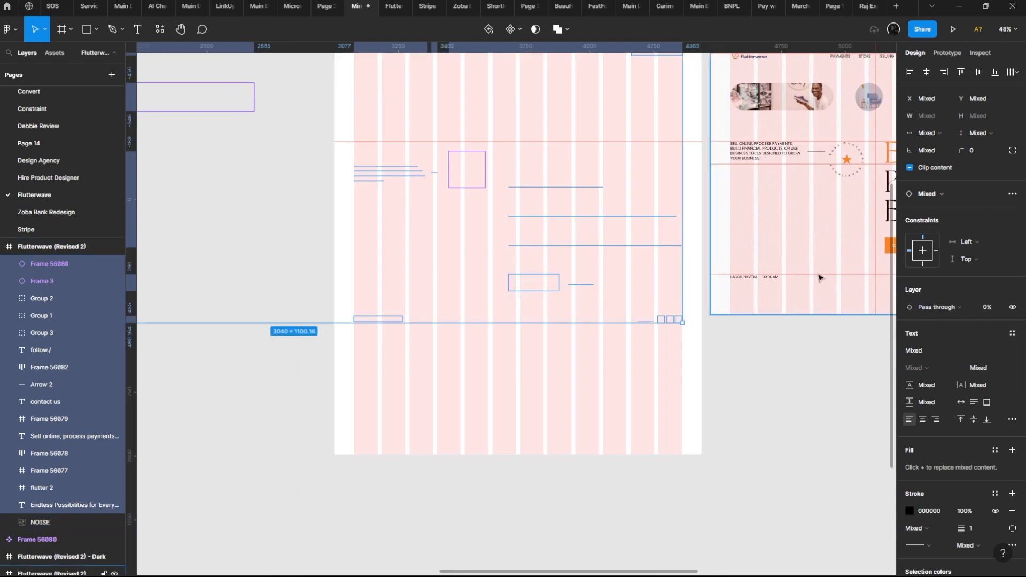
{"action": "left_click", "coordinate": [992, 307]}
{"action": "type", "text": "100"}
{"action": "key", "text": "Return"}
{"action": "left_click_drag", "start_coordinate": [476, 257], "coordinate": [410, 316]}
{"action": "scroll", "coordinate": [418, 222], "scroll_direction": "up", "scroll_amount": 2}
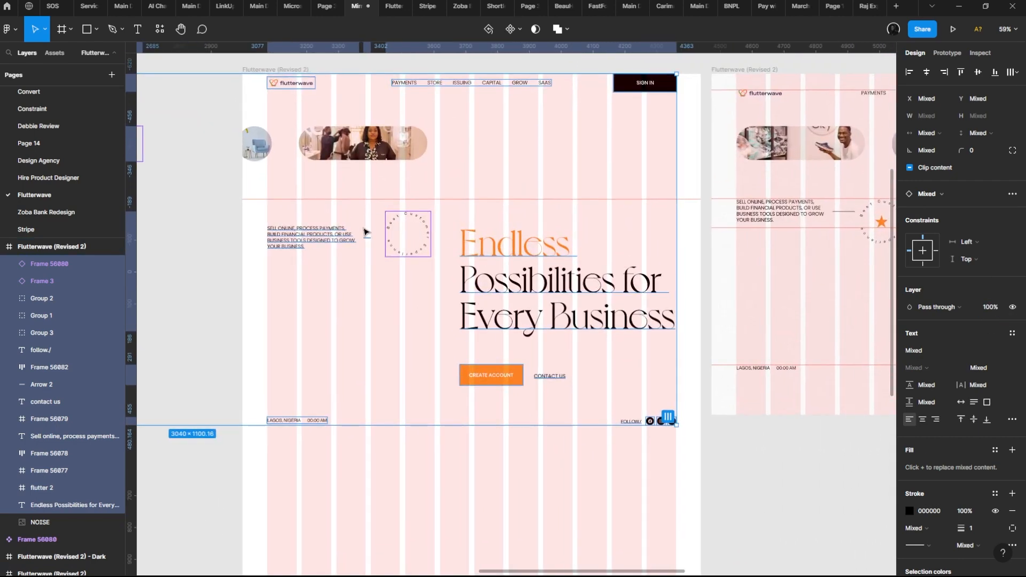
Step: Shift the image strip in the shorter light Flutterwave (Revised 2) frame horizontally to X -528
{"action": "left_click", "coordinate": [276, 69]}
{"action": "double_click", "coordinate": [363, 153]}
{"action": "left_click_drag", "start_coordinate": [465, 162], "coordinate": [238, 187]}
{"action": "left_click", "coordinate": [577, 178]}
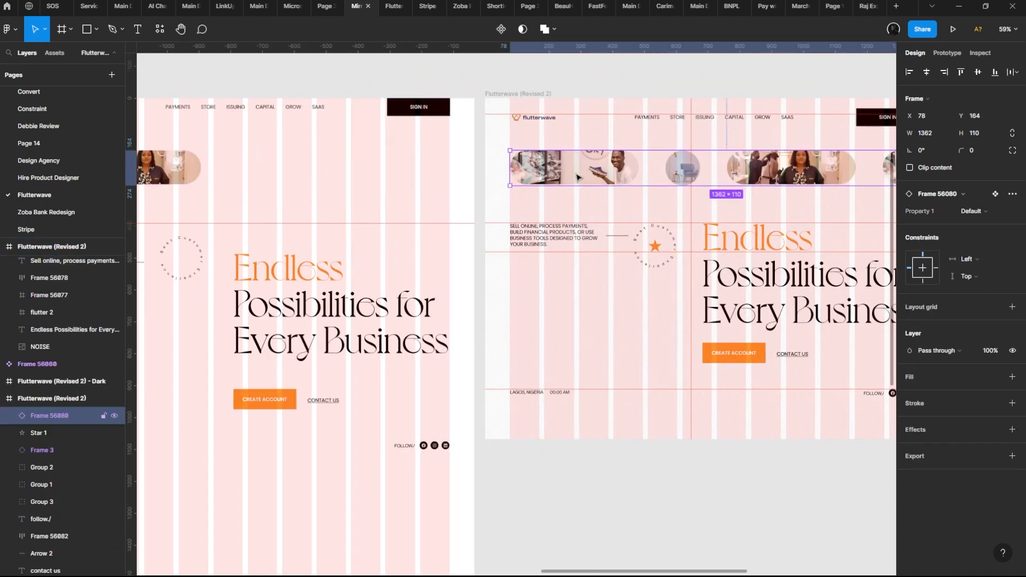
{"action": "left_click_drag", "start_coordinate": [464, 187], "coordinate": [748, 177]}
{"action": "scroll", "coordinate": [668, 197], "scroll_direction": "up", "scroll_amount": 1}
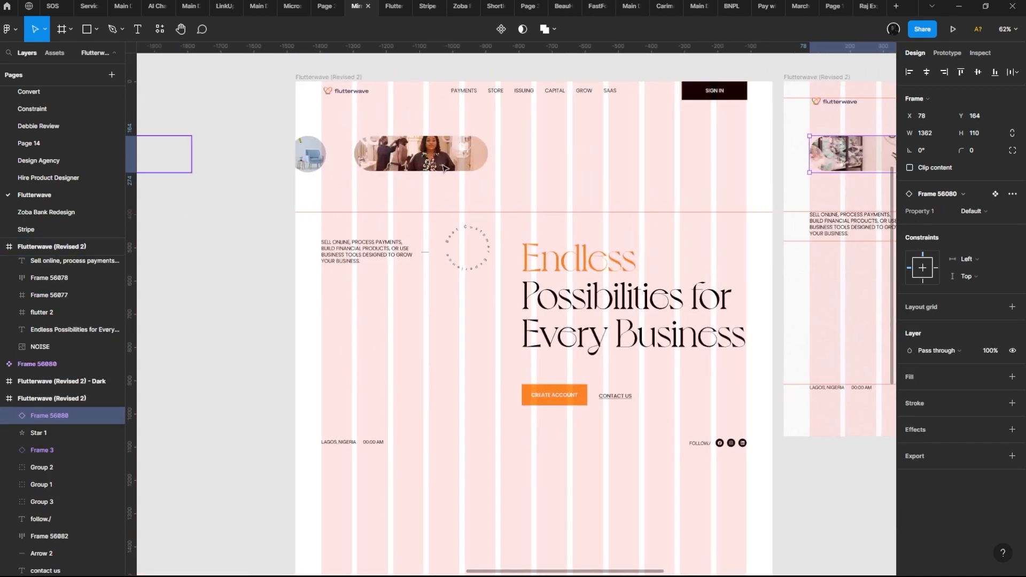
{"action": "scroll", "coordinate": [444, 167], "scroll_direction": "right", "scroll_amount": 10}
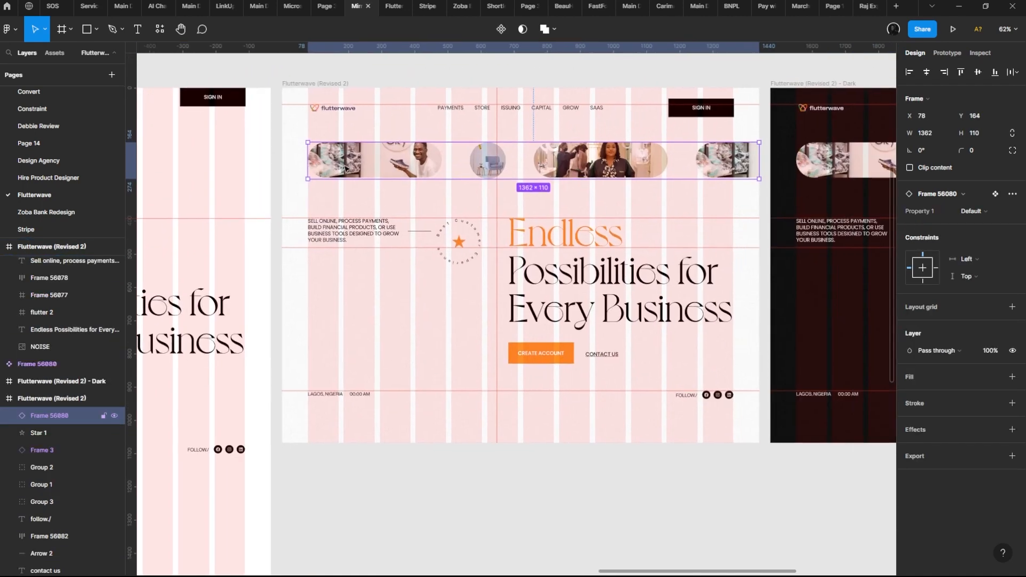
{"action": "scroll", "coordinate": [710, 152], "scroll_direction": "left", "scroll_amount": 2}
{"action": "left_click_drag", "start_coordinate": [803, 166], "coordinate": [601, 167]}
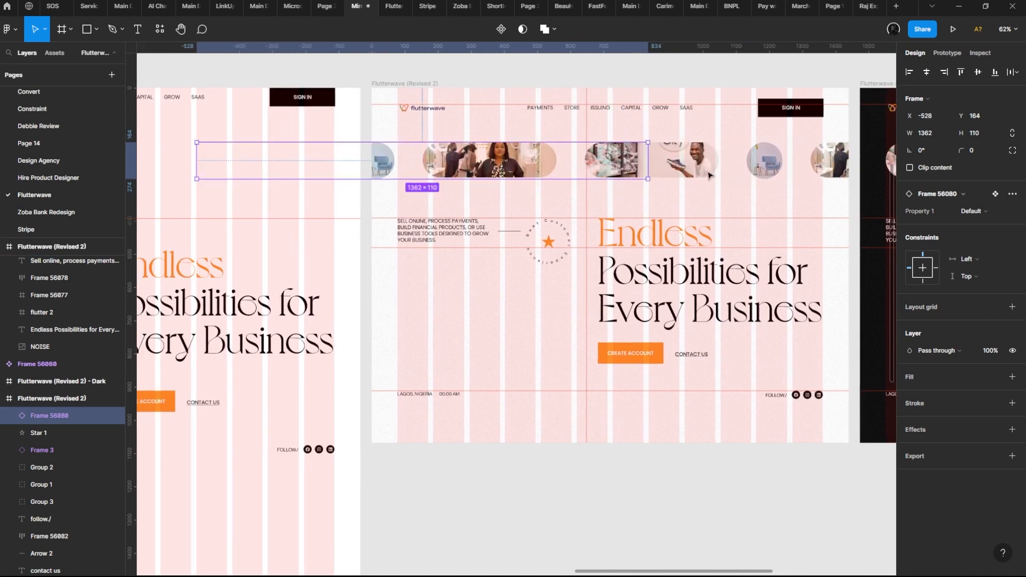
{"action": "left_click_drag", "start_coordinate": [828, 166], "coordinate": [584, 211]}
{"action": "scroll", "coordinate": [593, 209], "scroll_direction": "down", "scroll_amount": 2}
{"action": "key", "text": "ctrl+z"}
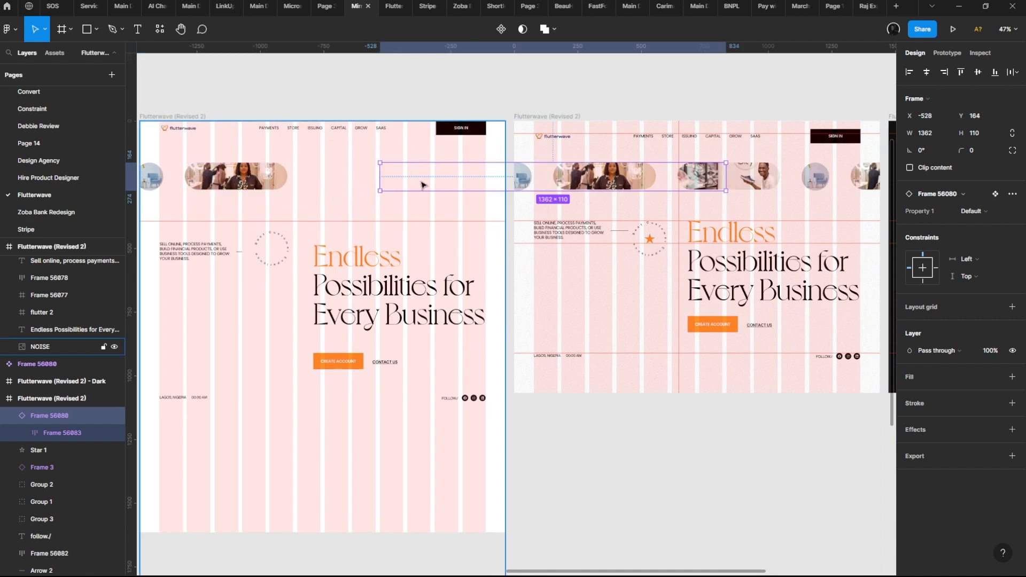
Step: Try moving the image strip in the taller Flutterwave (Revised 2) frame and undo the move
{"action": "left_click_drag", "start_coordinate": [423, 183], "coordinate": [492, 180]}
{"action": "scroll", "coordinate": [239, 178], "scroll_direction": "down", "scroll_amount": 1}
{"action": "double_click", "coordinate": [279, 178]}
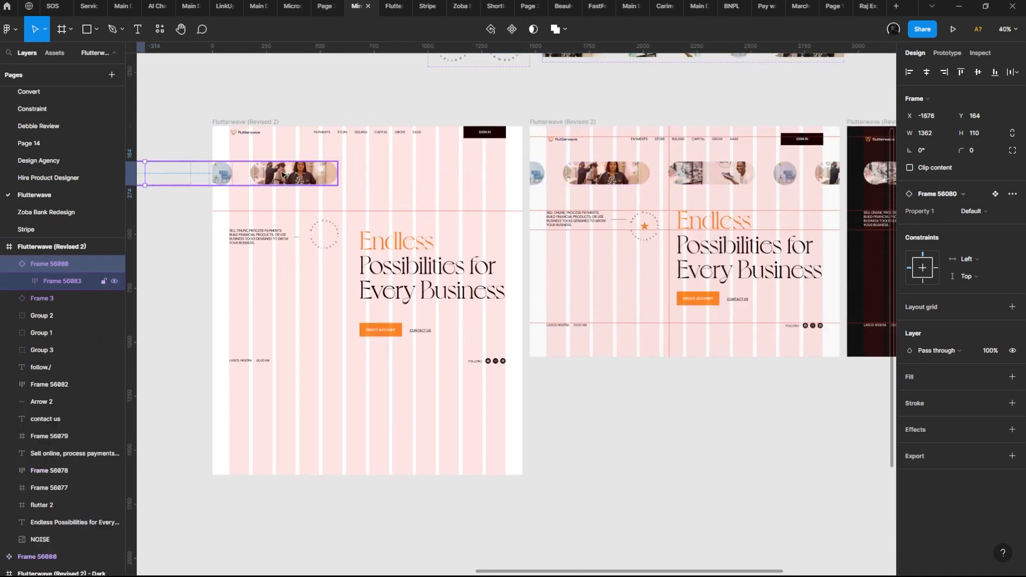
{"action": "left_click_drag", "start_coordinate": [280, 179], "coordinate": [415, 182]}
{"action": "key", "text": "ctrl+z"}
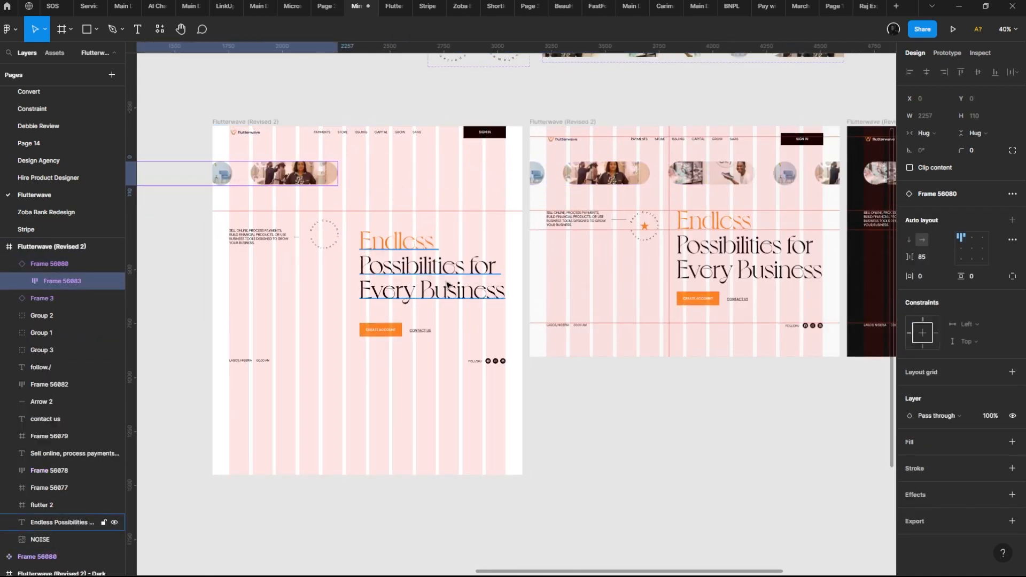
Step: Examine how the headline and circular badge sit on the columns of the taller Flutterwave (Revised 2) frame
{"action": "left_click_drag", "start_coordinate": [446, 263], "coordinate": [459, 200]}
{"action": "left_click", "coordinate": [420, 191]}
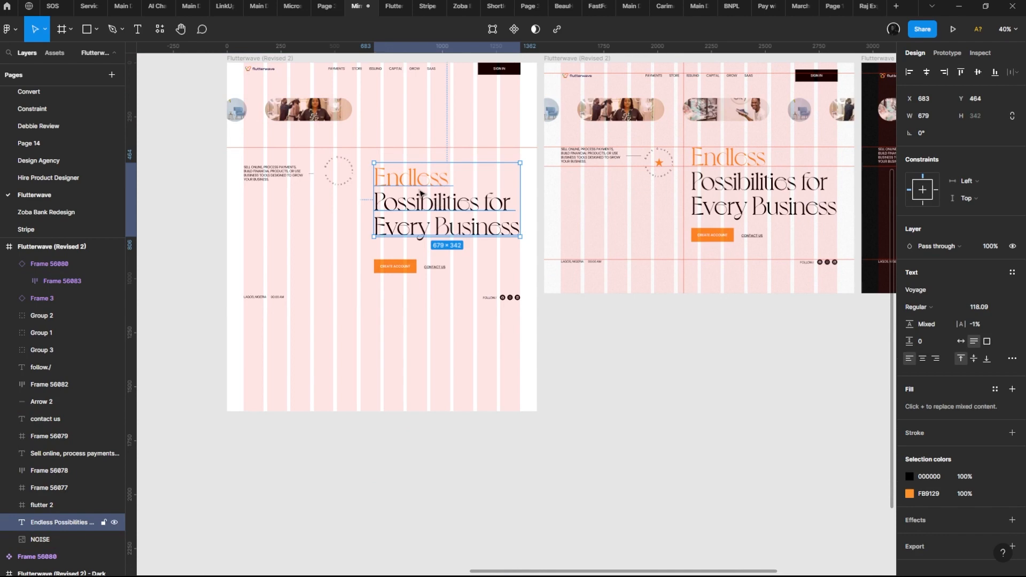
{"action": "left_click", "coordinate": [340, 173]}
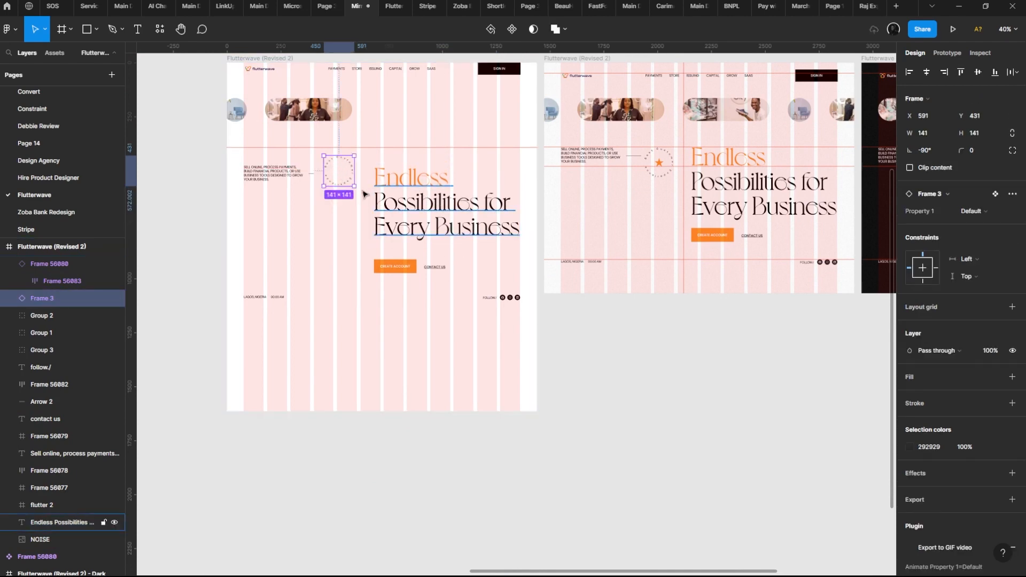
{"action": "scroll", "coordinate": [364, 194], "scroll_direction": "up", "scroll_amount": 3}
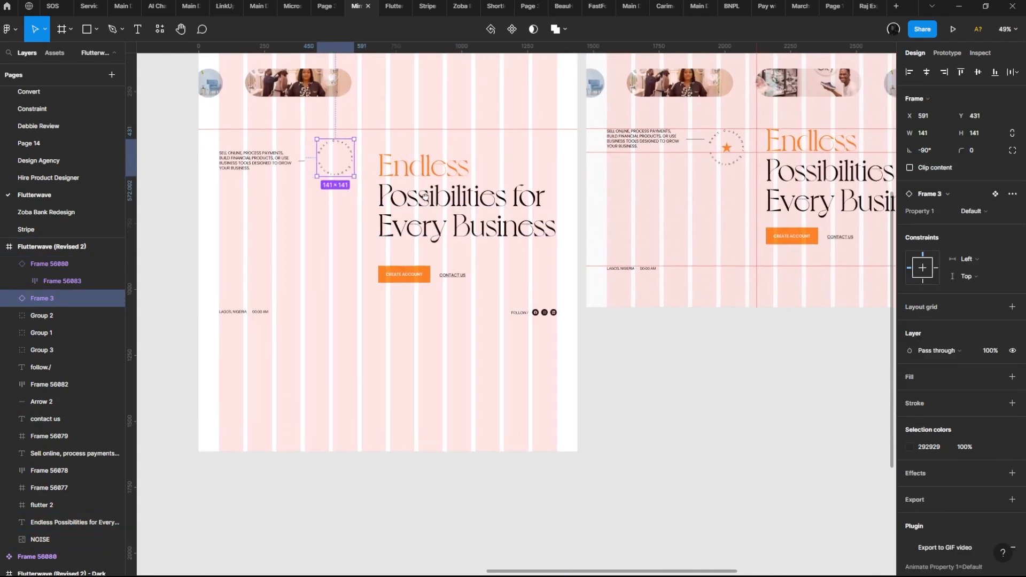
{"action": "left_click_drag", "start_coordinate": [424, 196], "coordinate": [436, 207]}
{"action": "scroll", "coordinate": [267, 192], "scroll_direction": "up", "scroll_amount": 1}
{"action": "left_click_drag", "start_coordinate": [268, 192], "coordinate": [247, 315]}
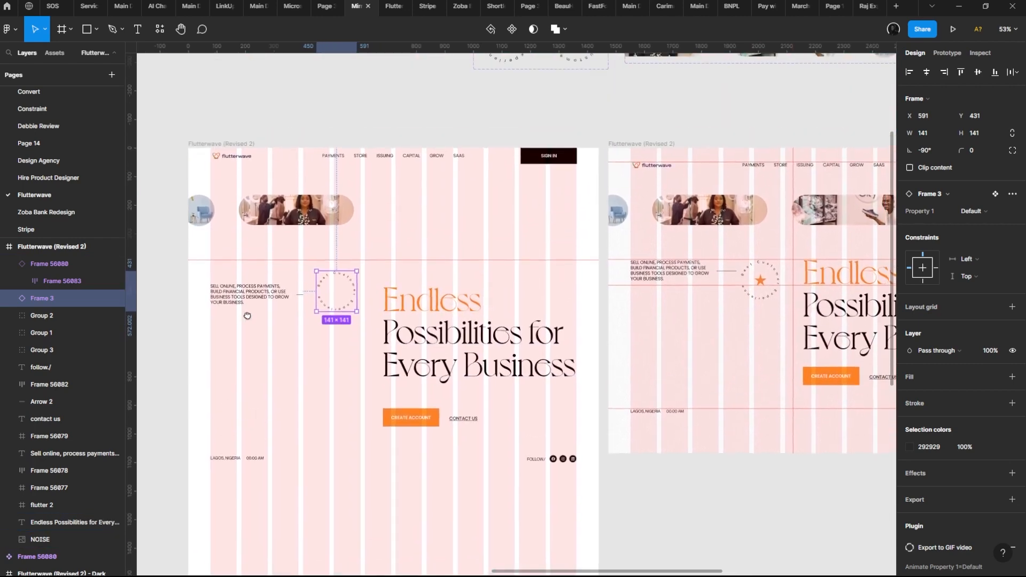
Step: Examine the navigation links, sign-in button, location text and social icons of the taller frame against its grid
{"action": "left_click", "coordinate": [365, 159]}
{"action": "scroll", "coordinate": [534, 138], "scroll_direction": "down", "scroll_amount": 1}
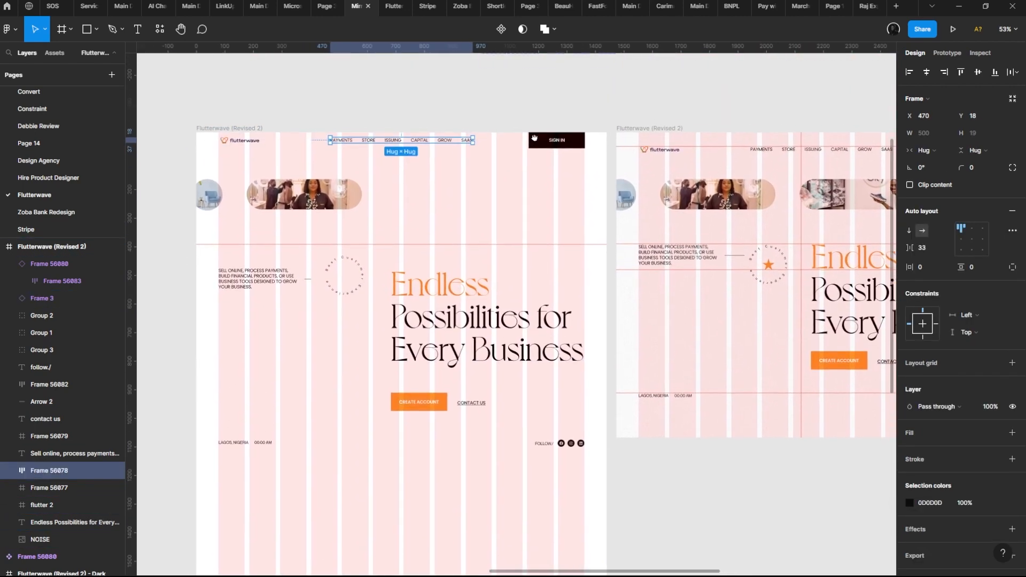
{"action": "left_click_drag", "start_coordinate": [535, 138], "coordinate": [537, 128]}
{"action": "left_click_drag", "start_coordinate": [529, 189], "coordinate": [541, 252]}
{"action": "left_click_drag", "start_coordinate": [490, 314], "coordinate": [429, 144]}
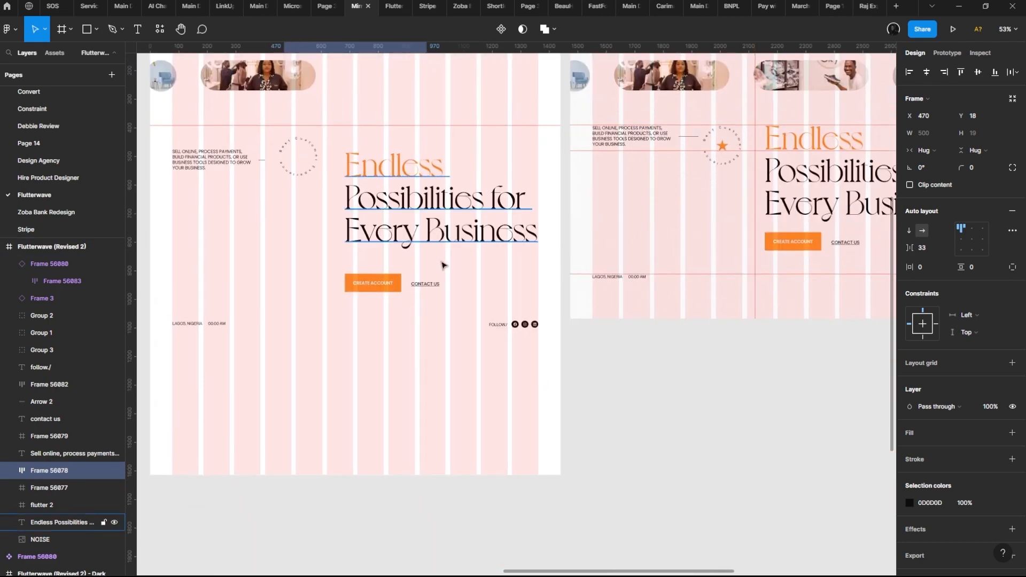
{"action": "scroll", "coordinate": [443, 265], "scroll_direction": "up", "scroll_amount": 1}
{"action": "left_click", "coordinate": [193, 350]}
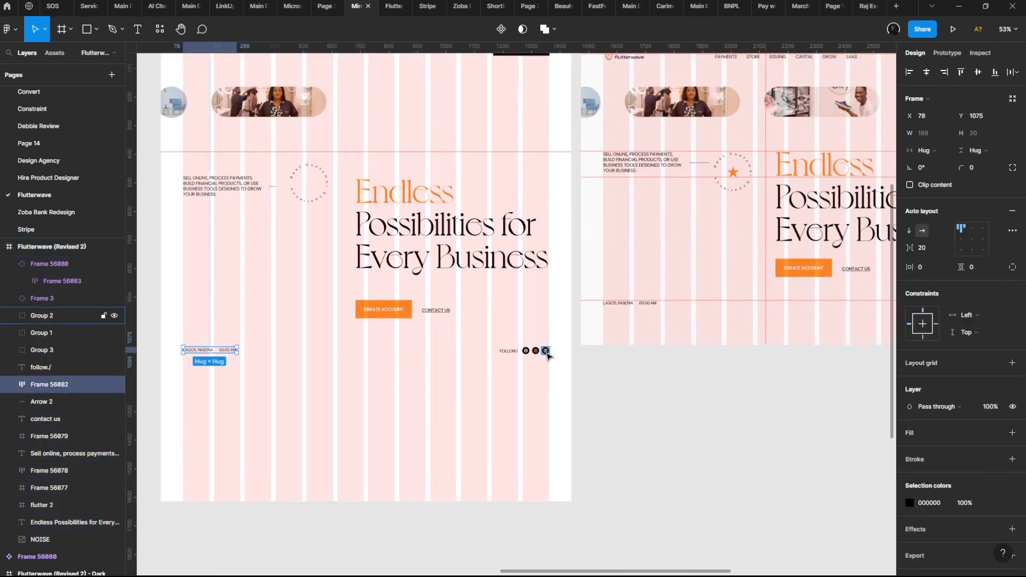
{"action": "left_click_drag", "start_coordinate": [546, 379], "coordinate": [565, 443]}
Step: Undo the recent image strip and opacity changes until the taller frame's layers are hidden at 0% again
{"action": "key", "text": "ctrl+z"}
{"action": "key", "text": "ctrl+z"}
{"action": "key", "text": "ctrl+z"}
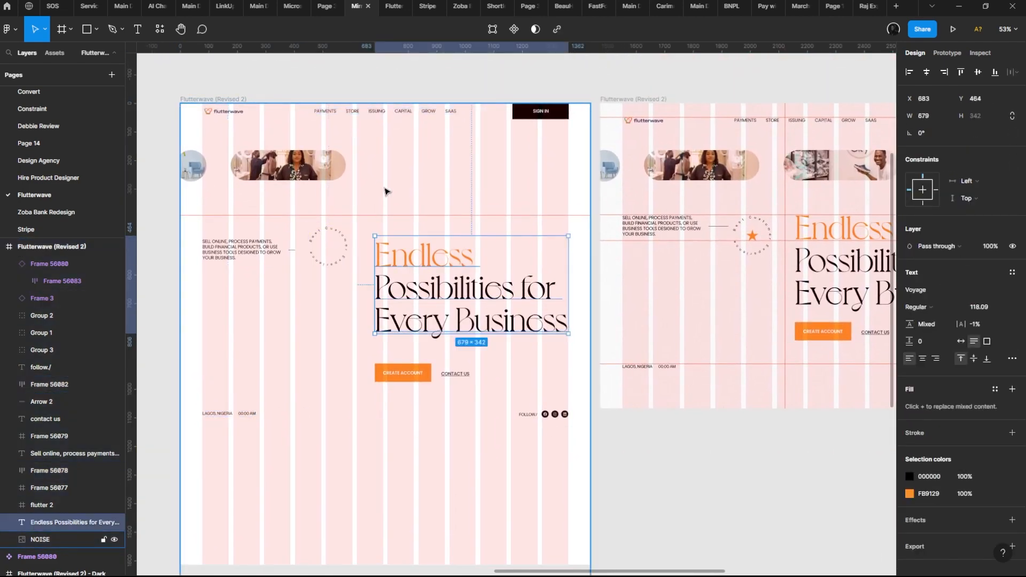
{"action": "key", "text": "ctrl+z"}
{"action": "key", "text": "ctrl+z"}
{"action": "key", "text": "ctrl+z"}
{"action": "key", "text": "ctrl+z"}
{"action": "key", "text": "ctrl+z"}
{"action": "key", "text": "ctrl+z"}
{"action": "key", "text": "ctrl+z"}
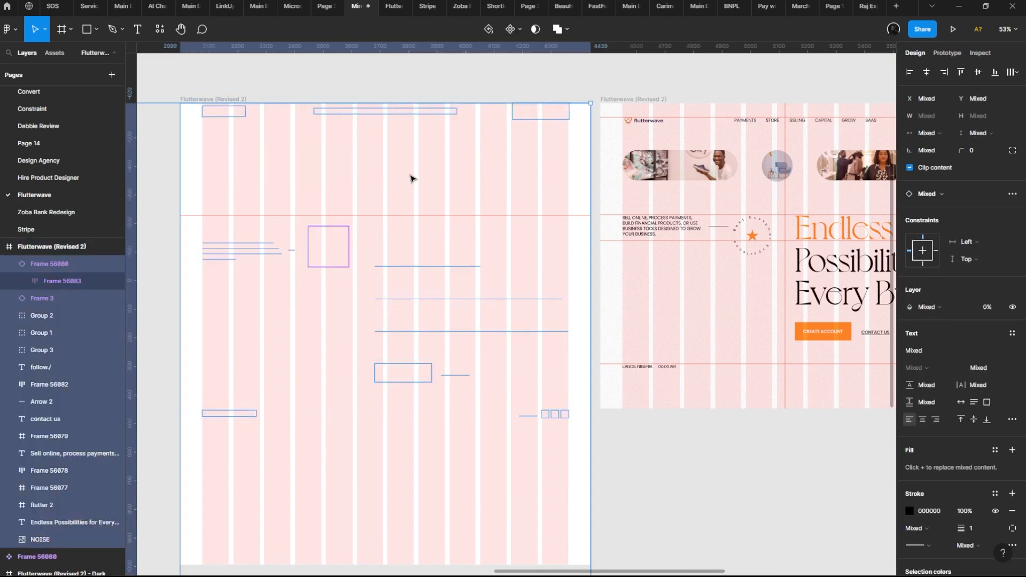
Step: Preview the light Flutterwave hero as a prototype and return to the Mirror Greatness design file
{"action": "left_click", "coordinate": [238, 100]}
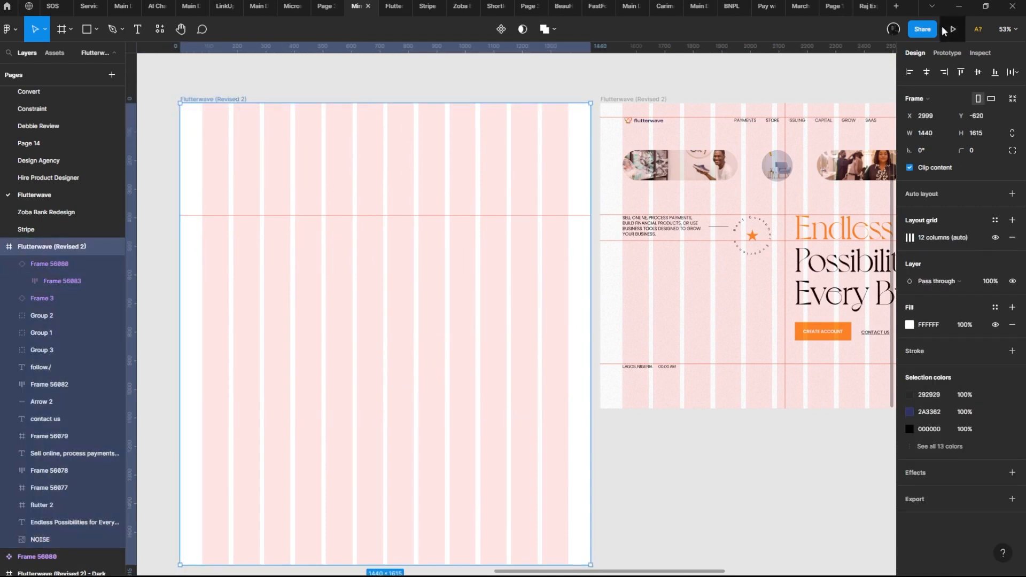
{"action": "left_click", "coordinate": [945, 31]}
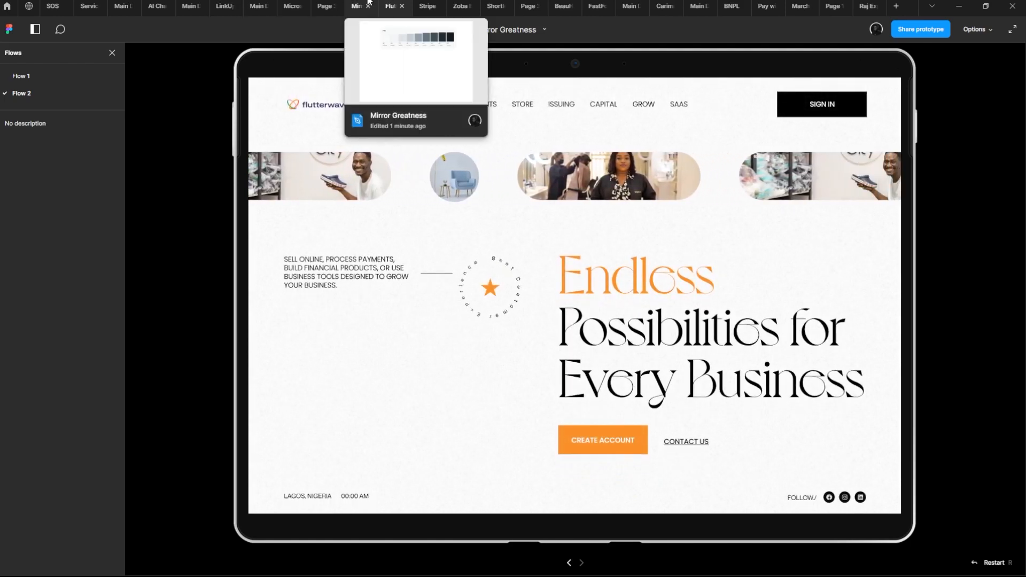
{"action": "left_click", "coordinate": [368, 2]}
Step: Examine the light Flutterwave (Revised 2) hero's headline, paragraph and badge against its columns and guides, beside the dark version
{"action": "scroll", "coordinate": [681, 201], "scroll_direction": "up", "scroll_amount": 5}
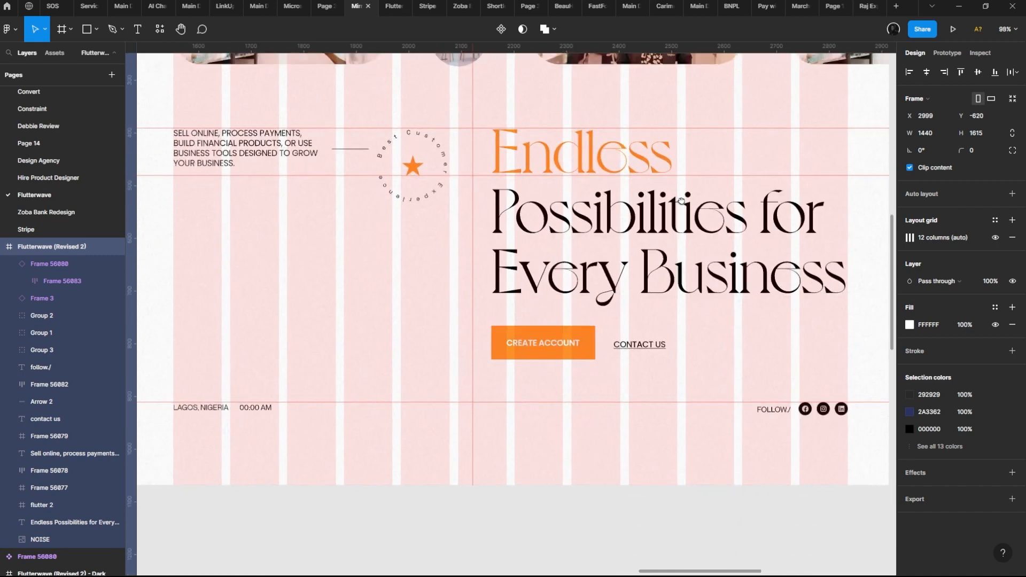
{"action": "left_click", "coordinate": [681, 200]}
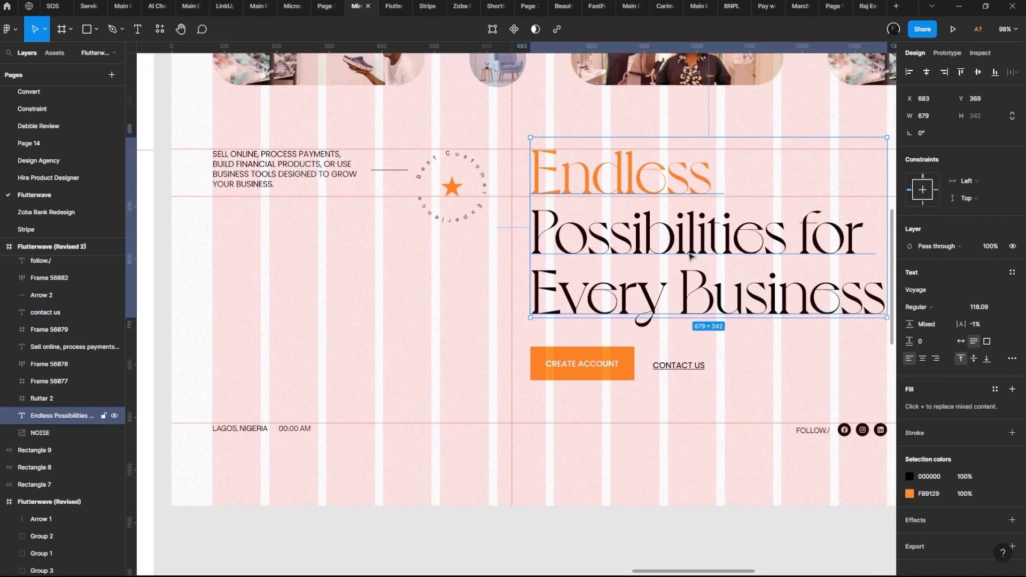
{"action": "left_click_drag", "start_coordinate": [674, 223], "coordinate": [731, 312]}
{"action": "scroll", "coordinate": [404, 260], "scroll_direction": "down", "scroll_amount": 5}
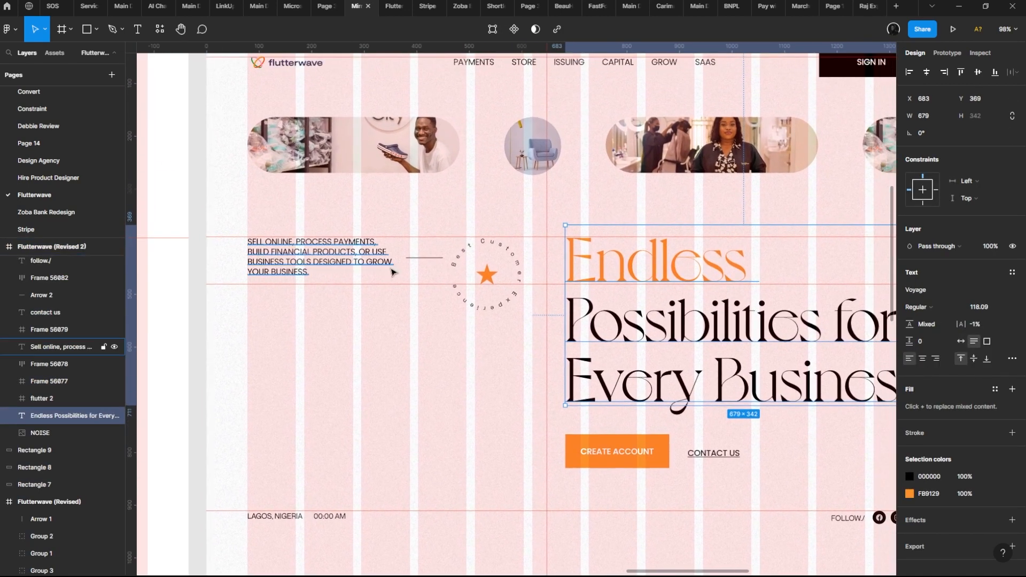
{"action": "scroll", "coordinate": [434, 312], "scroll_direction": "up", "scroll_amount": 5}
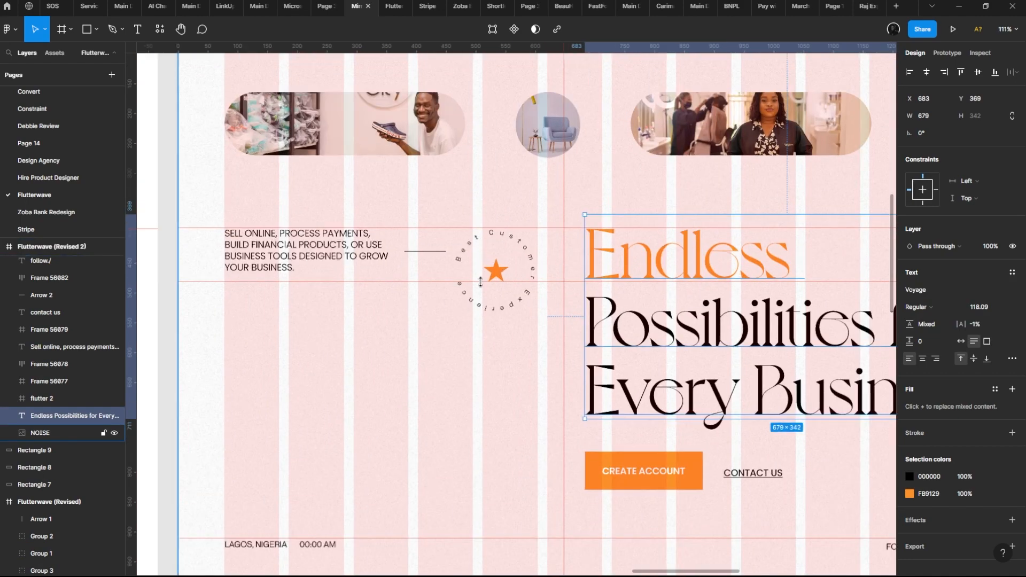
{"action": "scroll", "coordinate": [400, 191], "scroll_direction": "down", "scroll_amount": 5}
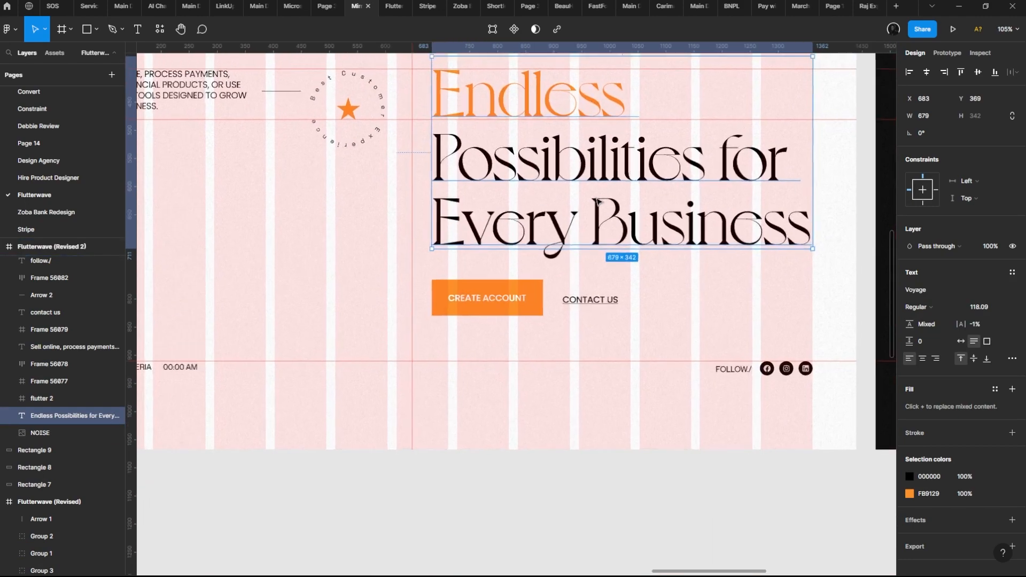
{"action": "scroll", "coordinate": [575, 256], "scroll_direction": "up", "scroll_amount": 5}
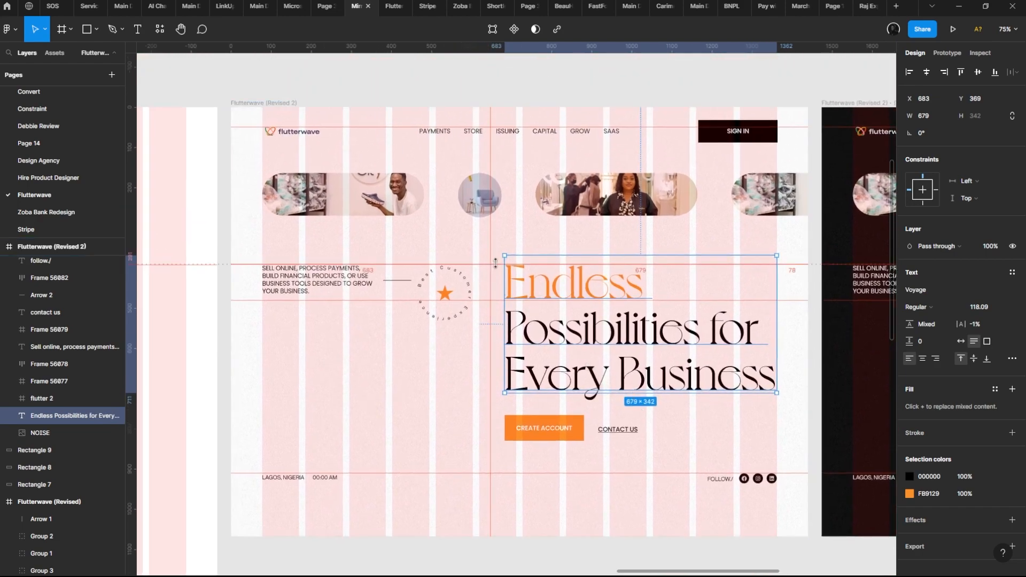
{"action": "scroll", "coordinate": [495, 263], "scroll_direction": "down", "scroll_amount": 5}
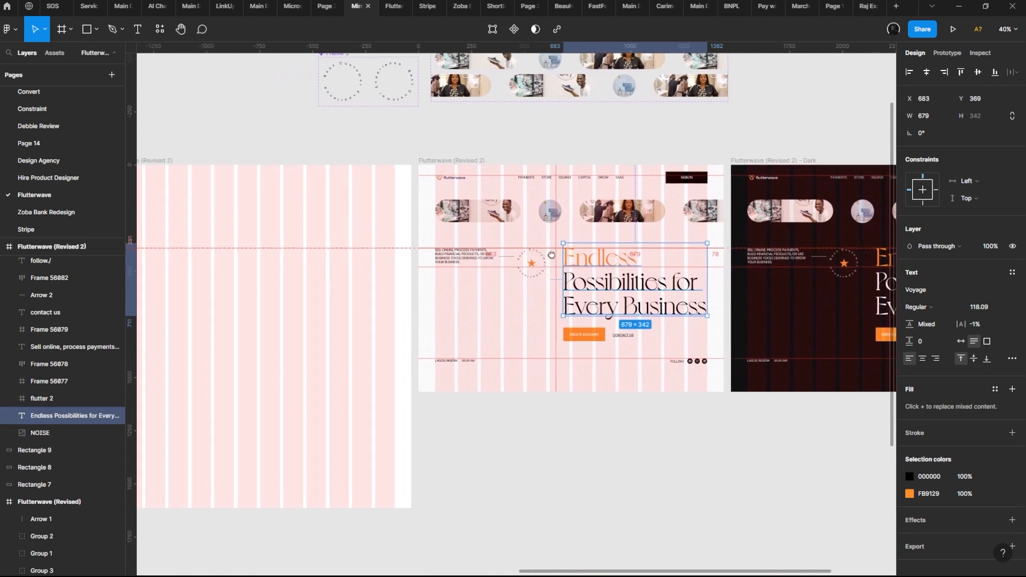
{"action": "scroll", "coordinate": [552, 257], "scroll_direction": "up", "scroll_amount": 4}
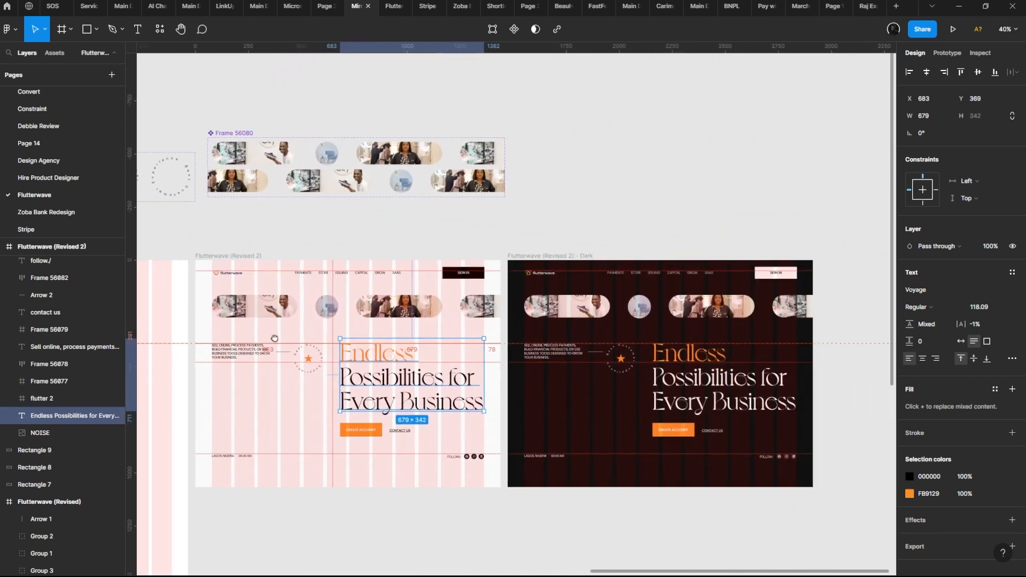
Step: Look back across the canvas from the Revised 2 designs to the blank Flutterwave (Revised) frame and its column grid
{"action": "left_click_drag", "start_coordinate": [353, 341], "coordinate": [414, 265]}
{"action": "scroll", "coordinate": [410, 299], "scroll_direction": "up", "scroll_amount": 3}
{"action": "scroll", "coordinate": [412, 300], "scroll_direction": "down", "scroll_amount": 3}
{"action": "scroll", "coordinate": [320, 324], "scroll_direction": "down", "scroll_amount": 4}
{"action": "left_click_drag", "start_coordinate": [345, 329], "coordinate": [684, 256]}
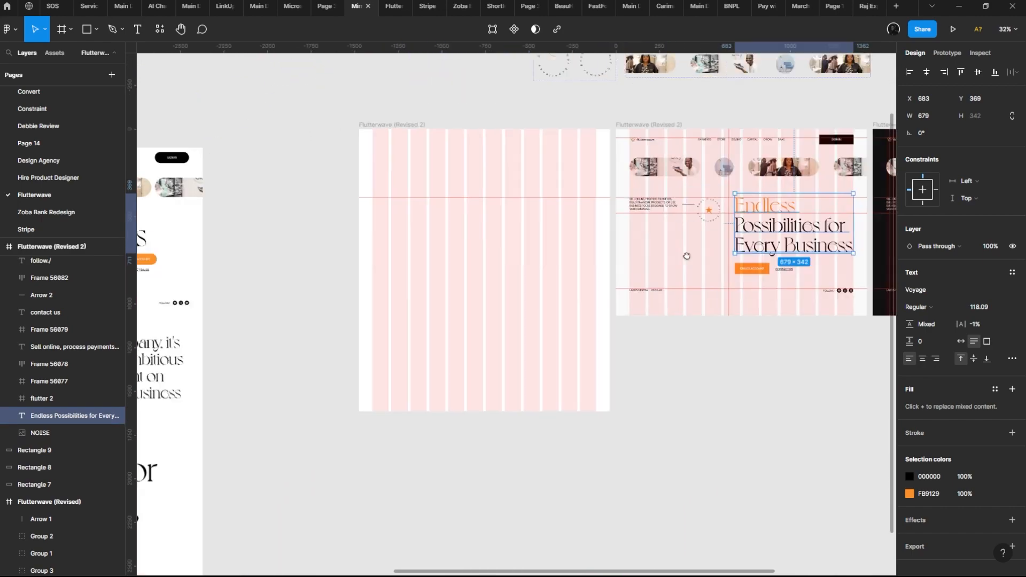
{"action": "left_click_drag", "start_coordinate": [470, 256], "coordinate": [716, 261]}
{"action": "left_click_drag", "start_coordinate": [321, 283], "coordinate": [730, 282]}
{"action": "left_click_drag", "start_coordinate": [380, 279], "coordinate": [396, 250]}
{"action": "scroll", "coordinate": [396, 249], "scroll_direction": "up", "scroll_amount": 4}
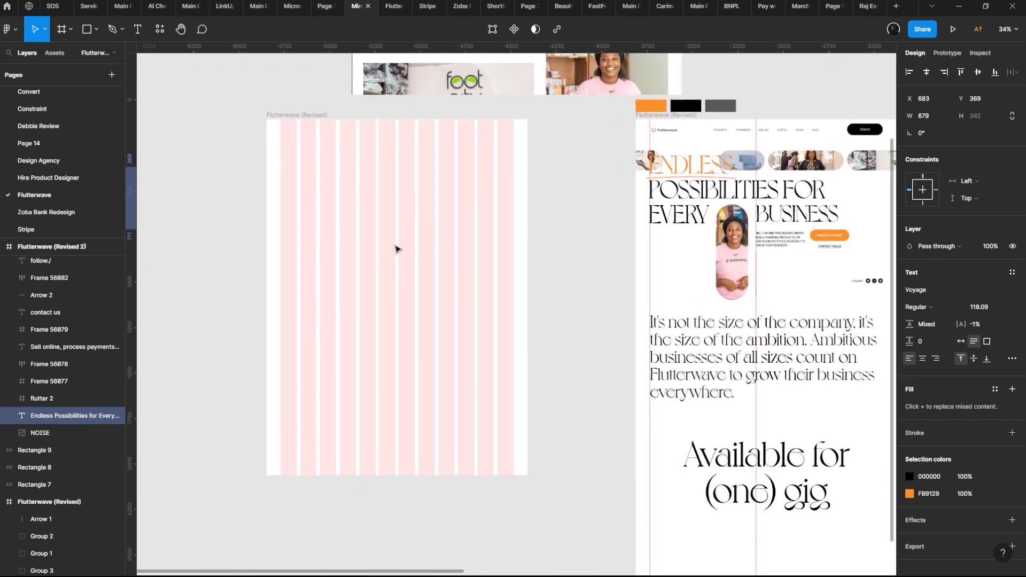
{"action": "scroll", "coordinate": [536, 431], "scroll_direction": "up", "scroll_amount": 3}
{"action": "scroll", "coordinate": [513, 403], "scroll_direction": "up", "scroll_amount": 3}
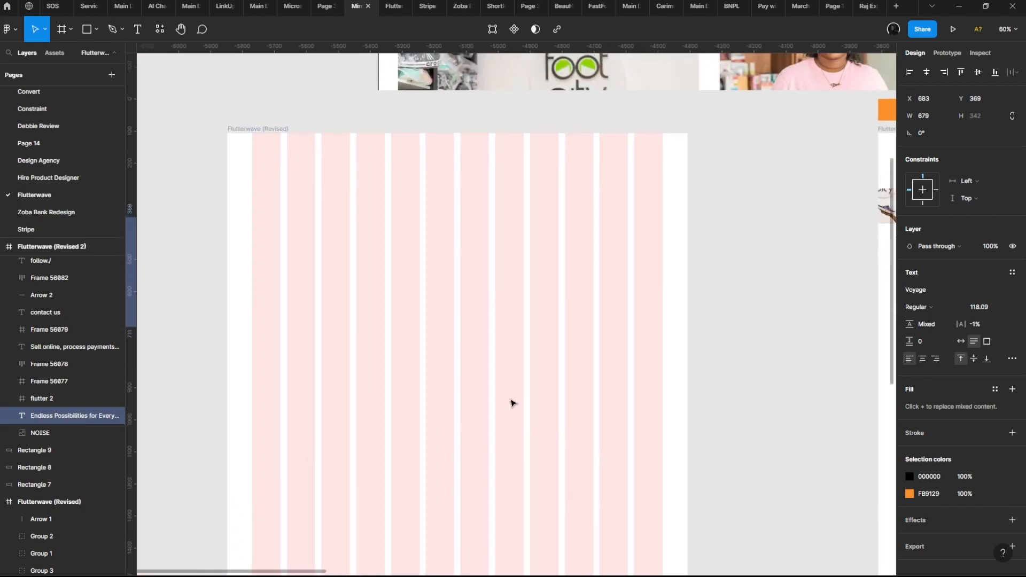
{"action": "scroll", "coordinate": [501, 366], "scroll_direction": "down", "scroll_amount": 1}
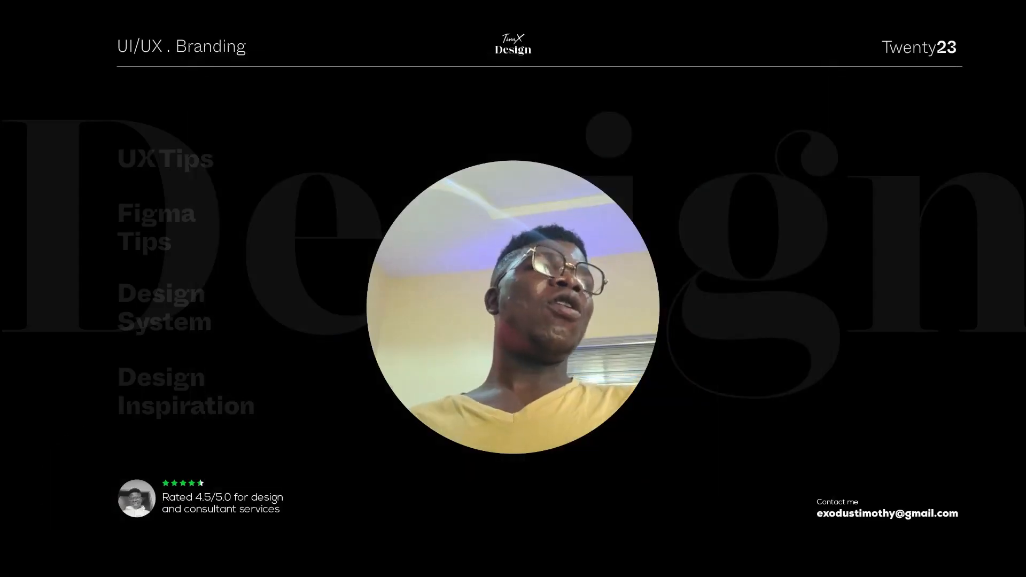